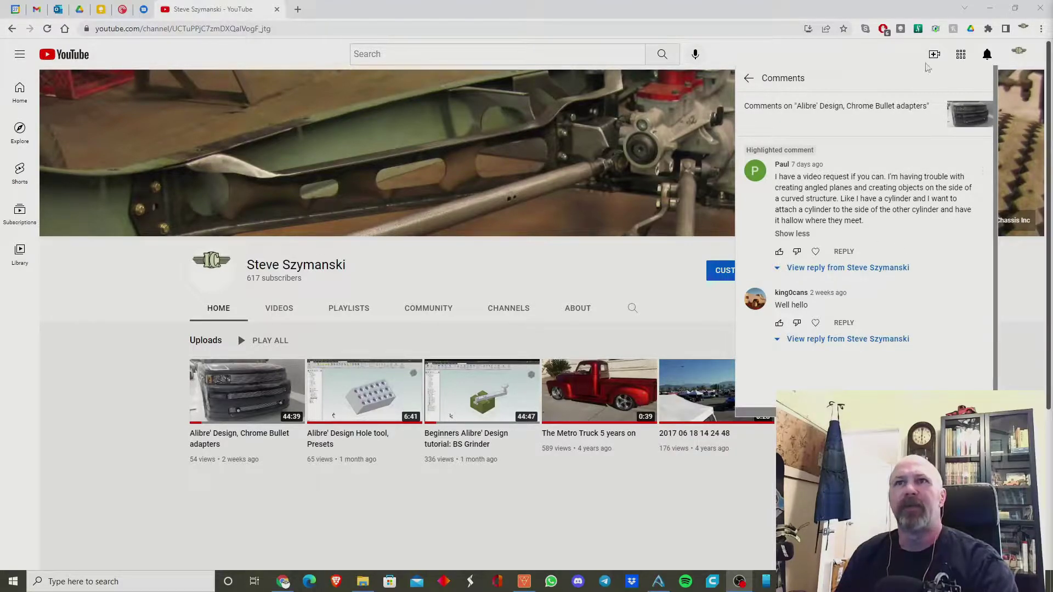
Switch to Alibre Design and create a new part
{"action": "left_click", "coordinate": [987, 10]}
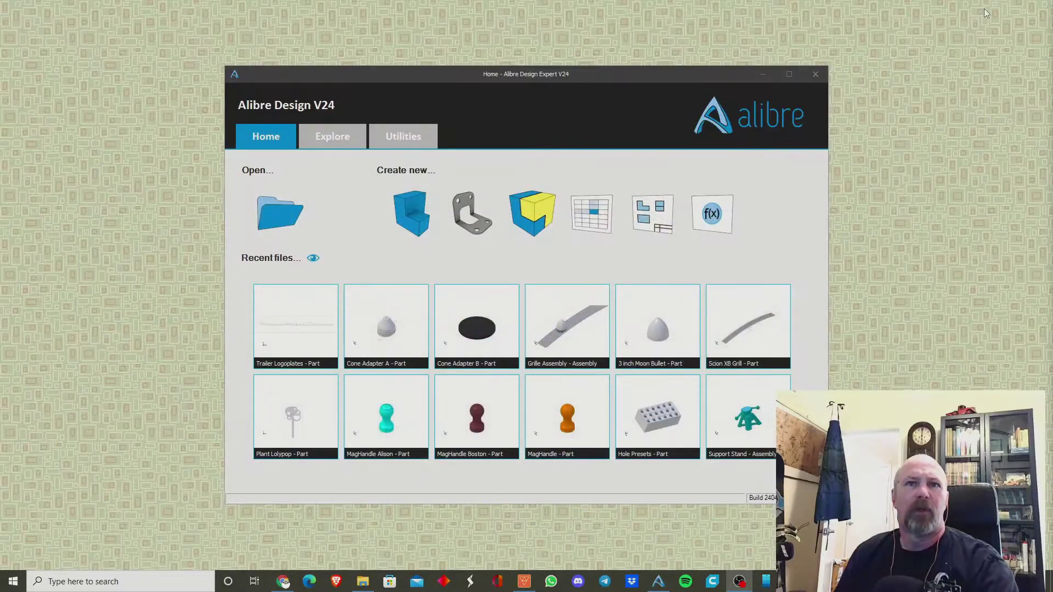
{"action": "left_click", "coordinate": [407, 212]}
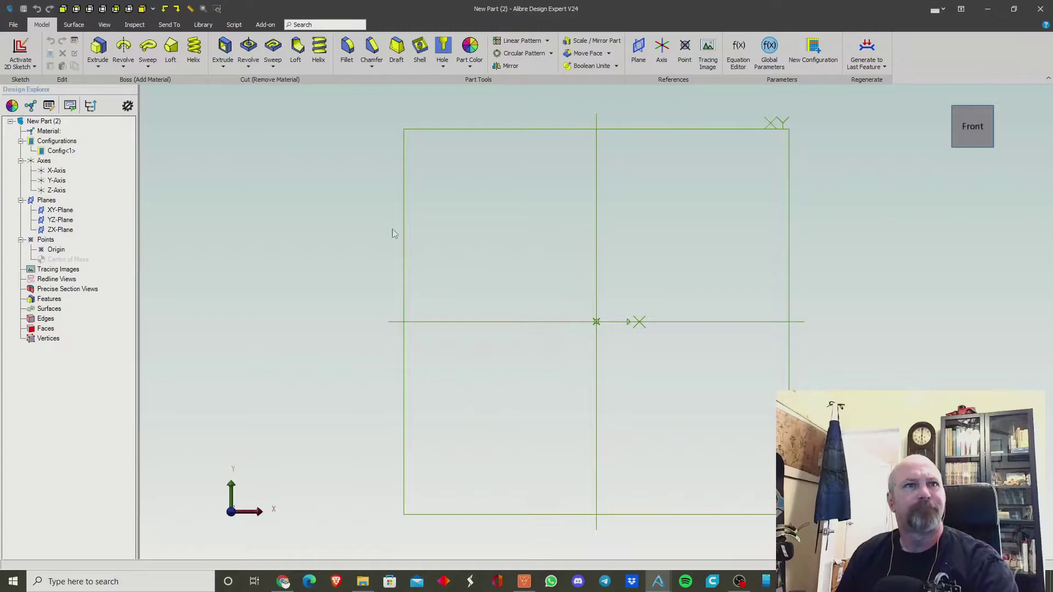
On the ZX-Plane, sketch a circle centred on the origin, about 3.95 inches in diameter
{"action": "left_click", "coordinate": [453, 286]}
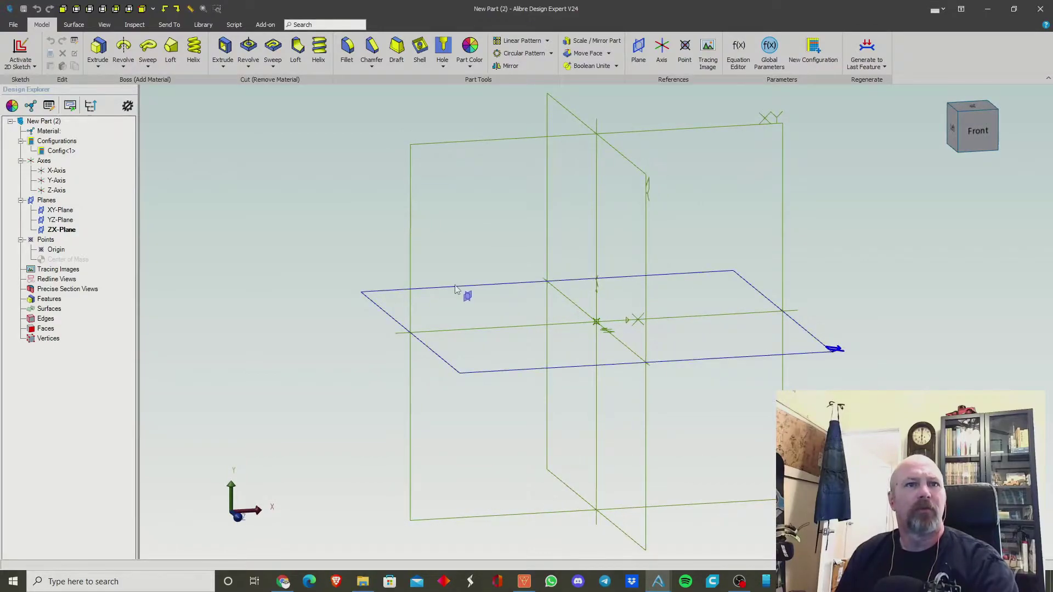
{"action": "left_click", "coordinate": [7, 46]}
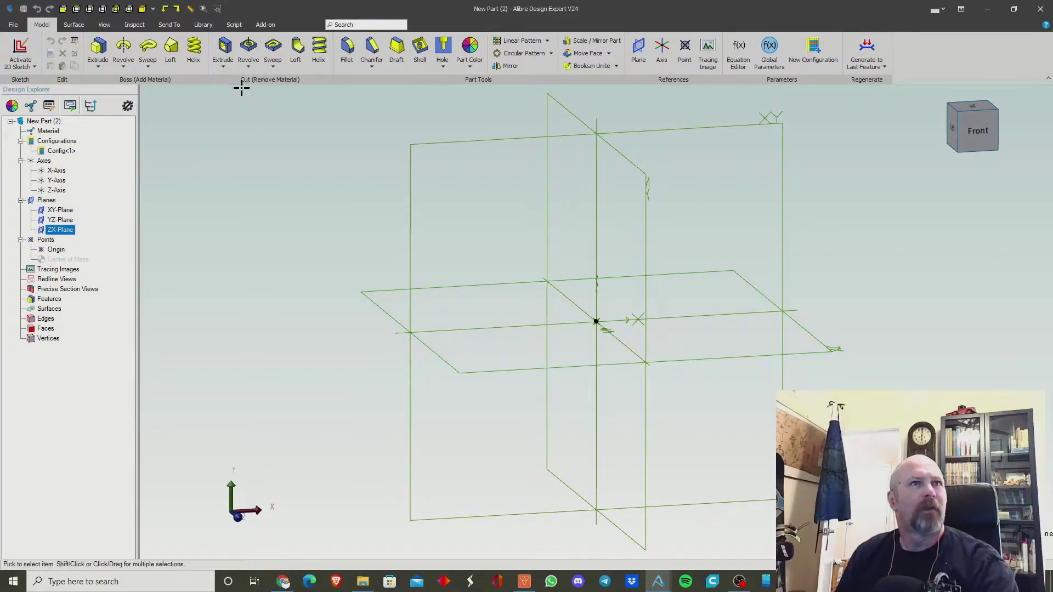
{"action": "left_click", "coordinate": [280, 49]}
{"action": "left_click", "coordinate": [597, 322]}
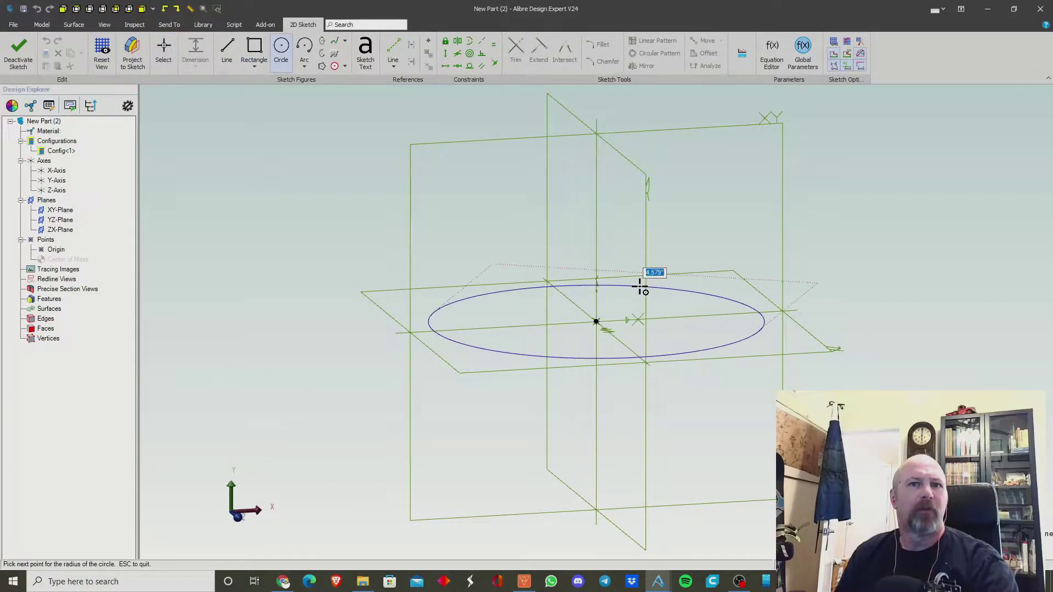
{"action": "left_click", "coordinate": [634, 290]}
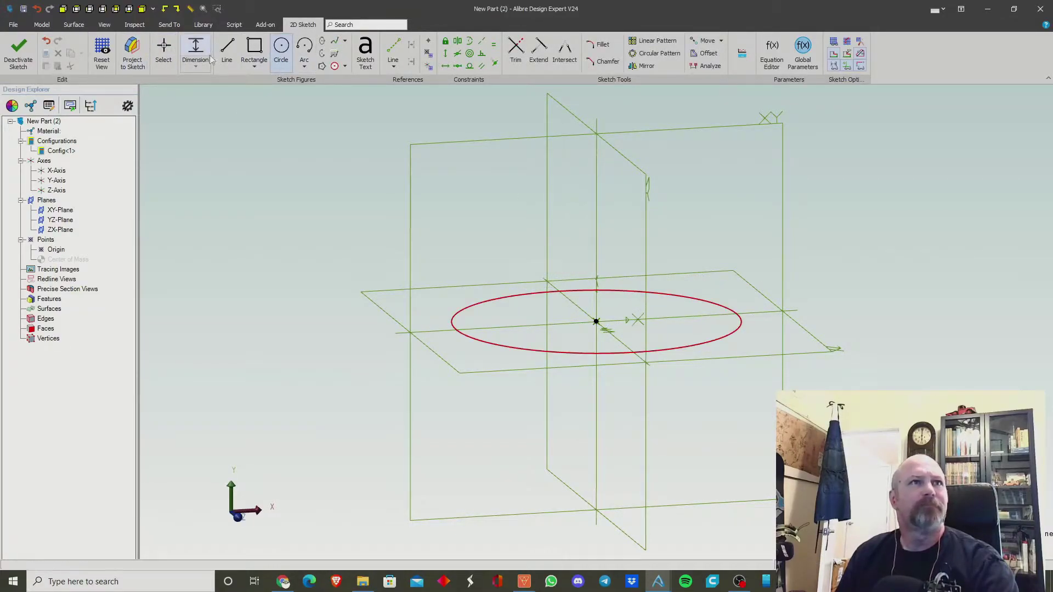
Dimension the circle's diameter to 4 inches
{"action": "left_click", "coordinate": [187, 51]}
{"action": "left_click", "coordinate": [674, 293]}
{"action": "left_click", "coordinate": [682, 288]}
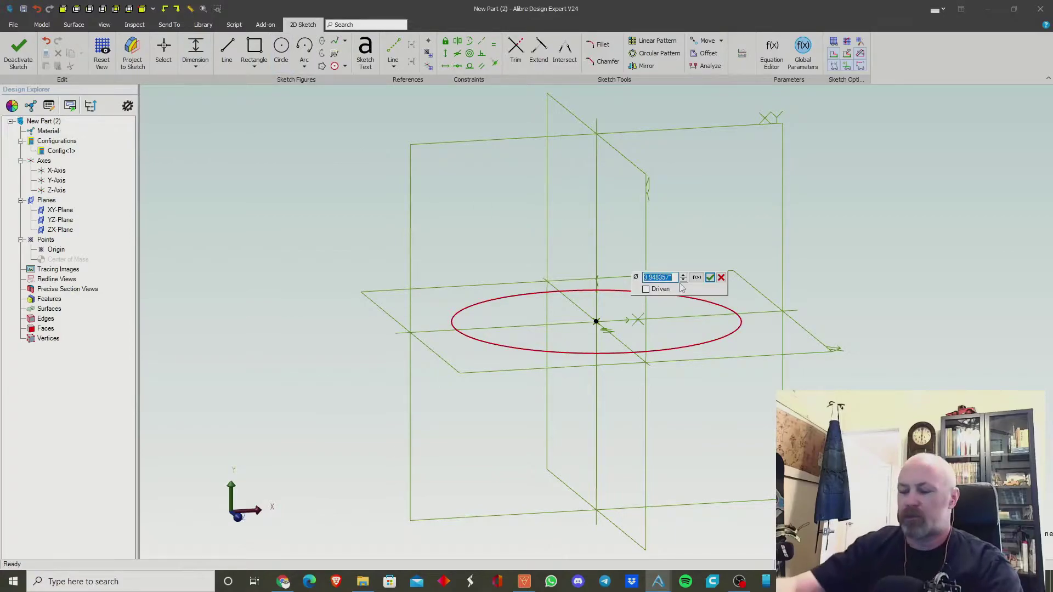
{"action": "type", "text": "4"}
{"action": "key", "text": "Return"}
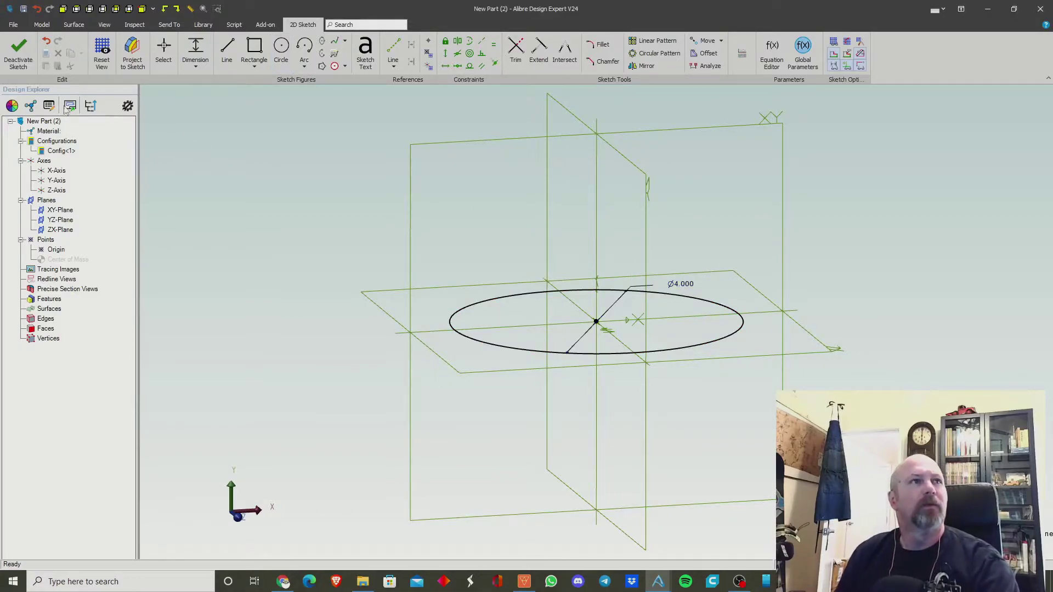
Finish the sketch and extrude the circle 6 inches as a boss, shown in an isometric view
{"action": "left_click", "coordinate": [18, 53]}
{"action": "left_click", "coordinate": [97, 48]}
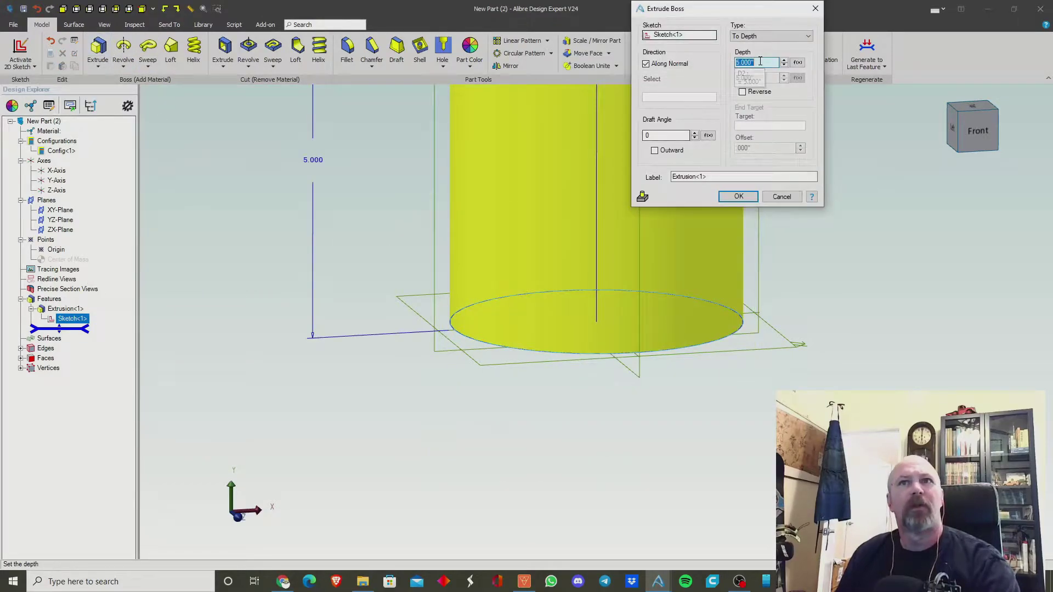
{"action": "type", "text": "6"}
{"action": "key", "text": "Return"}
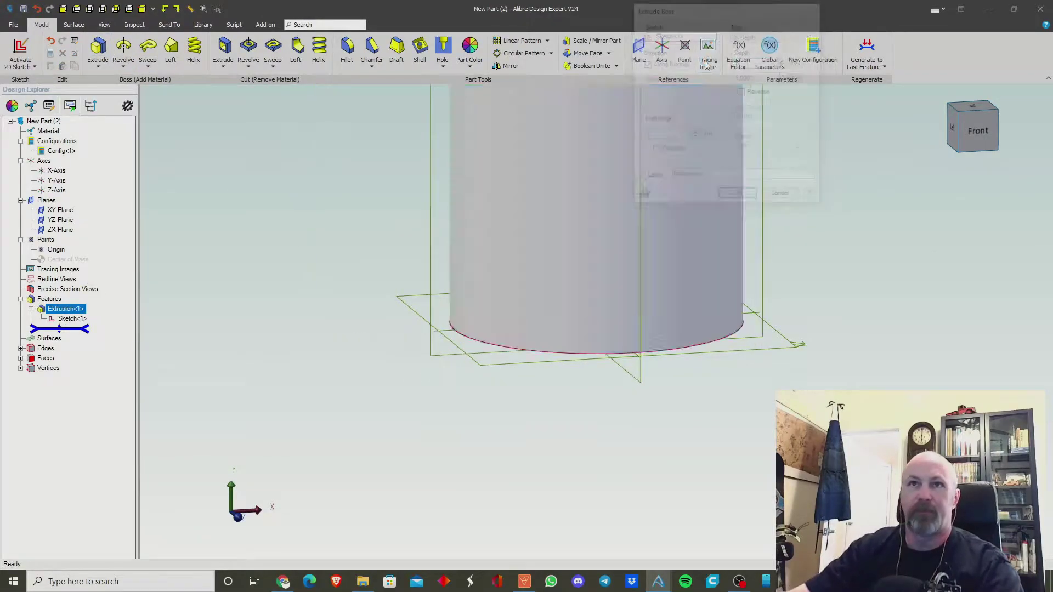
{"action": "left_click", "coordinate": [142, 8]}
{"action": "left_click", "coordinate": [296, 250]}
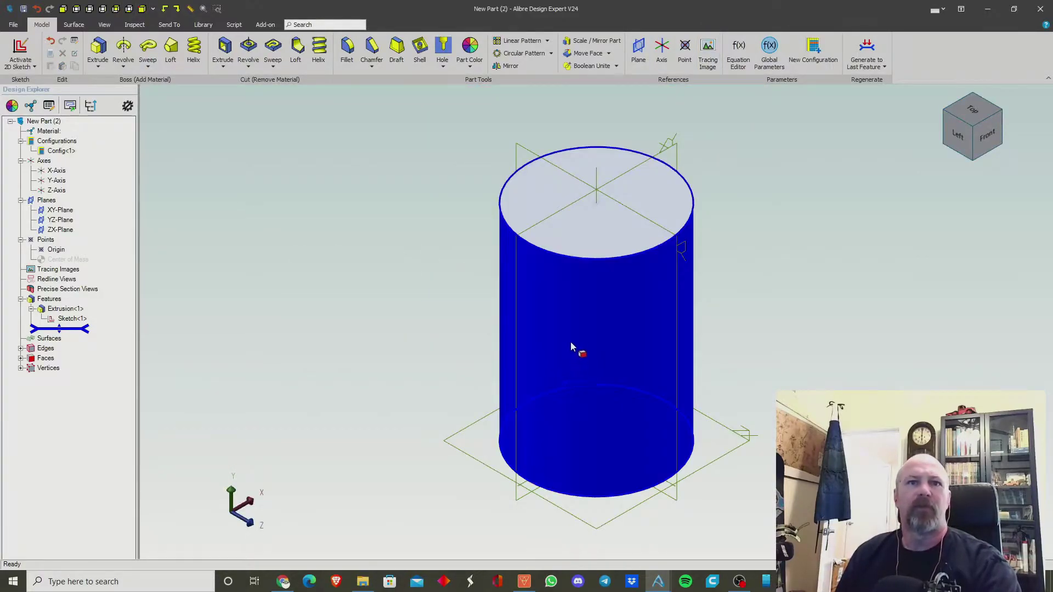
{"action": "left_click", "coordinate": [621, 324]}
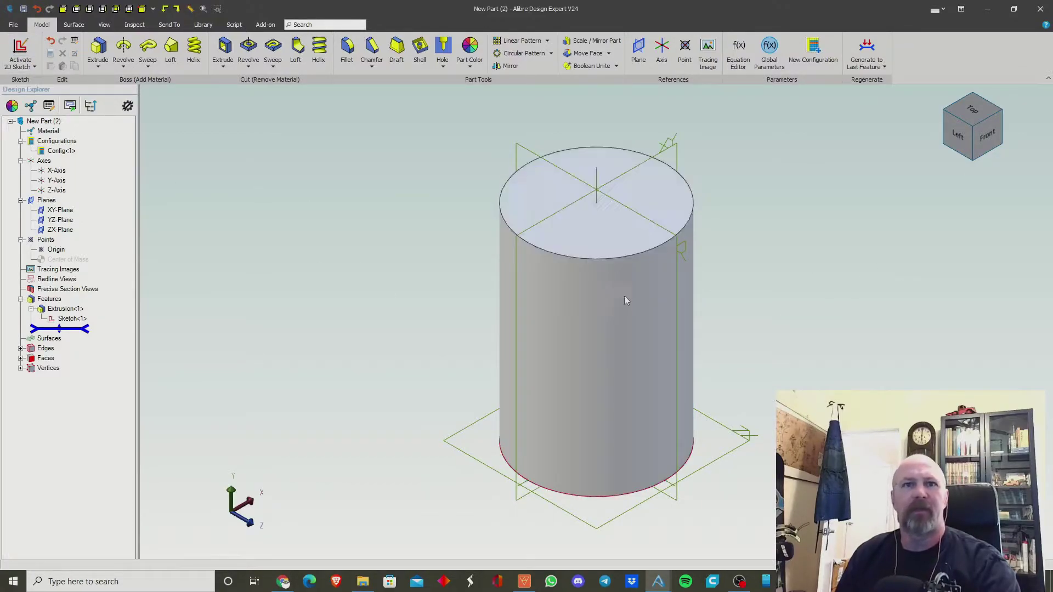
{"action": "left_click", "coordinate": [662, 336]}
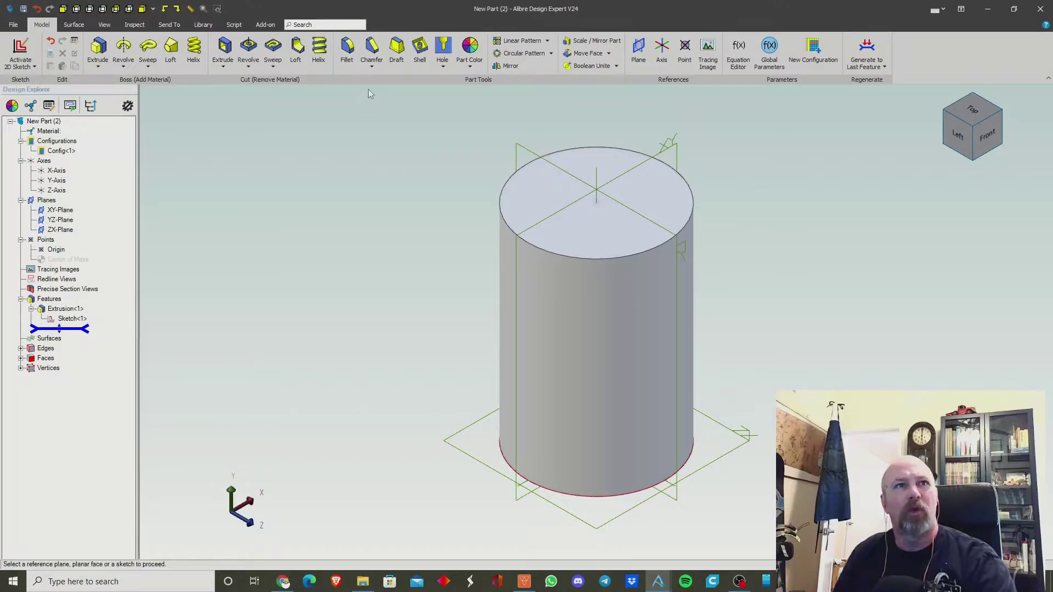
{"action": "left_click", "coordinate": [418, 53]}
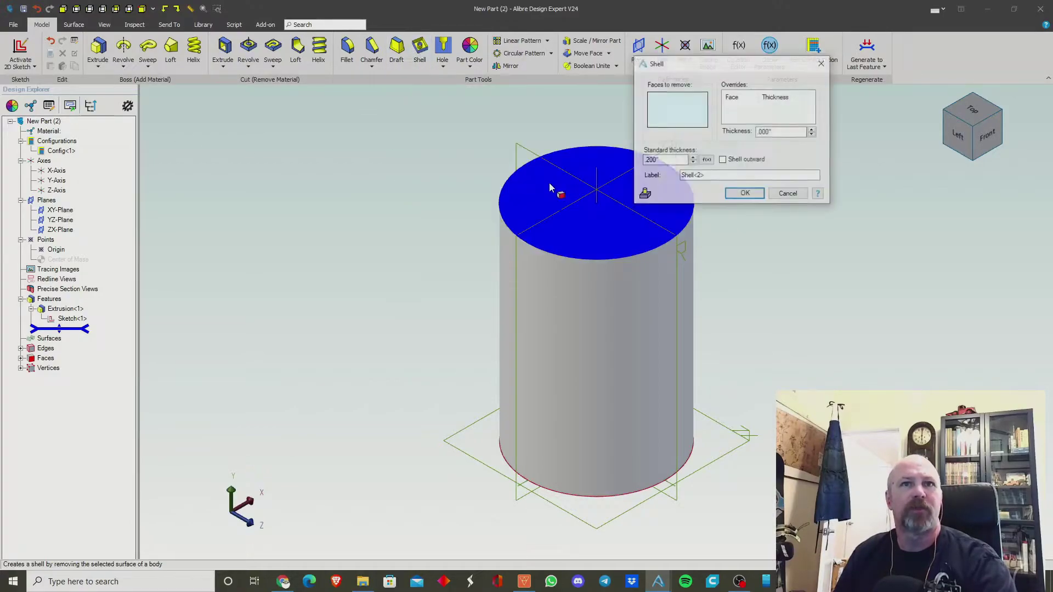
{"action": "left_click", "coordinate": [564, 206]}
{"action": "middle_click_drag", "start_coordinate": [599, 301], "coordinate": [588, 264]}
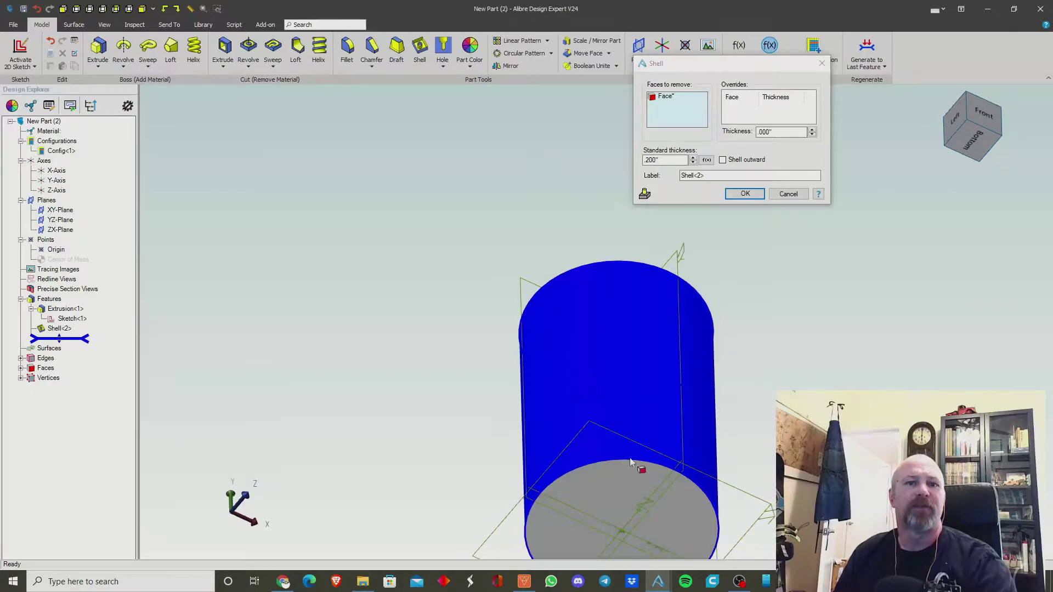
{"action": "left_click", "coordinate": [623, 485]}
{"action": "middle_click_drag", "start_coordinate": [592, 338], "coordinate": [588, 380]}
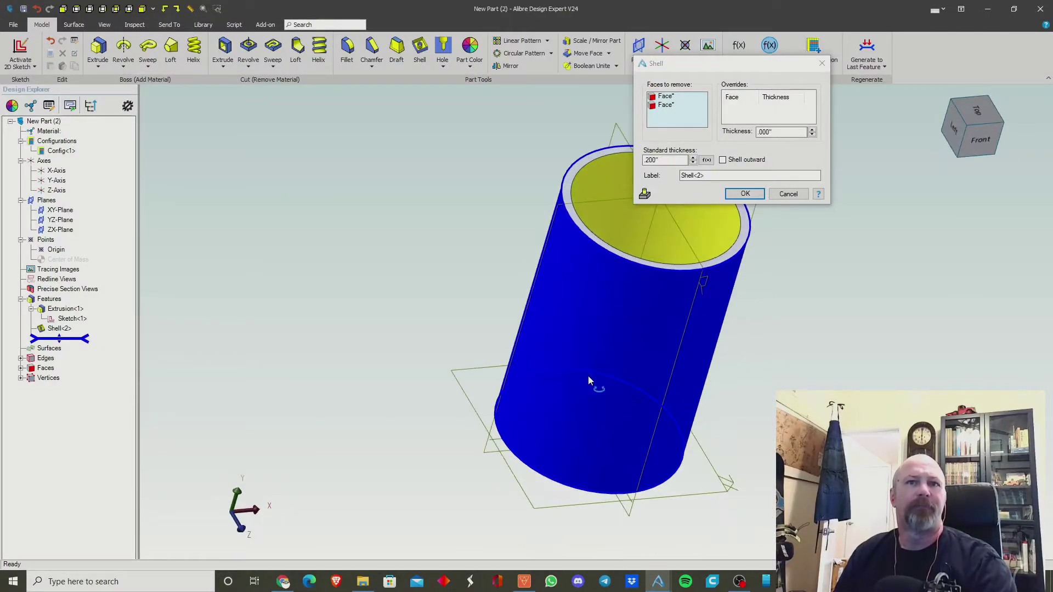
{"action": "middle_click_drag", "start_coordinate": [663, 328], "coordinate": [519, 334]}
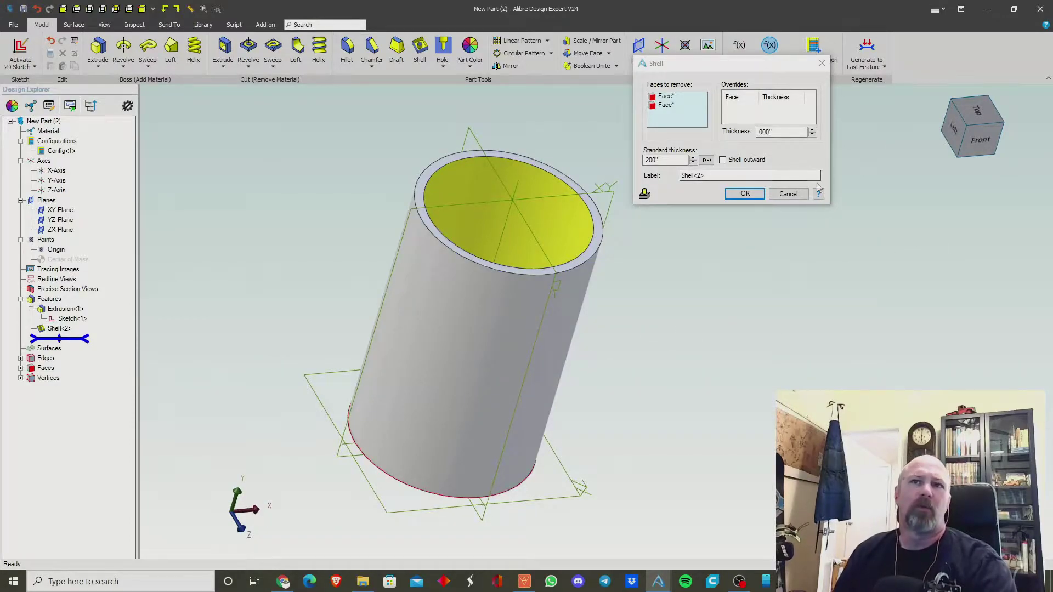
{"action": "left_click", "coordinate": [790, 194]}
{"action": "left_click", "coordinate": [793, 219]}
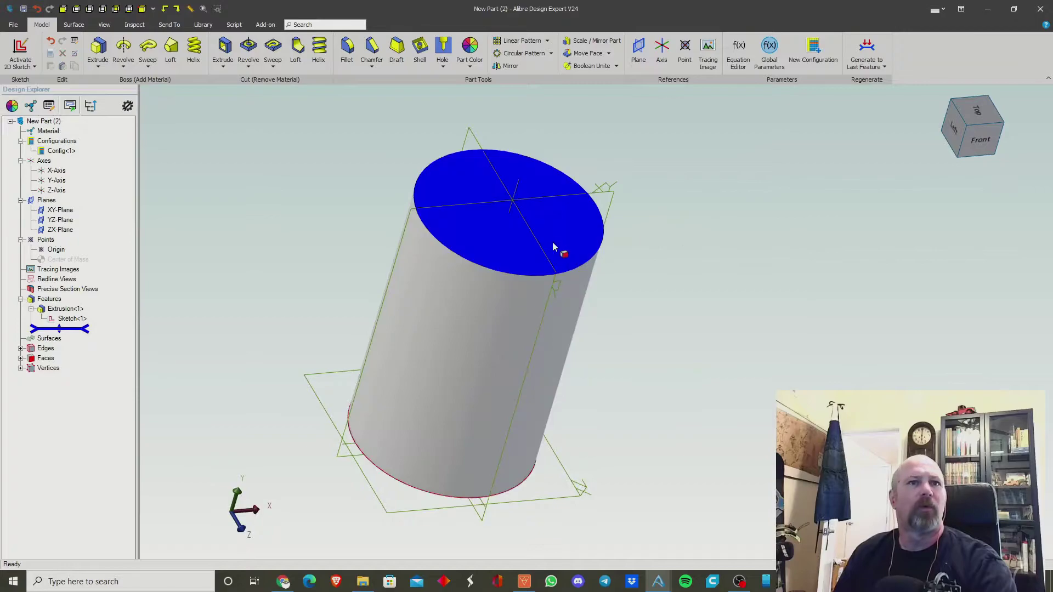
On the XY-Plane, sketch a circle about 2.45 inches in diameter, centred on the Y-Axis about 3.35 inches above the origin
{"action": "middle_click_drag", "start_coordinate": [412, 288], "coordinate": [425, 281]}
{"action": "middle_click_drag", "start_coordinate": [489, 359], "coordinate": [495, 347]}
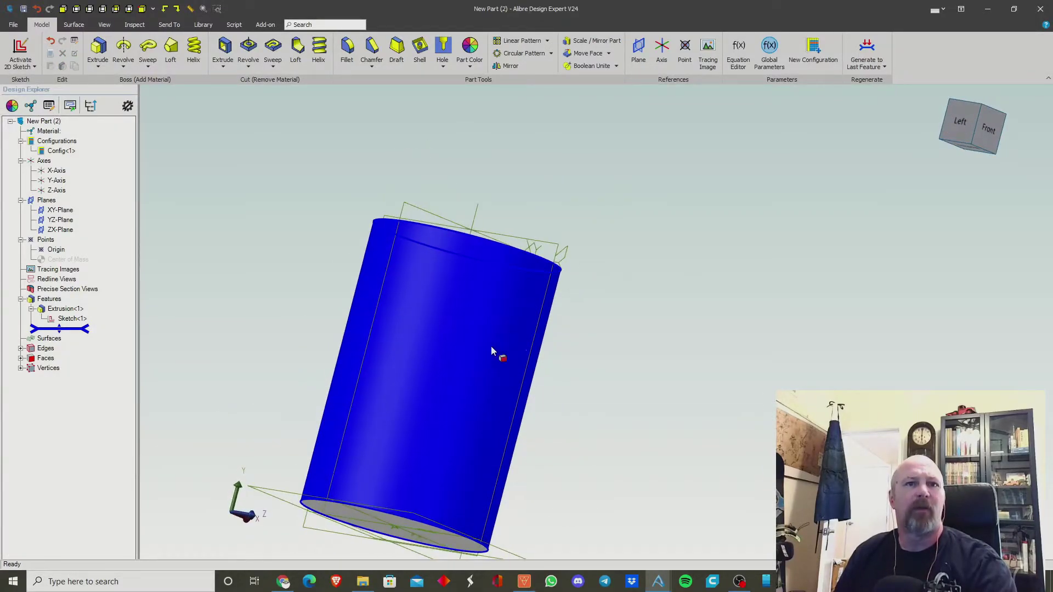
{"action": "left_click", "coordinate": [60, 210]}
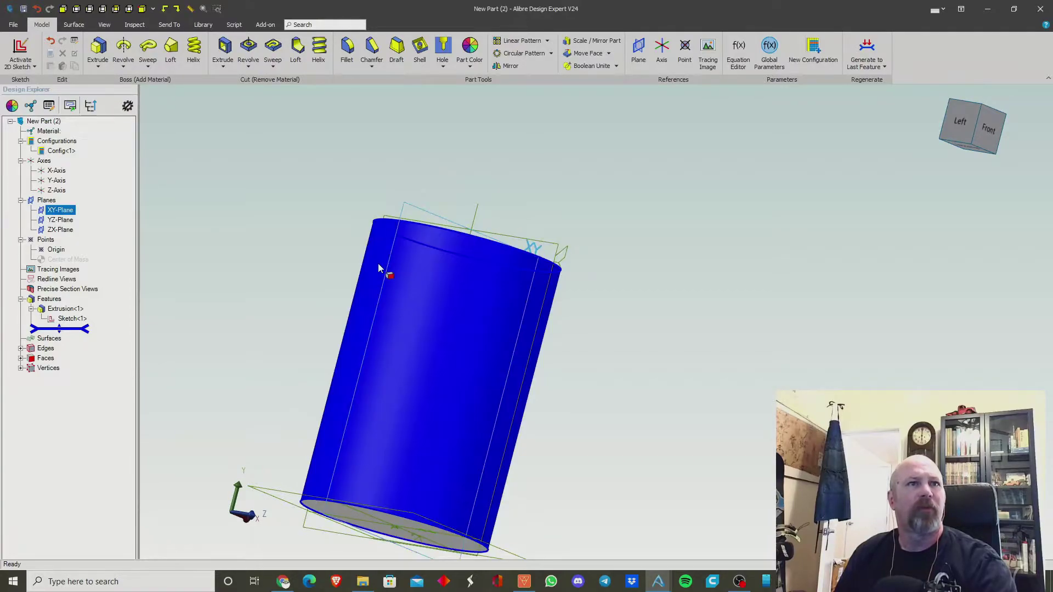
{"action": "left_click", "coordinate": [19, 49]}
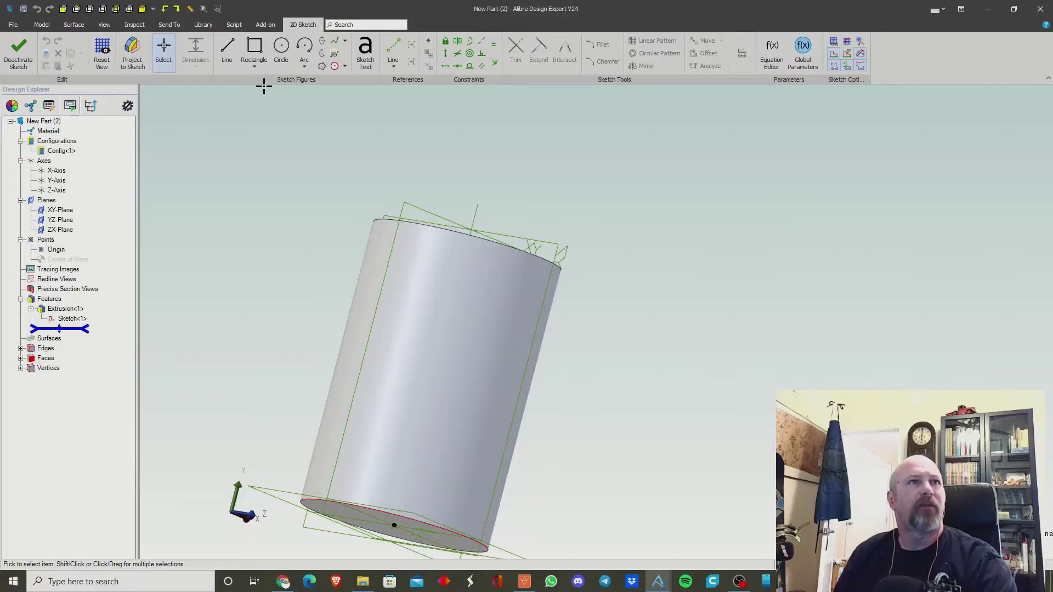
{"action": "left_click", "coordinate": [282, 63]}
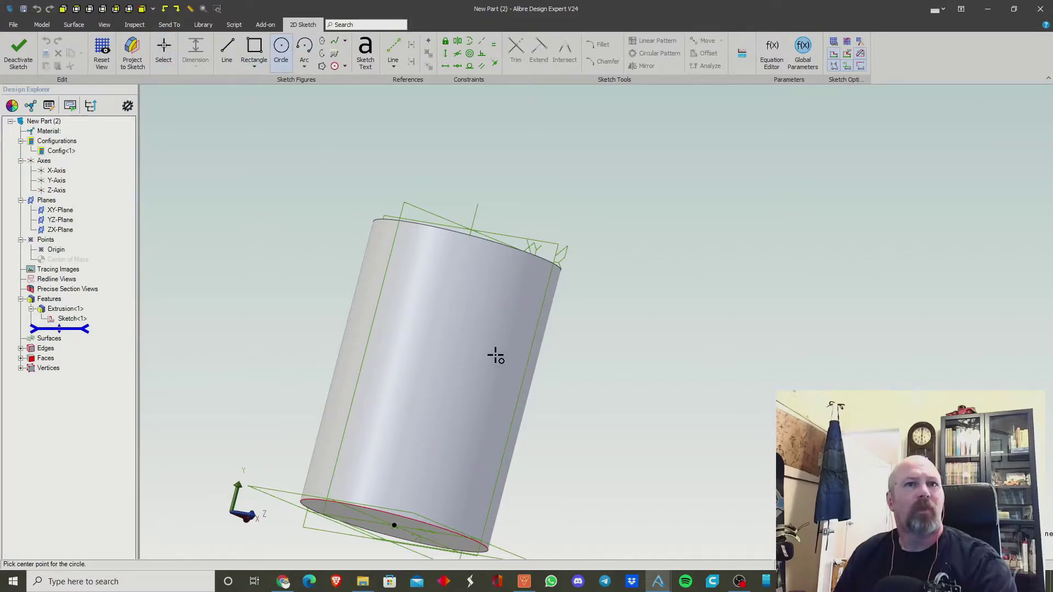
{"action": "key", "text": "ctrl+l"}
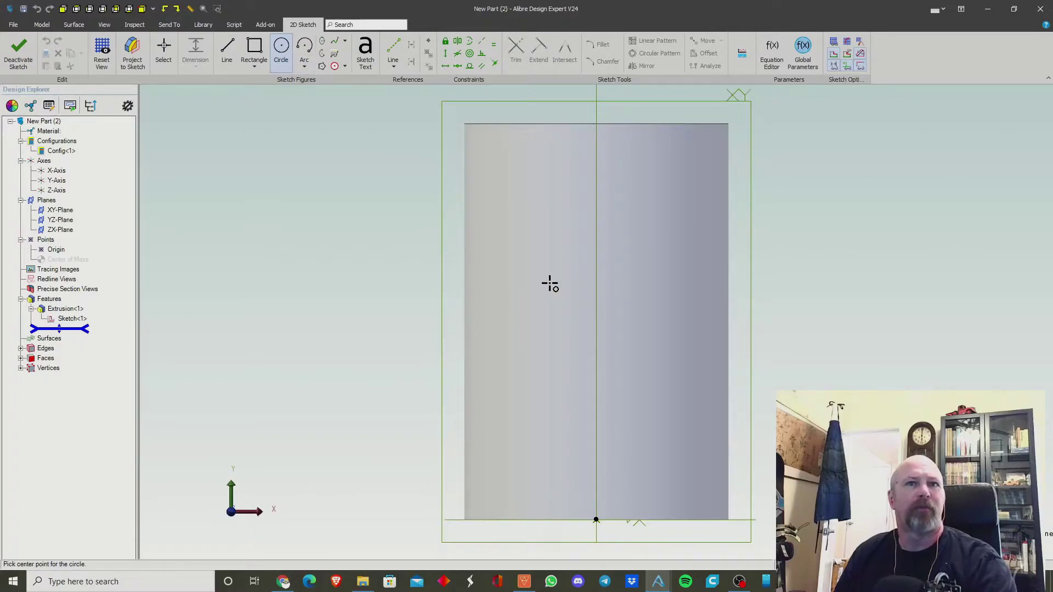
{"action": "left_click", "coordinate": [596, 299]}
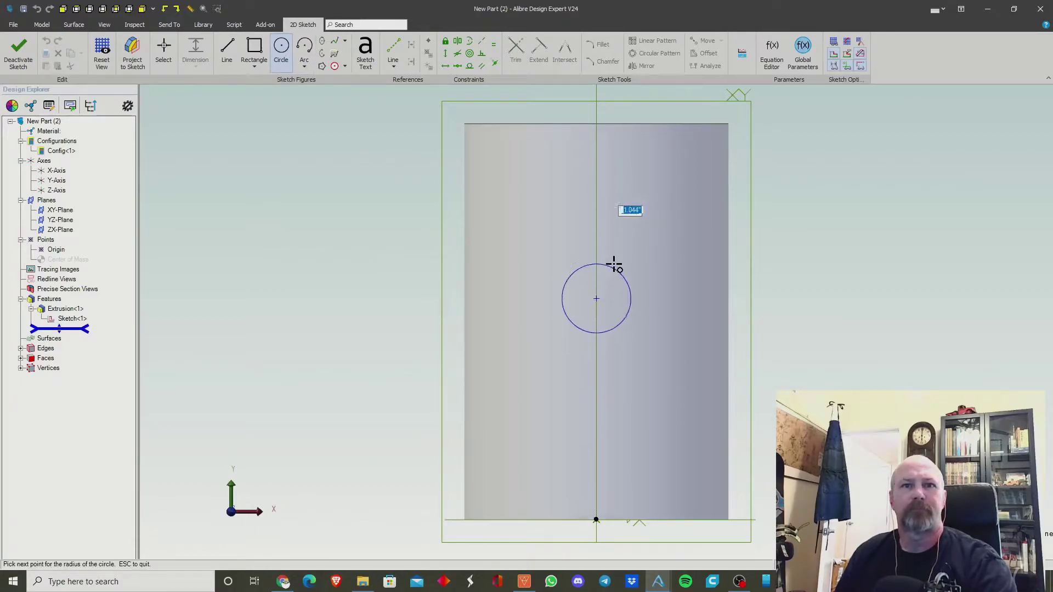
{"action": "left_click", "coordinate": [639, 230]}
{"action": "key", "text": "Escape"}
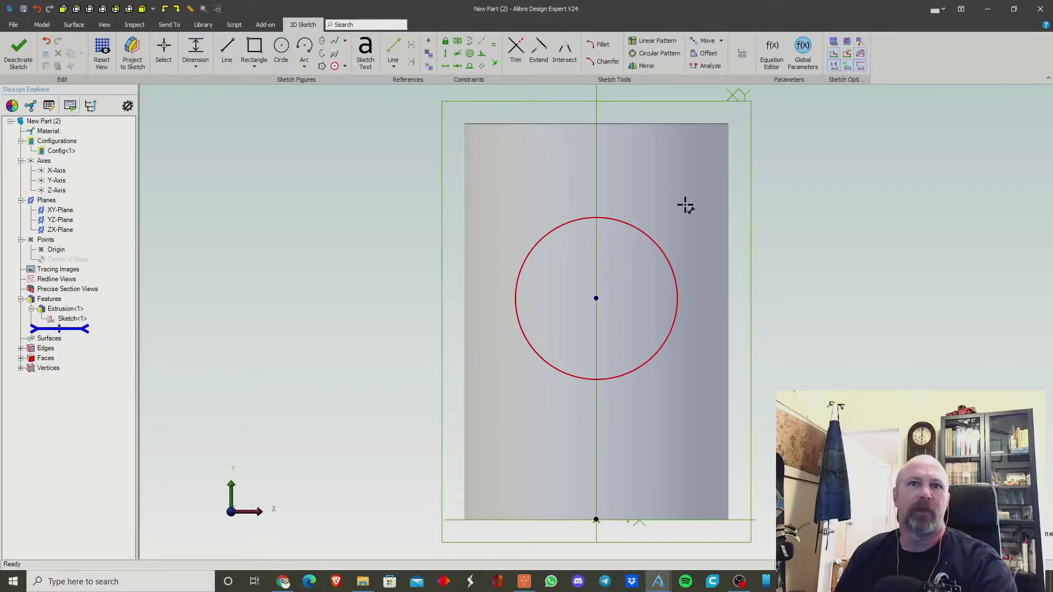
Dimension the diameter of the circle on the XY-Plane to 2.5 inches
{"action": "double_click", "coordinate": [653, 235]}
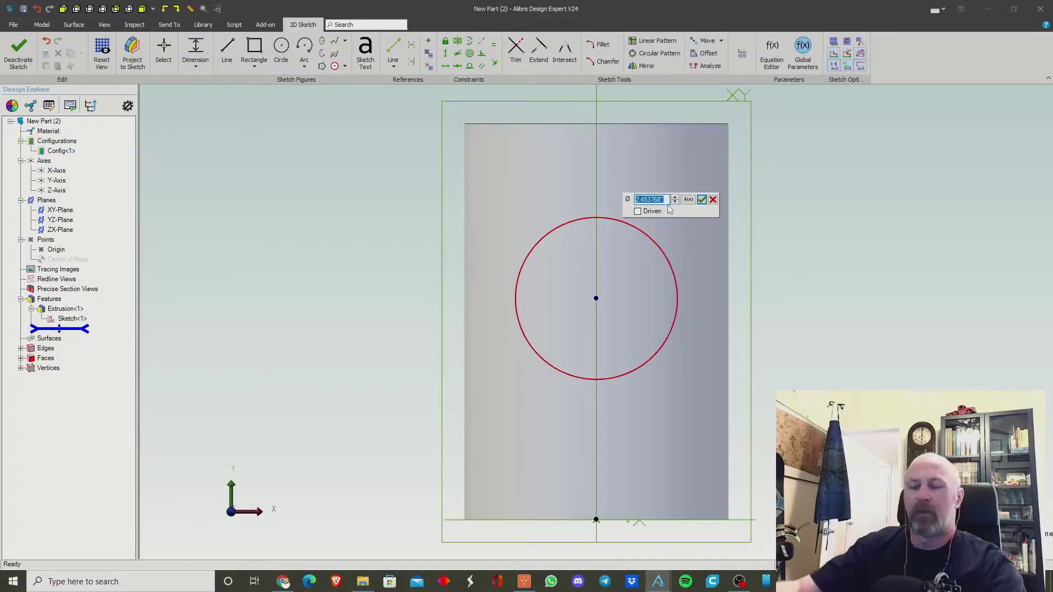
{"action": "type", "text": "2.5"}
{"action": "key", "text": "Return"}
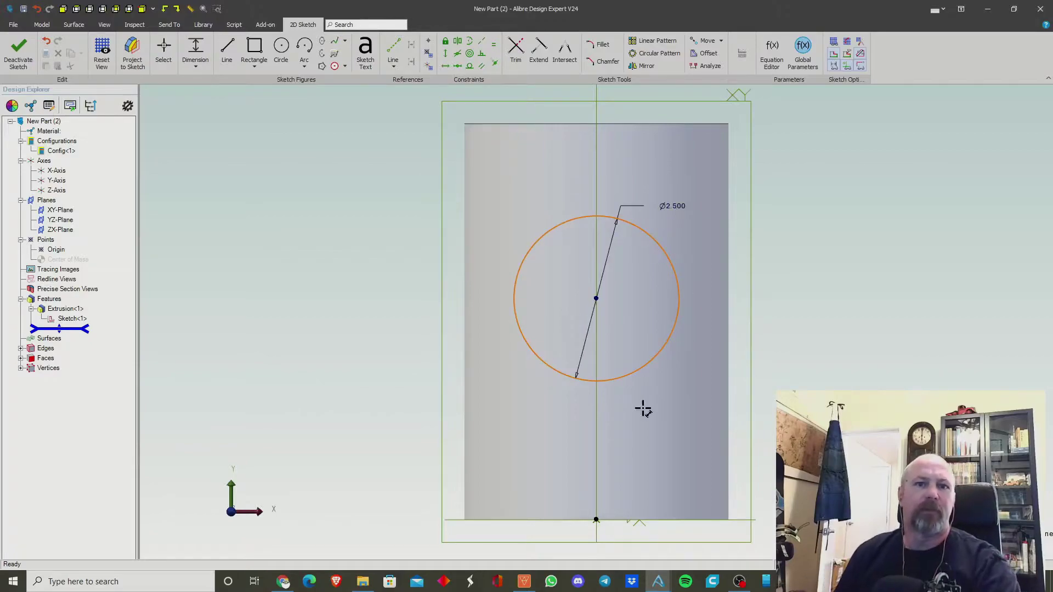
Dimension the circle's centre to 3 inches above the X-Axis and 0 inches from the Y-Axis
{"action": "double_click", "coordinate": [750, 520]}
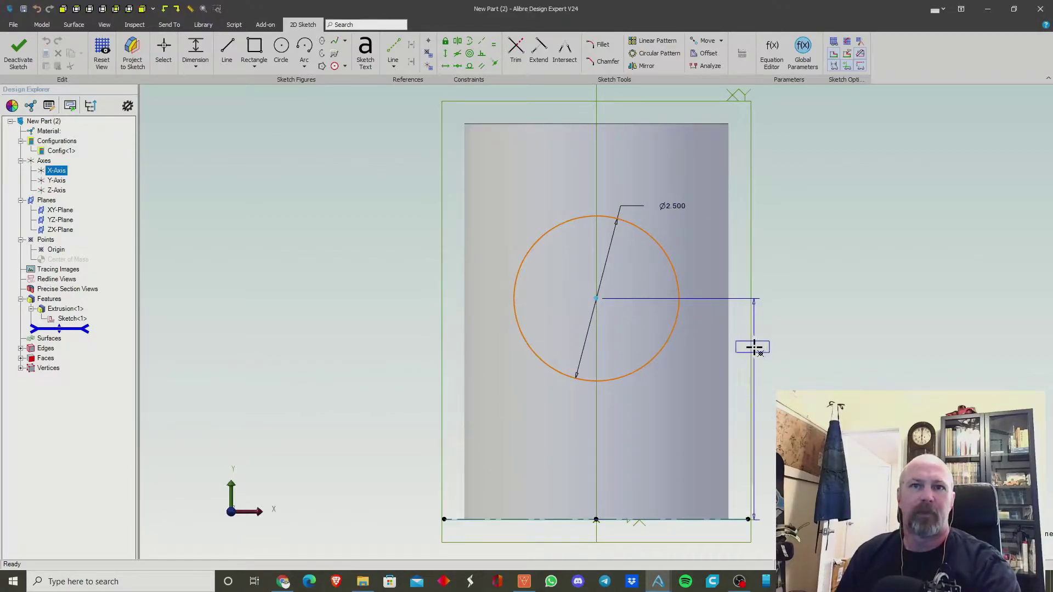
{"action": "left_click", "coordinate": [748, 383]}
{"action": "type", "text": "3.353349\""}
{"action": "key", "text": "Return"}
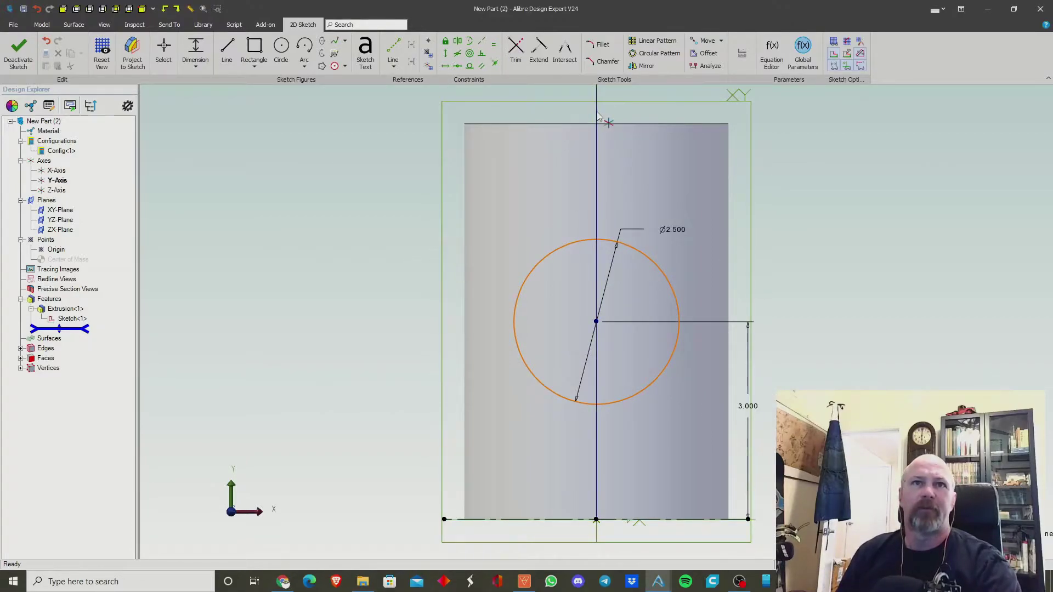
{"action": "left_click", "coordinate": [603, 325]}
{"action": "left_click", "coordinate": [633, 299]}
{"action": "type", "text": "0"}
{"action": "key", "text": "Return"}
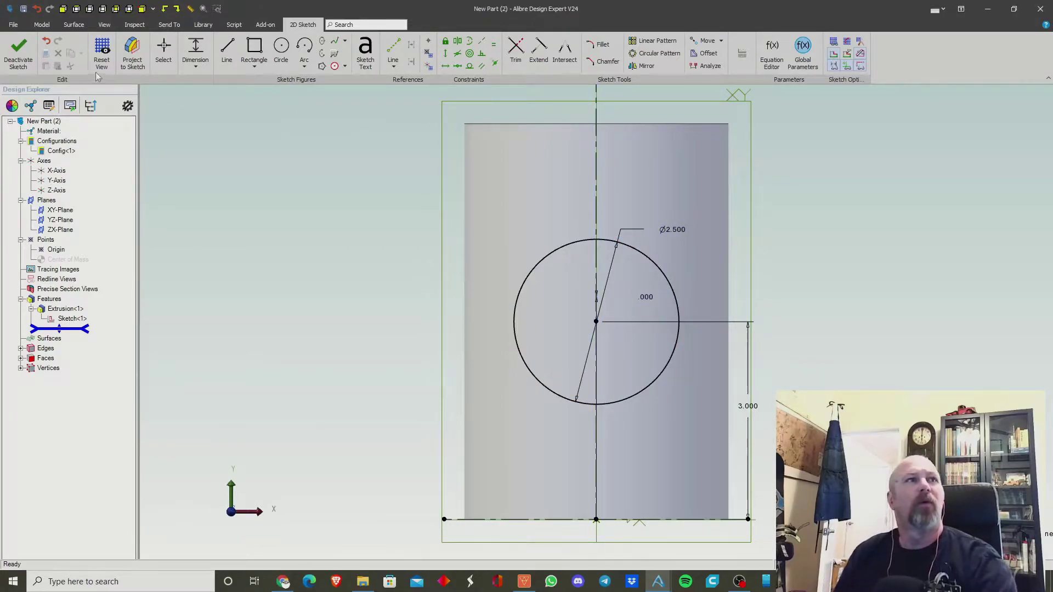
Finish the sketch and extrude the 2.5-inch circle 6 inches as a boss out of the cylinder's side
{"action": "left_click", "coordinate": [19, 50]}
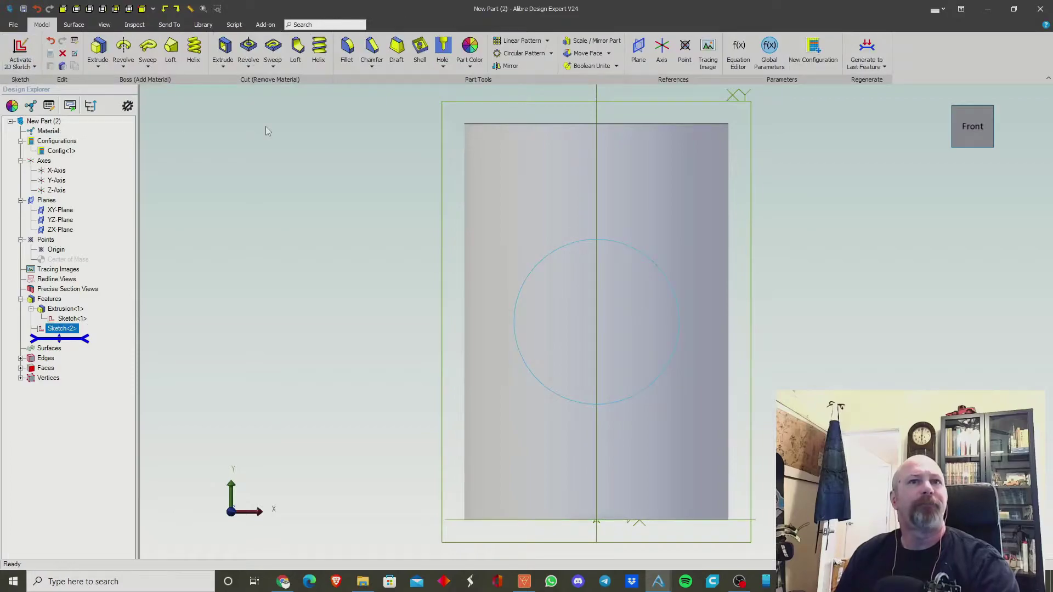
{"action": "left_click", "coordinate": [99, 47]}
{"action": "middle_click_drag", "start_coordinate": [510, 204], "coordinate": [568, 199]}
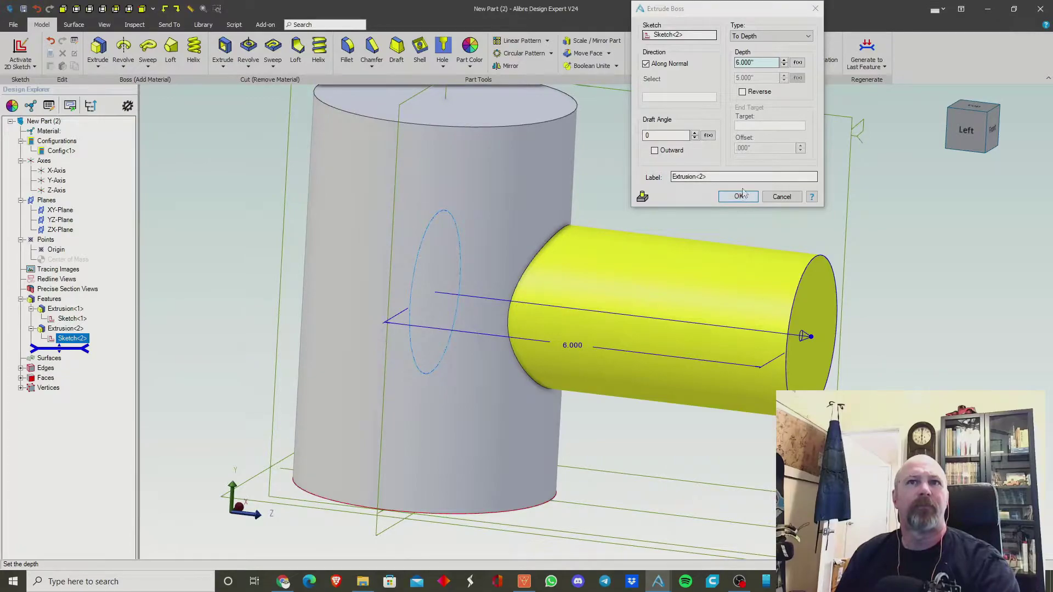
{"action": "left_click", "coordinate": [738, 196]}
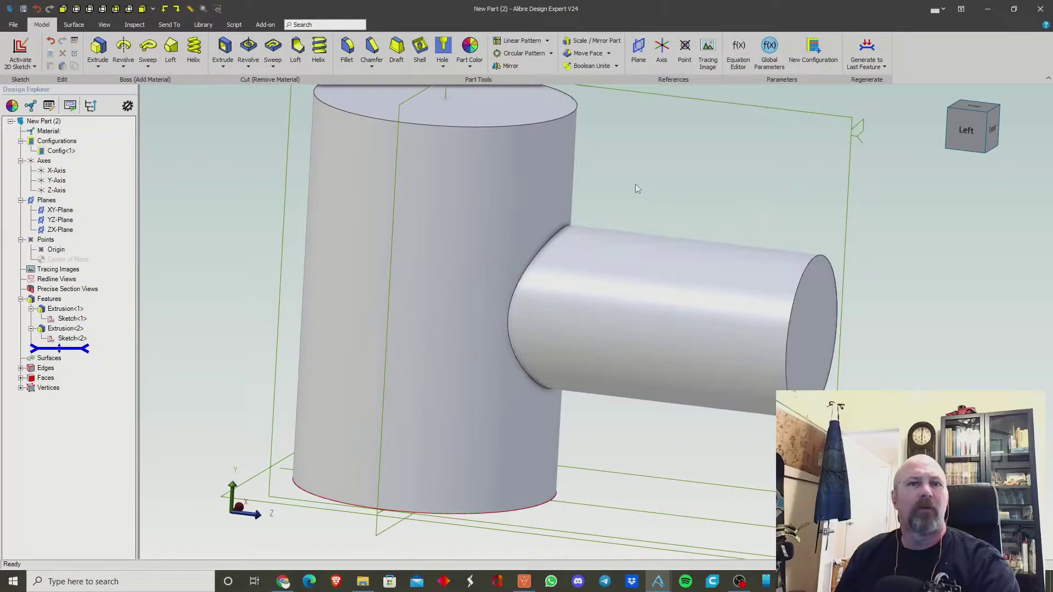
Fillet the edge where the side cylinder meets the main cylinder with a constant radius of 0.5 inches
{"action": "middle_click_drag", "start_coordinate": [635, 182], "coordinate": [547, 183]}
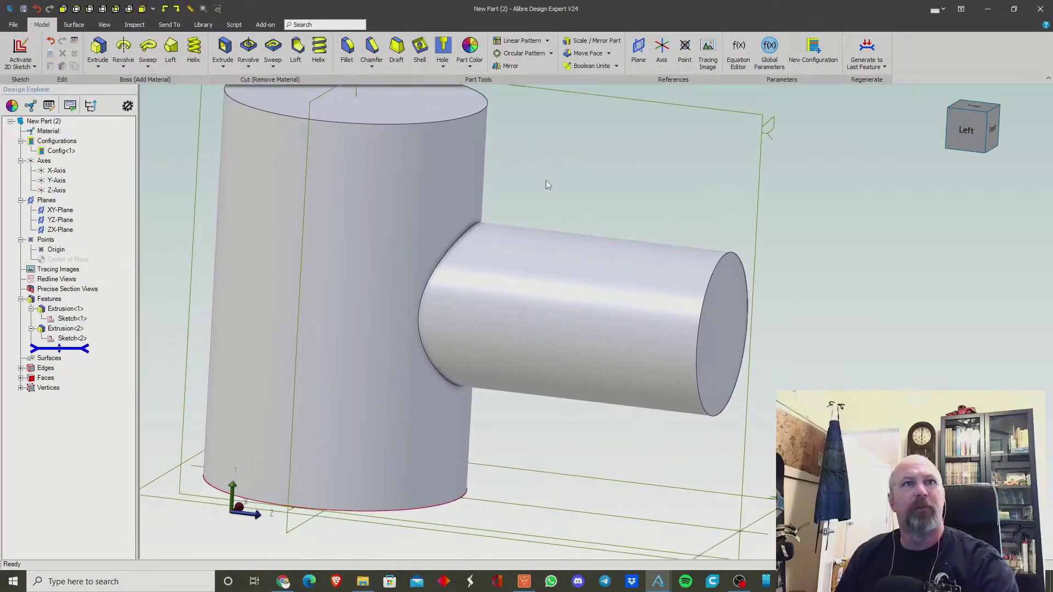
{"action": "left_click", "coordinate": [347, 50]}
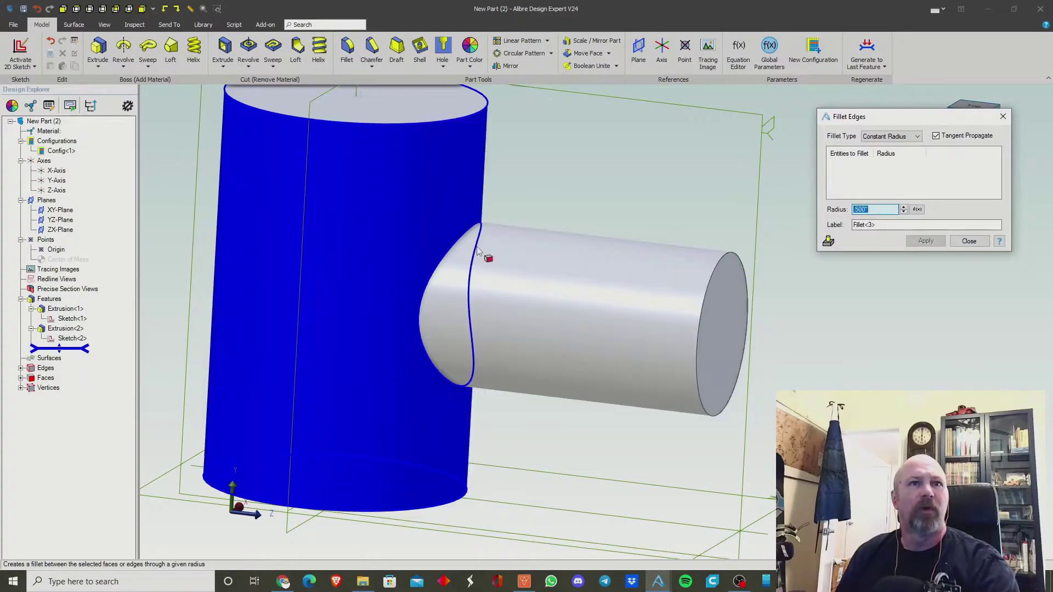
{"action": "left_click", "coordinate": [455, 245]}
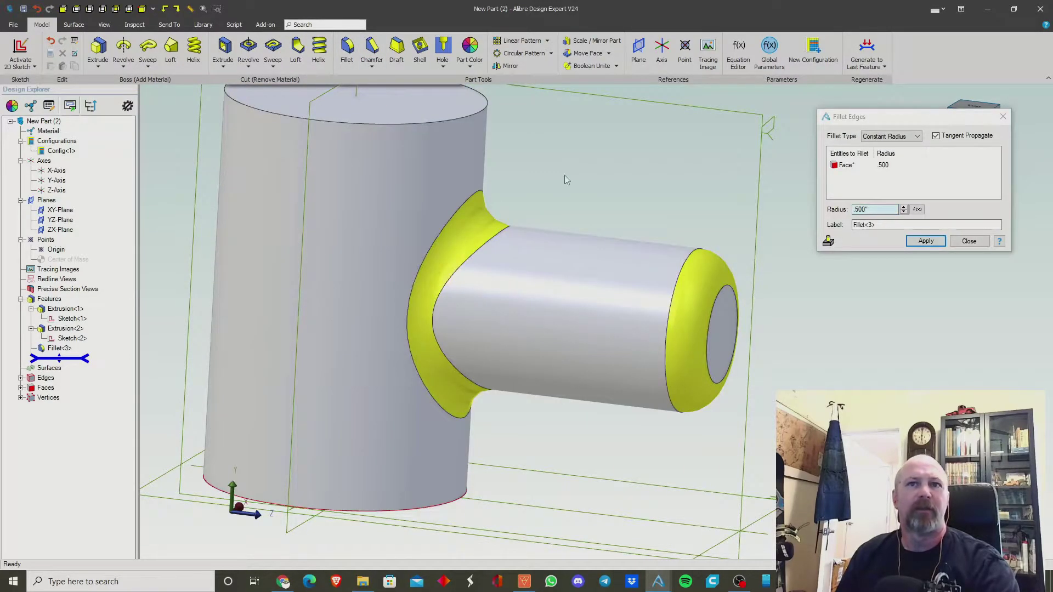
{"action": "right_click", "coordinate": [850, 166]}
{"action": "left_click", "coordinate": [872, 173]}
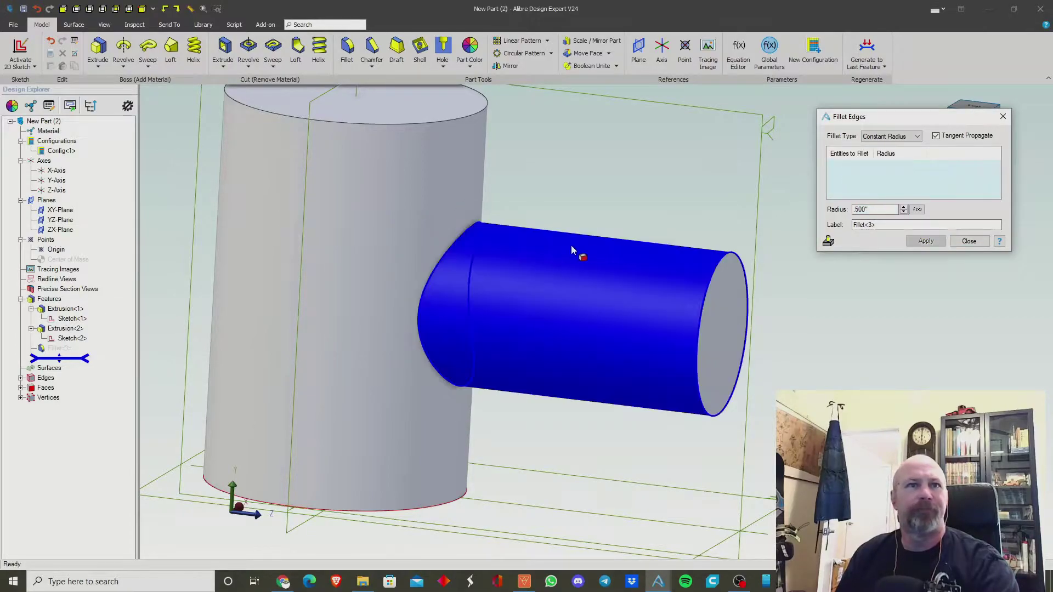
{"action": "left_click", "coordinate": [465, 241]}
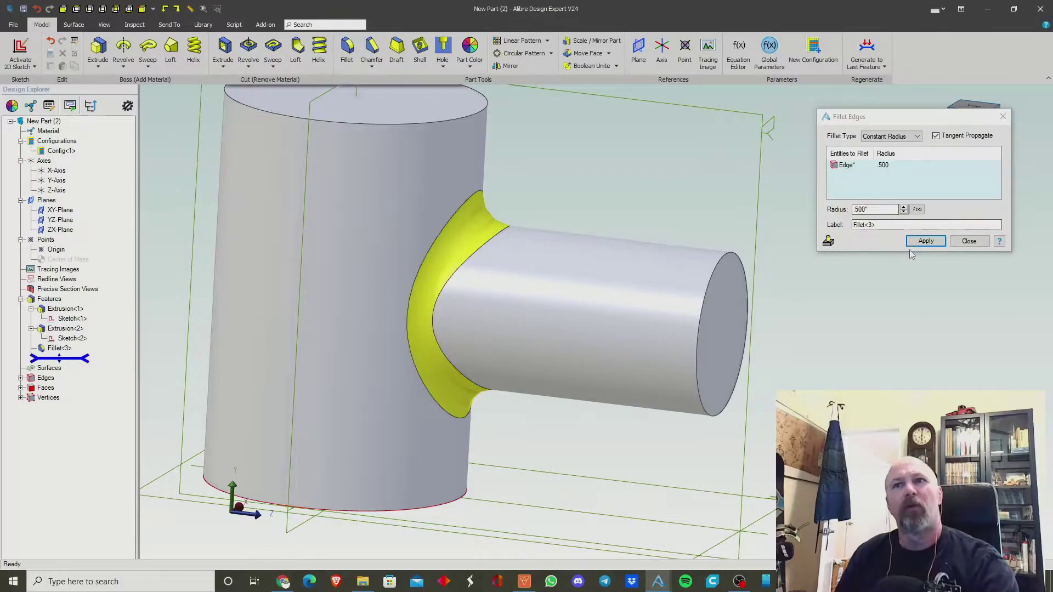
{"action": "left_click", "coordinate": [925, 240]}
{"action": "left_click", "coordinate": [968, 241]}
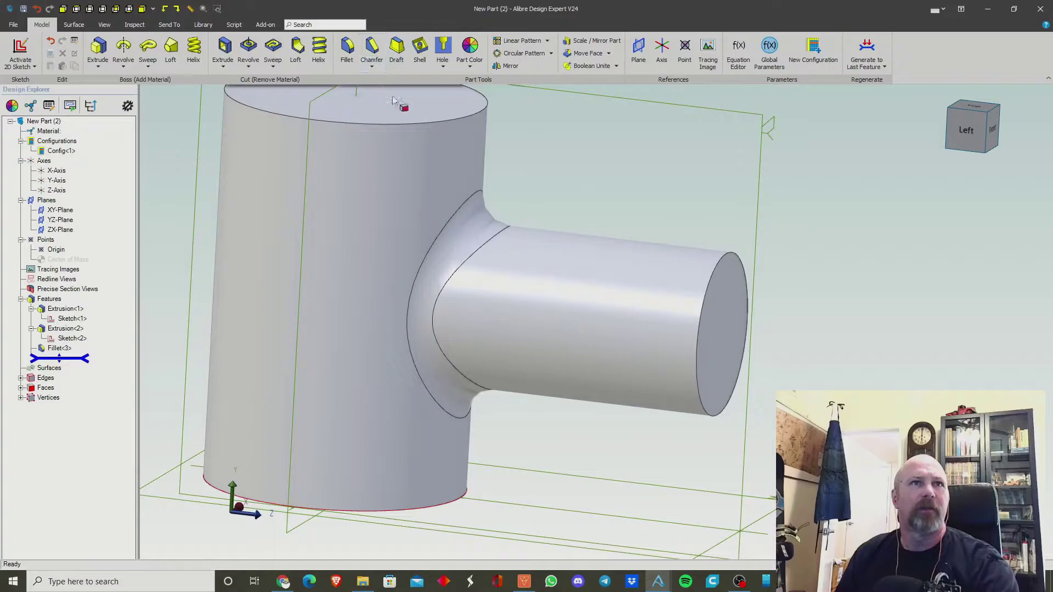
Shell the whole part to a 0.2-inch wall, removing the main cylinder's top and bottom faces and the side cylinder's end face
{"action": "middle_click_drag", "start_coordinate": [437, 123], "coordinate": [524, 143]}
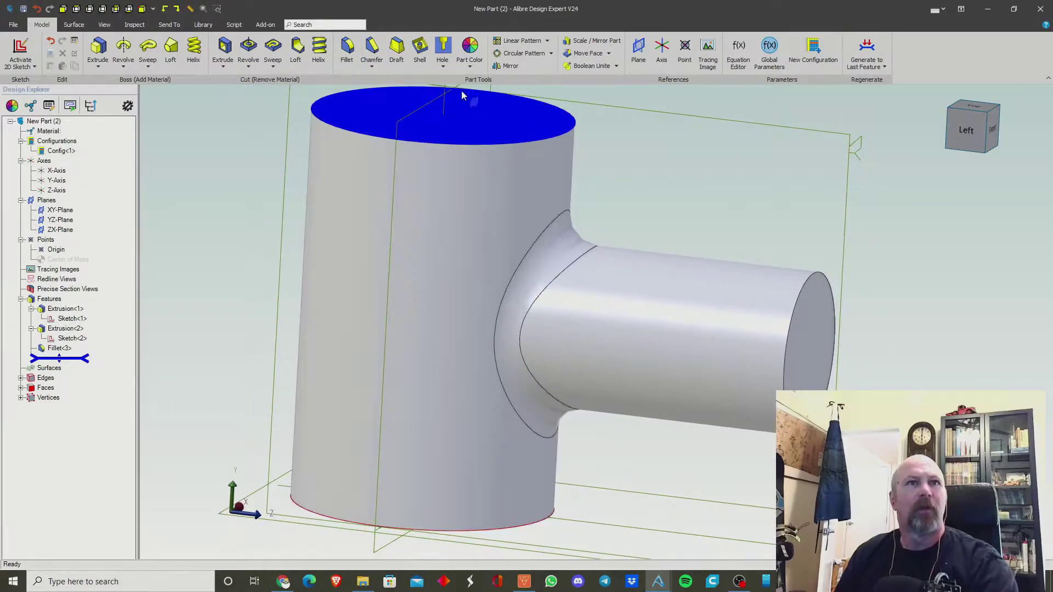
{"action": "left_click", "coordinate": [415, 50]}
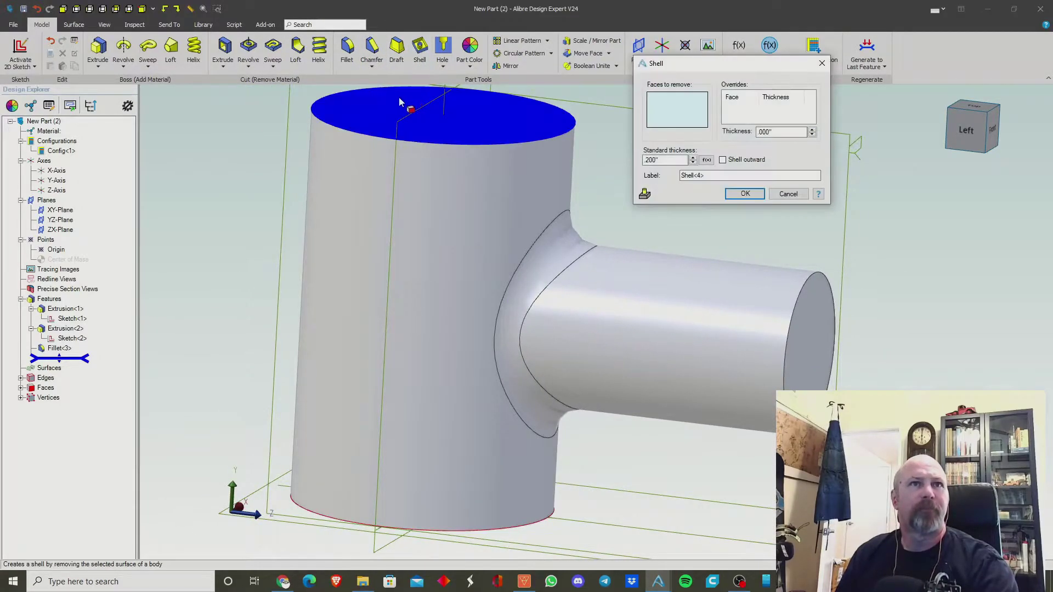
{"action": "left_click", "coordinate": [399, 97]}
{"action": "left_click", "coordinate": [816, 335]}
{"action": "right_click_drag", "start_coordinate": [535, 422], "coordinate": [499, 438]}
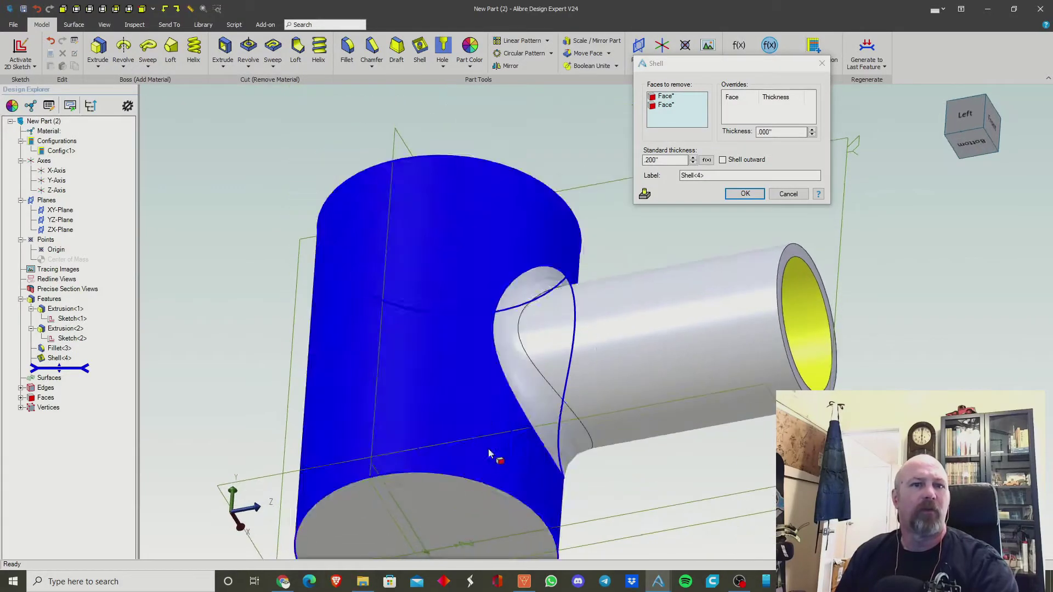
{"action": "left_click", "coordinate": [428, 526]}
{"action": "right_click_drag", "start_coordinate": [508, 288], "coordinate": [589, 281]}
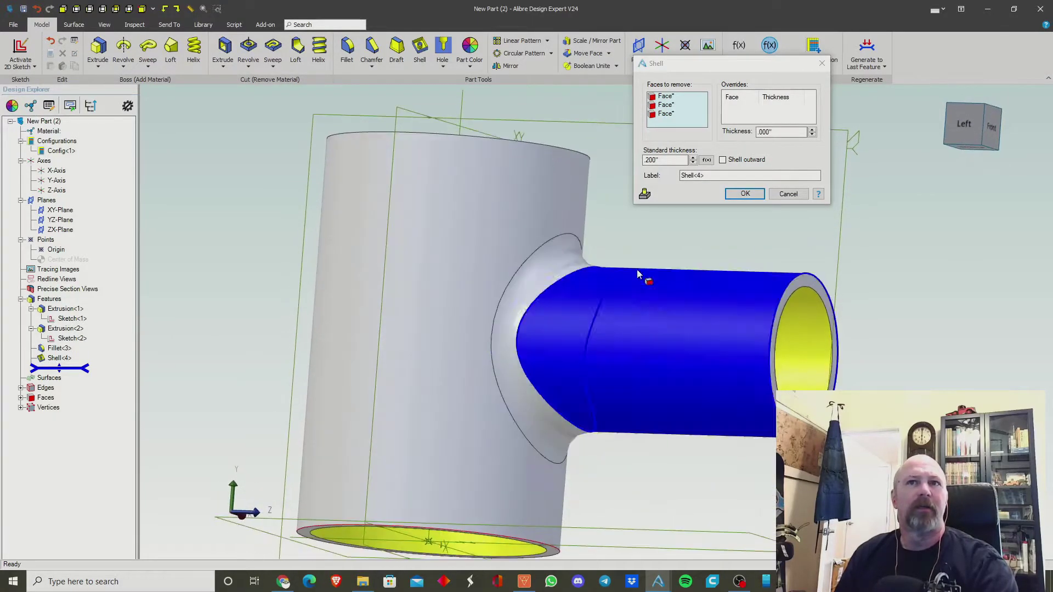
{"action": "left_click", "coordinate": [744, 193]}
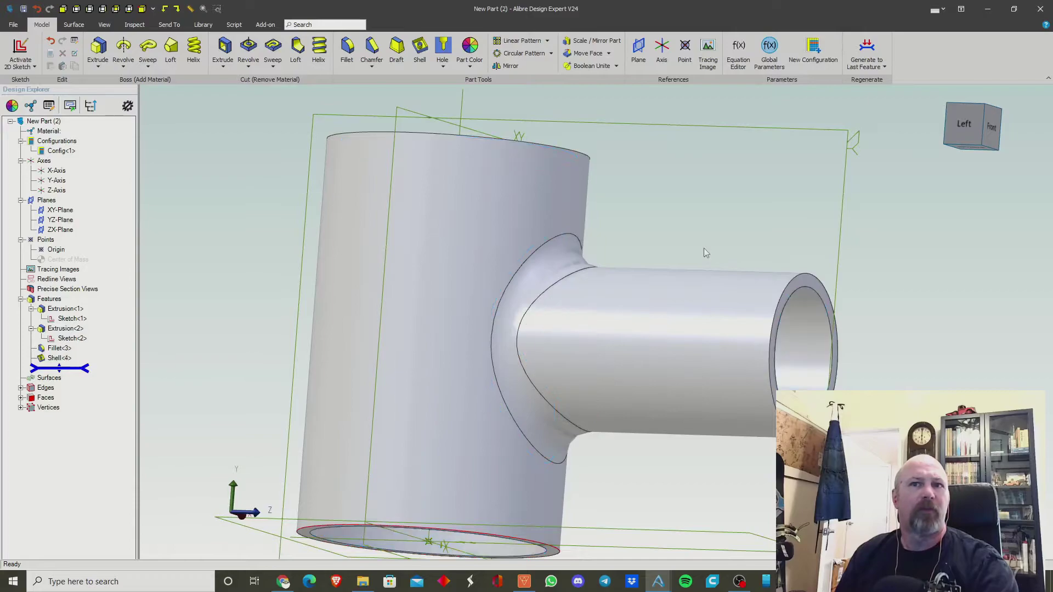
Delete the shell feature and the fillet at the junction of the two cylinders
{"action": "scroll", "coordinate": [703, 251], "scroll_direction": "down", "scroll_amount": 4}
{"action": "right_click_drag", "start_coordinate": [702, 251], "coordinate": [636, 281]}
{"action": "scroll", "coordinate": [632, 279], "scroll_direction": "up", "scroll_amount": 4}
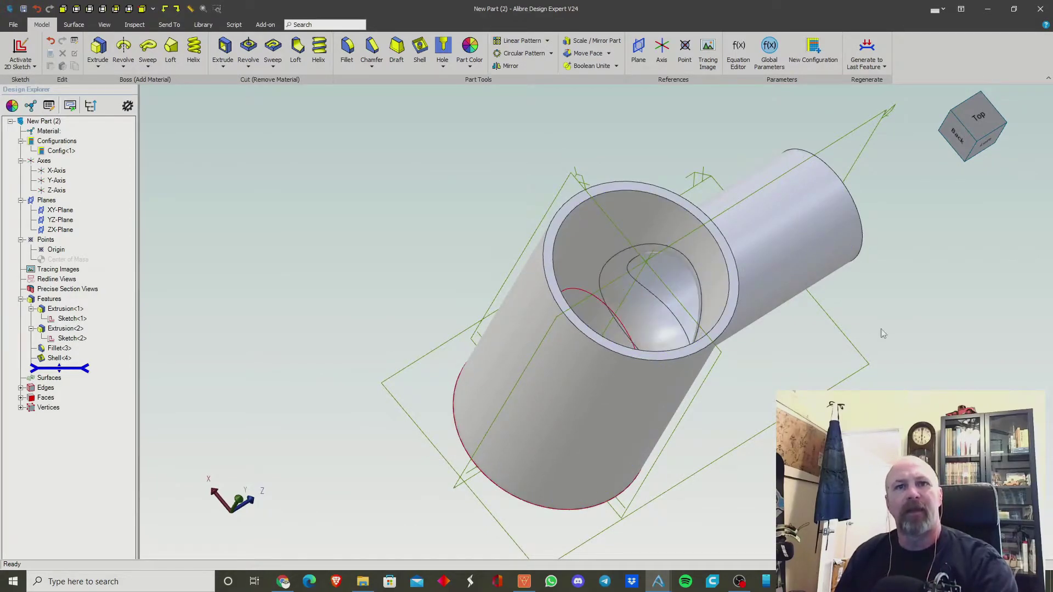
{"action": "scroll", "coordinate": [848, 366], "scroll_direction": "up", "scroll_amount": 3}
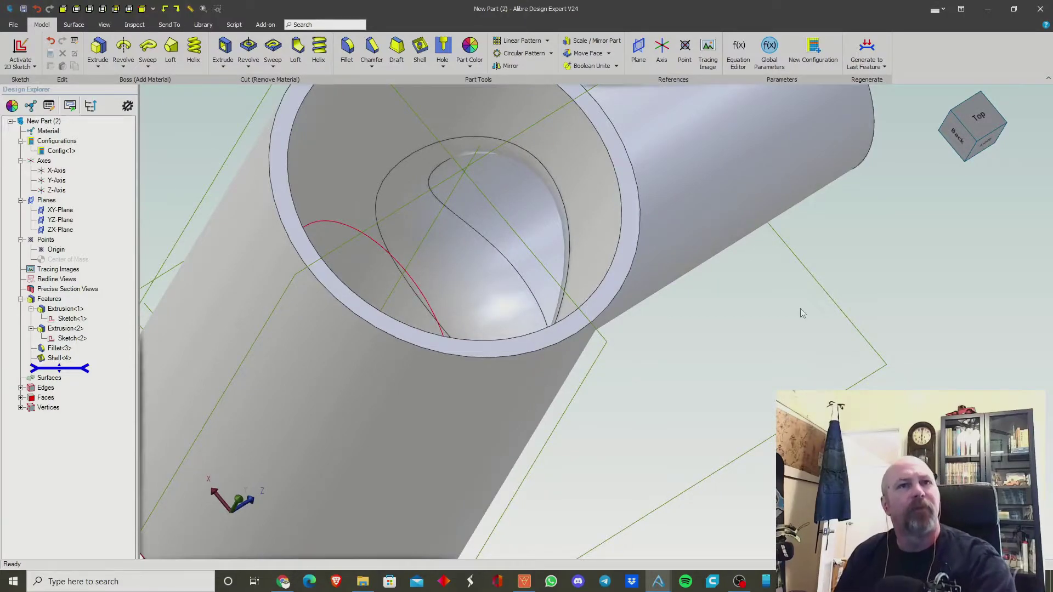
{"action": "left_click", "coordinate": [146, 11]}
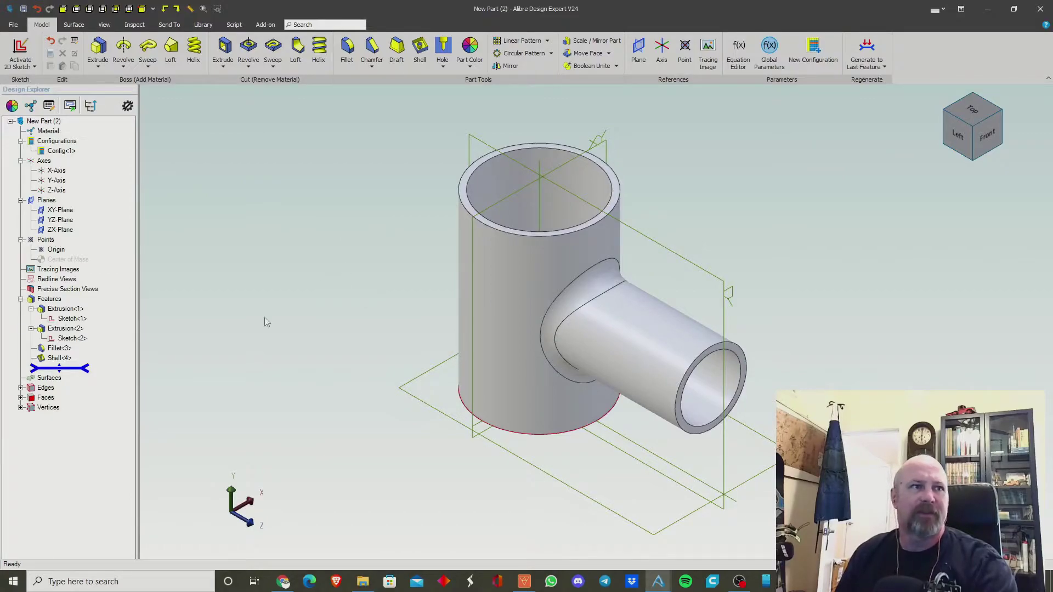
{"action": "right_click", "coordinate": [63, 329]}
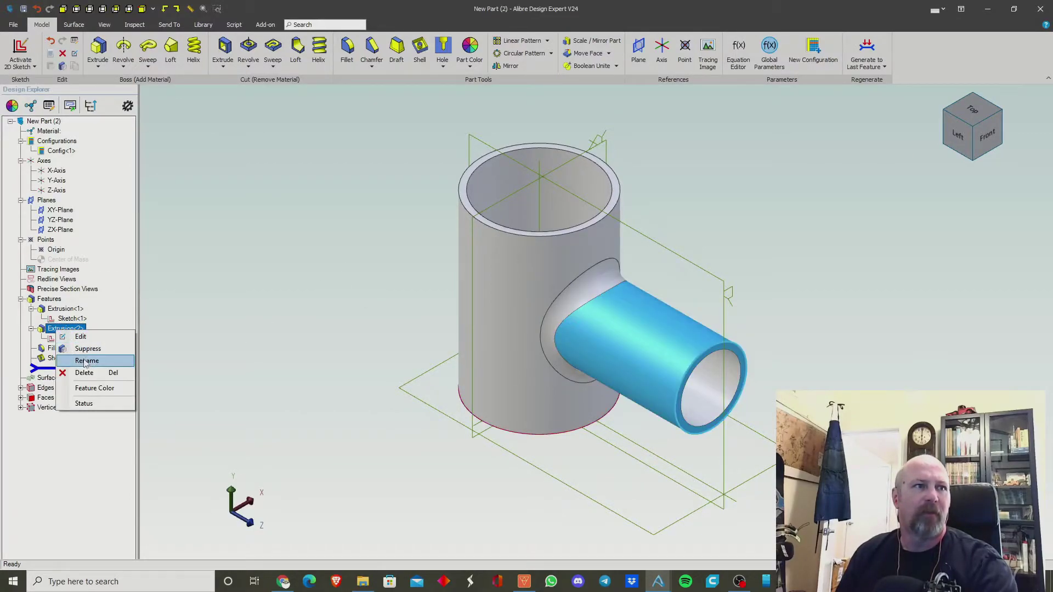
{"action": "left_click", "coordinate": [55, 358]}
{"action": "right_click", "coordinate": [64, 357]}
{"action": "left_click", "coordinate": [93, 399]}
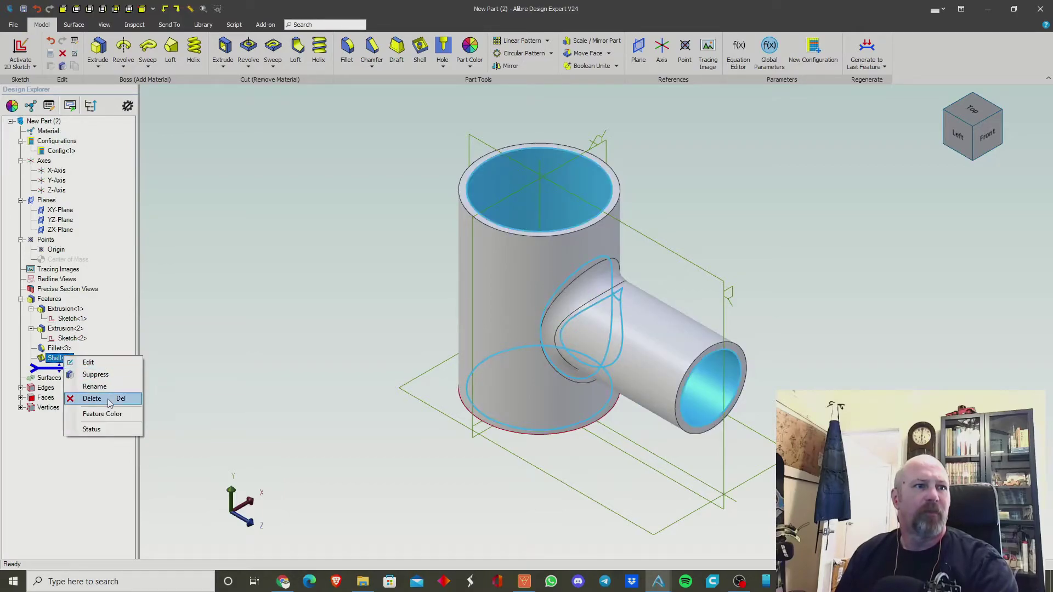
{"action": "left_click", "coordinate": [57, 348]}
{"action": "right_click", "coordinate": [66, 349]}
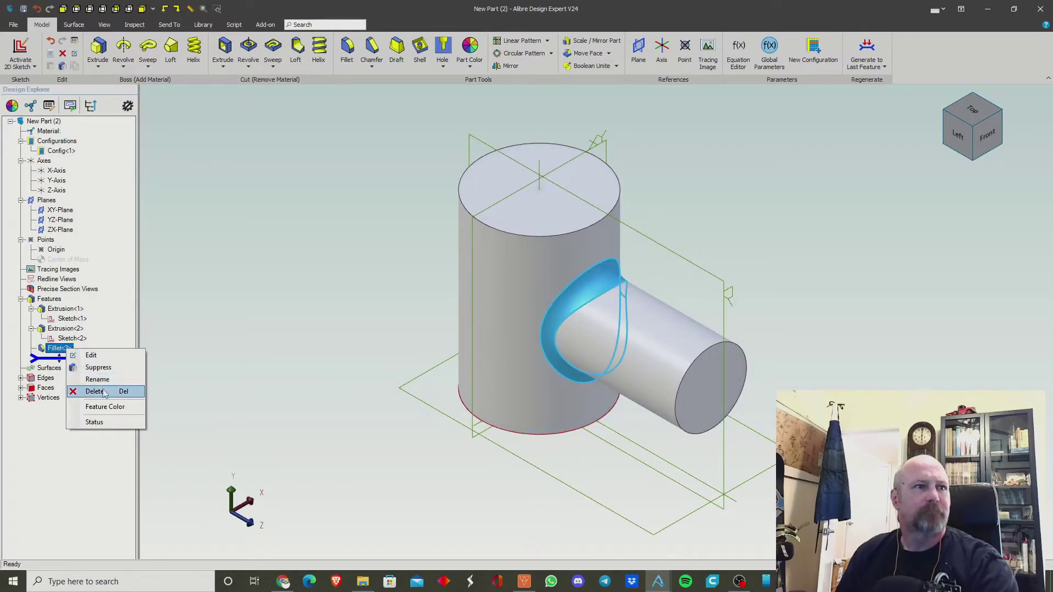
{"action": "left_click", "coordinate": [94, 391]}
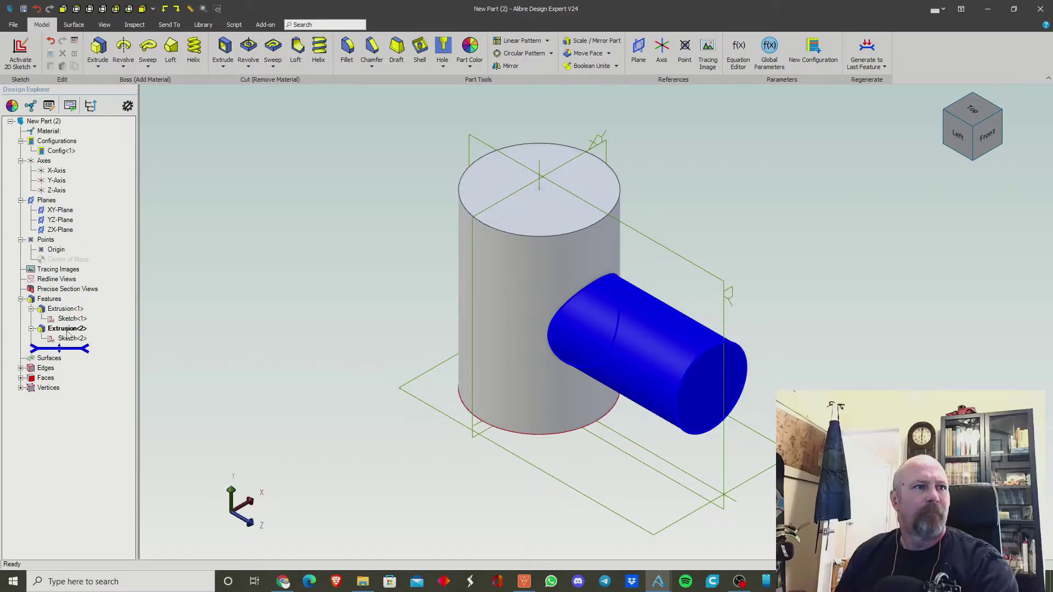
Roll the feature history back to just before the side cylinder's extrusion
{"action": "right_click", "coordinate": [67, 329]}
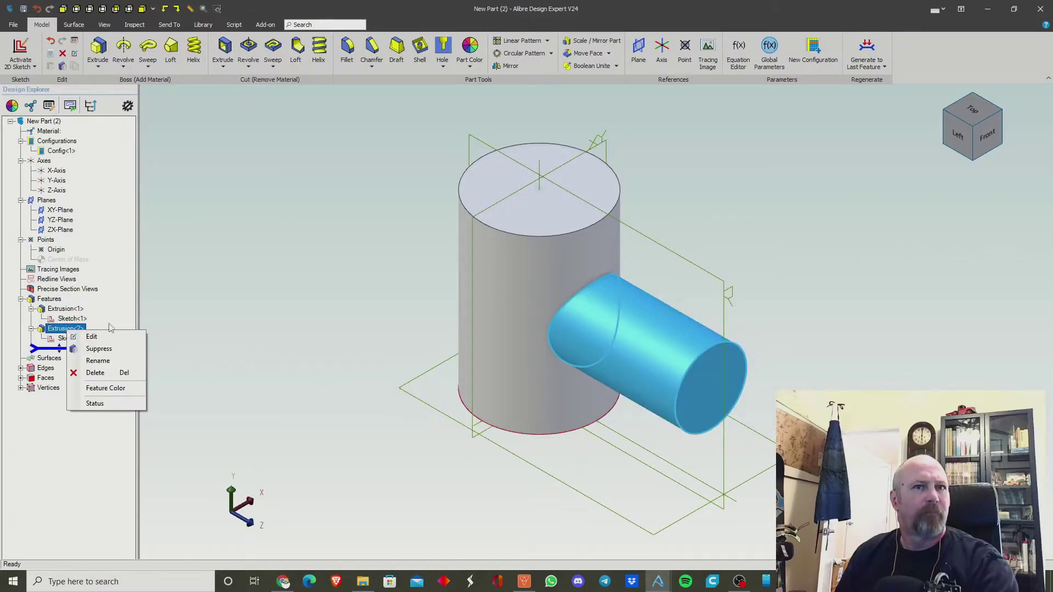
{"action": "left_click", "coordinate": [261, 276]}
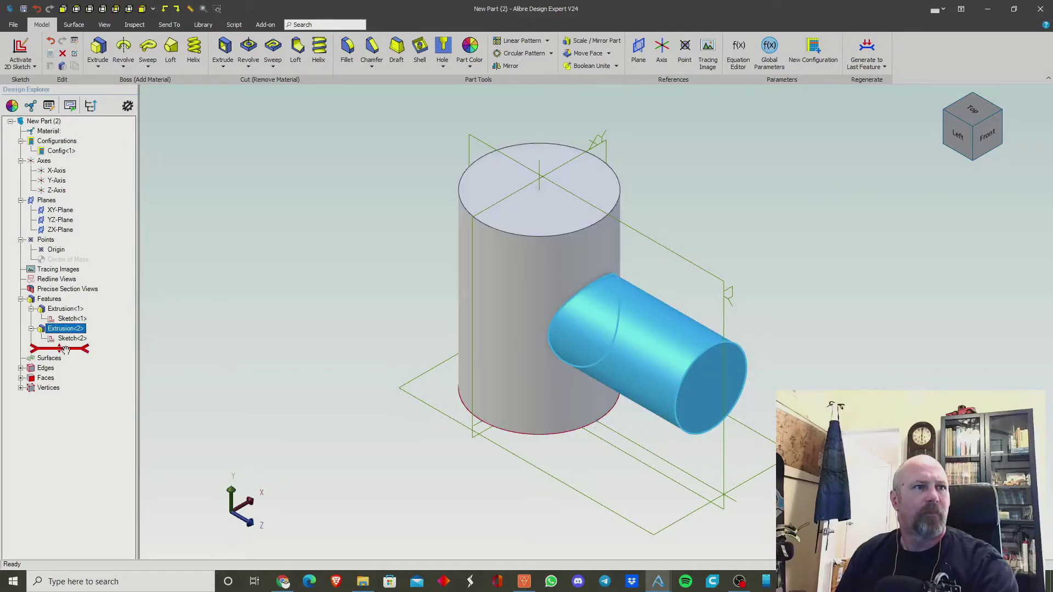
{"action": "left_click", "coordinate": [187, 172]}
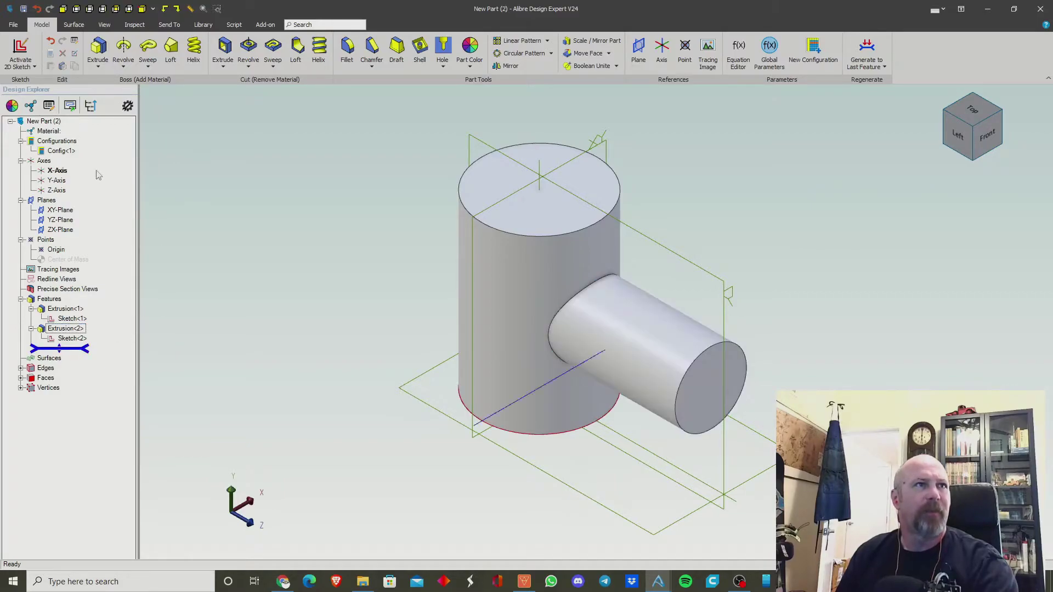
{"action": "left_click_drag", "start_coordinate": [84, 353], "coordinate": [83, 328]}
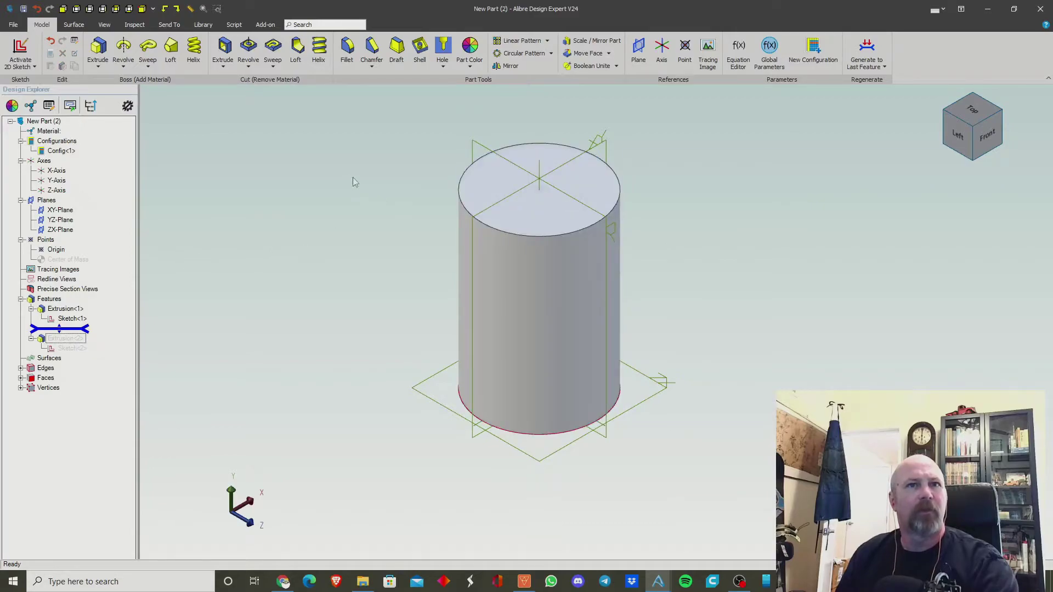
Shell the main cylinder to a 0.2-inch wall, removing its top and bottom faces
{"action": "left_click", "coordinate": [418, 48]}
{"action": "left_click", "coordinate": [527, 185]}
{"action": "right_click_drag", "start_coordinate": [548, 301], "coordinate": [542, 267]}
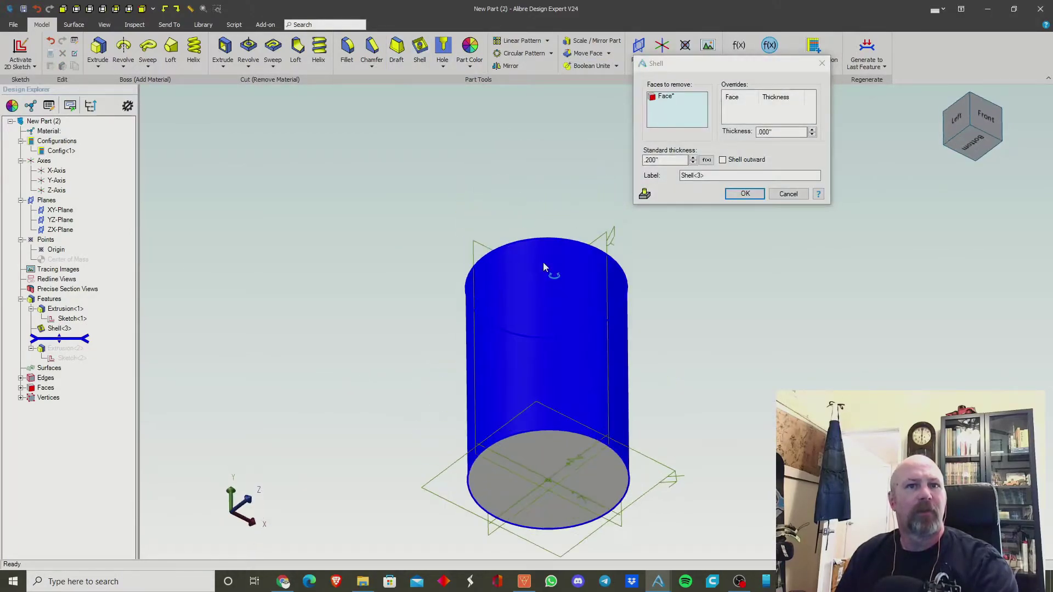
{"action": "left_click", "coordinate": [542, 455]}
{"action": "right_click_drag", "start_coordinate": [531, 310], "coordinate": [512, 296]}
{"action": "left_click", "coordinate": [141, 8]}
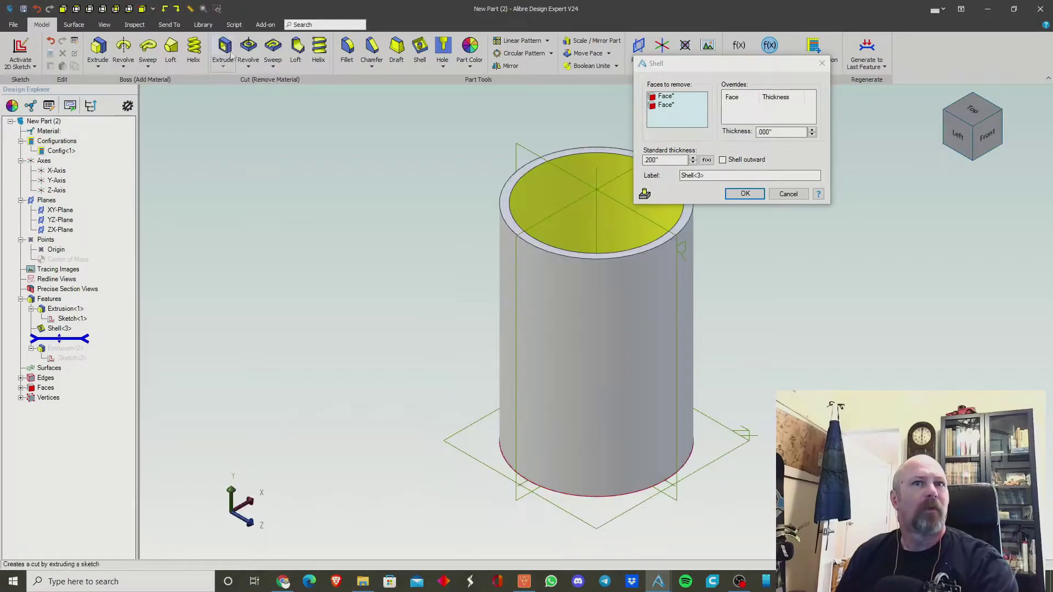
{"action": "left_click", "coordinate": [746, 193]}
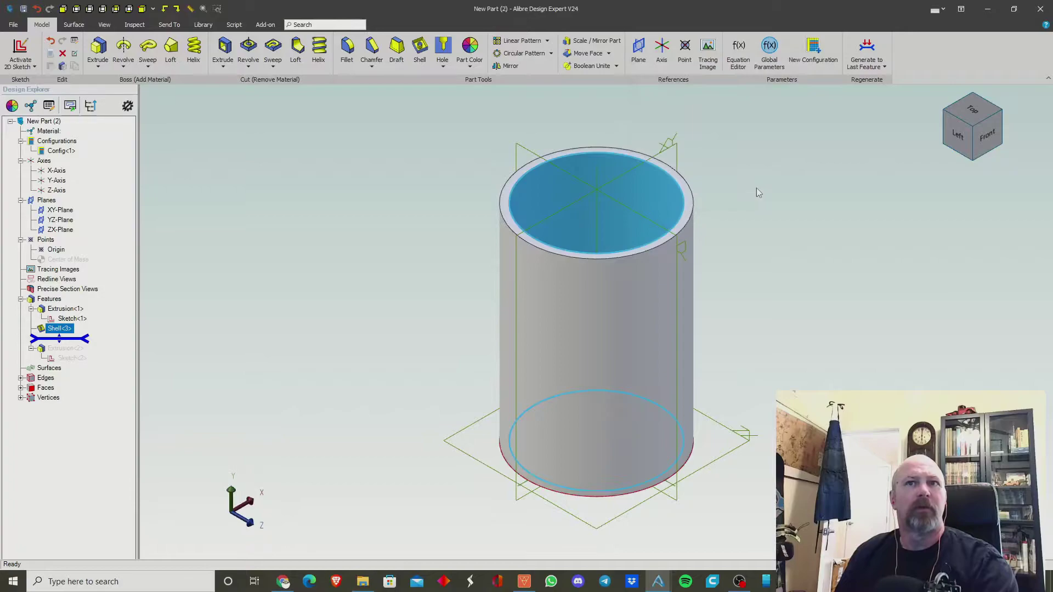
Regenerate the model to its last feature, restoring the side cylinder's extrusion after the shell
{"action": "left_click", "coordinate": [863, 51]}
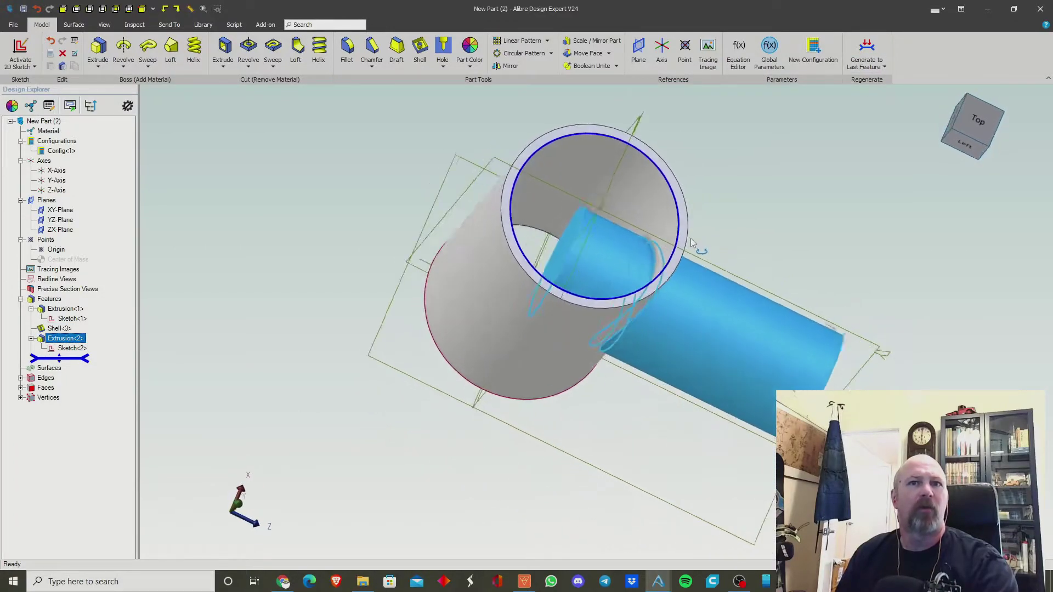
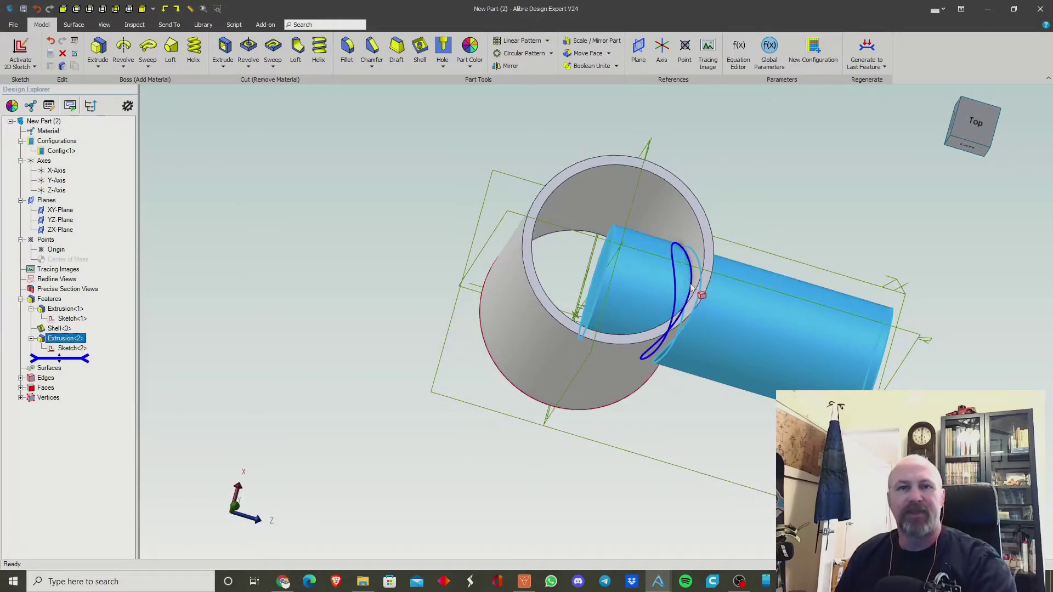
{"action": "middle_click_drag", "start_coordinate": [699, 296], "coordinate": [560, 337]}
{"action": "left_click", "coordinate": [643, 166]}
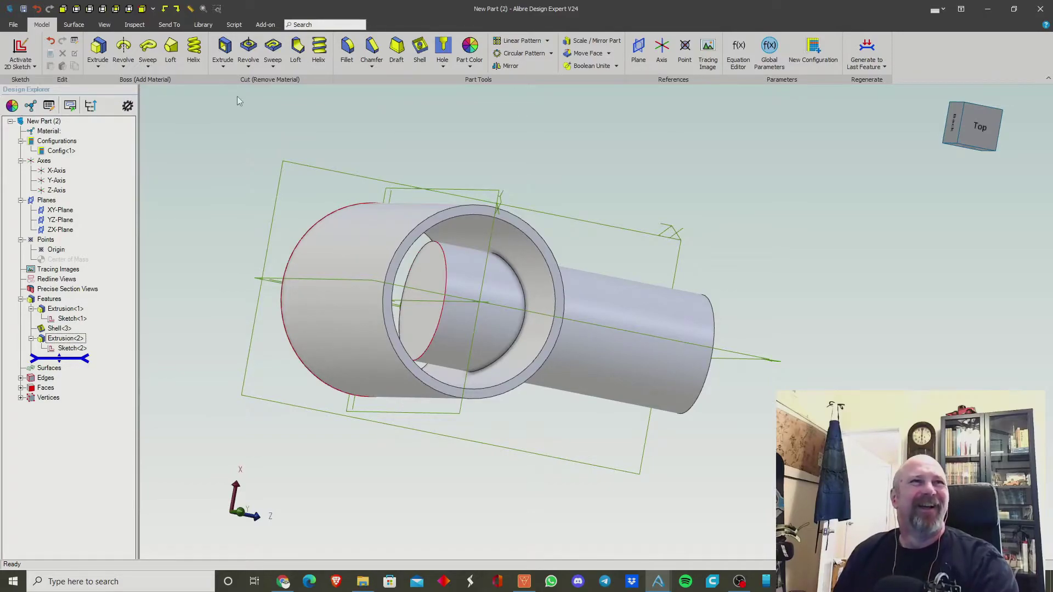
{"action": "left_click", "coordinate": [226, 68]}
{"action": "key", "text": "Escape"}
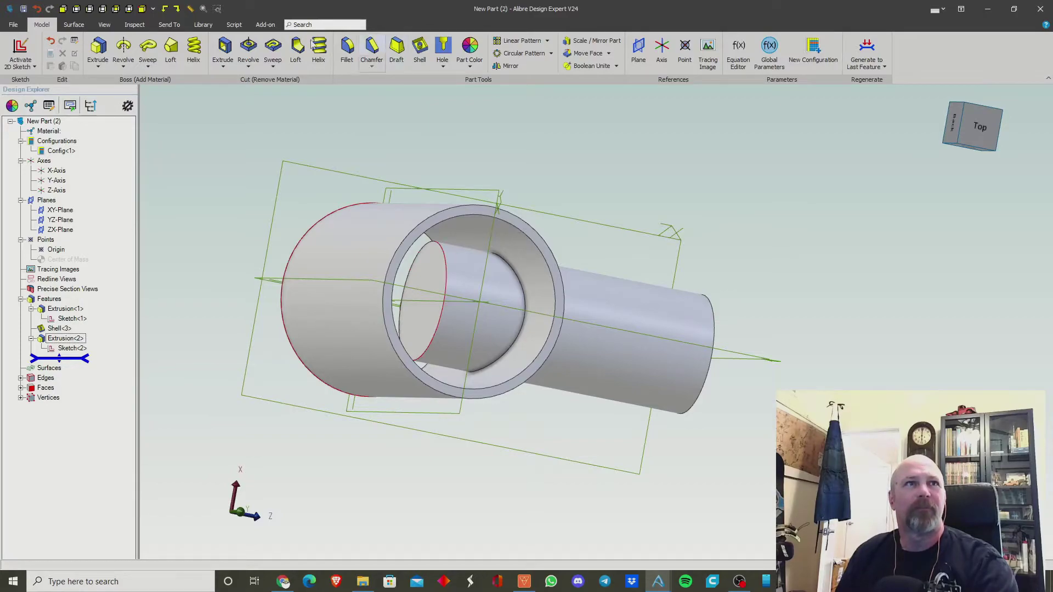
{"action": "left_click", "coordinate": [142, 8]}
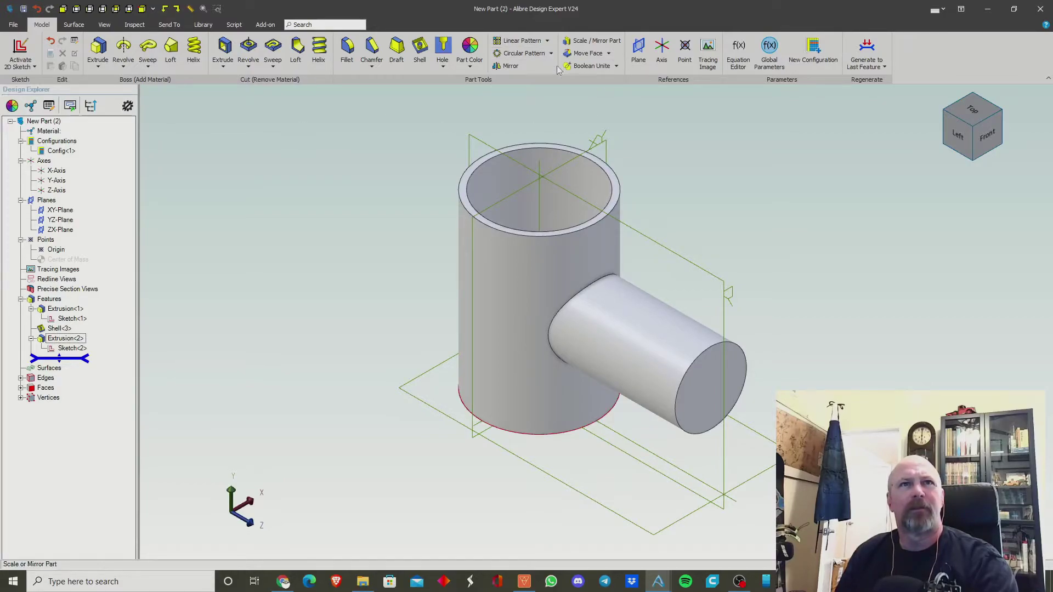
{"action": "left_click", "coordinate": [608, 54]}
{"action": "left_click", "coordinate": [709, 130]}
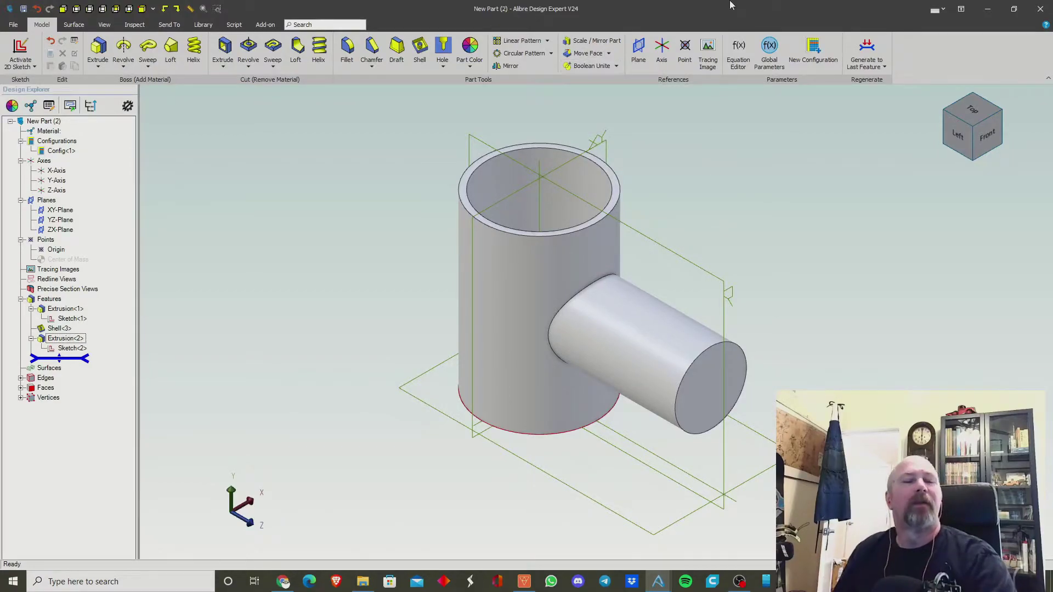
Remove the side cylinder's curved face protruding inside the hollow main cylinder, using Remove Face with manual face selection
{"action": "middle_click_drag", "start_coordinate": [556, 242], "coordinate": [592, 315]}
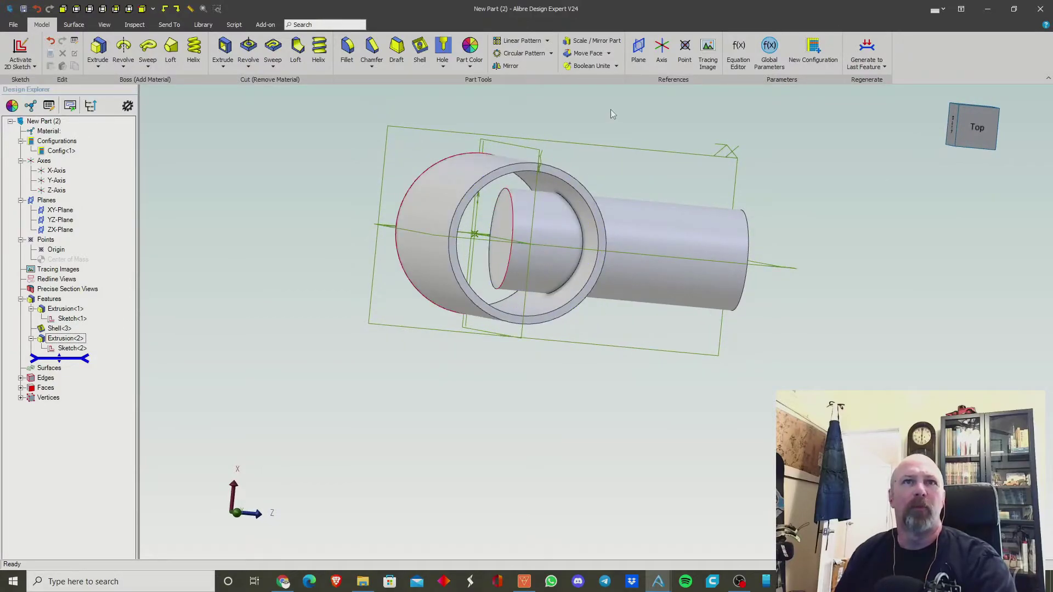
{"action": "left_click", "coordinate": [609, 53]}
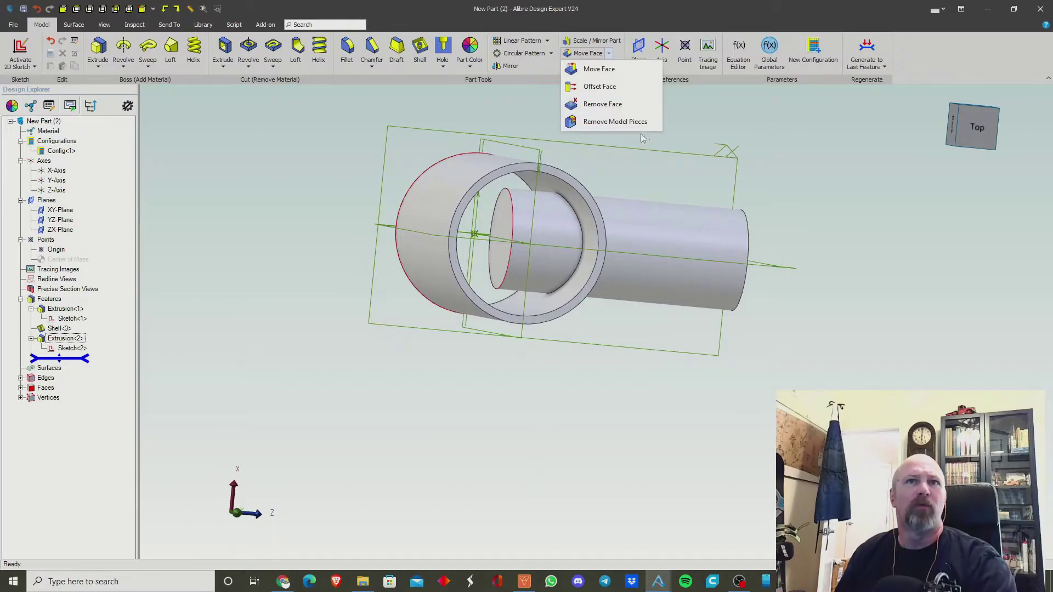
{"action": "left_click", "coordinate": [598, 104]}
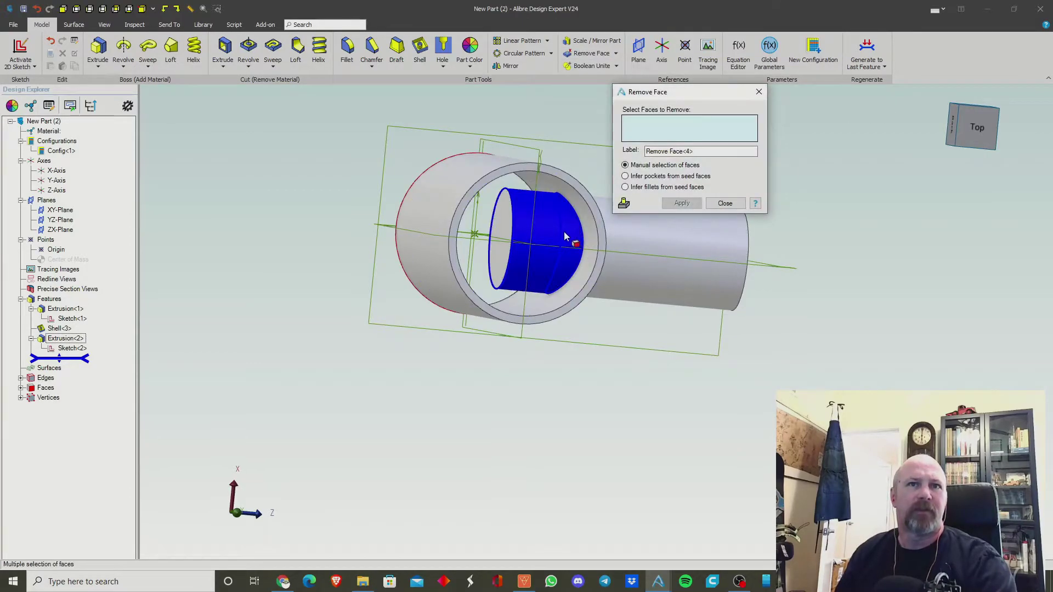
{"action": "left_click", "coordinate": [521, 237]}
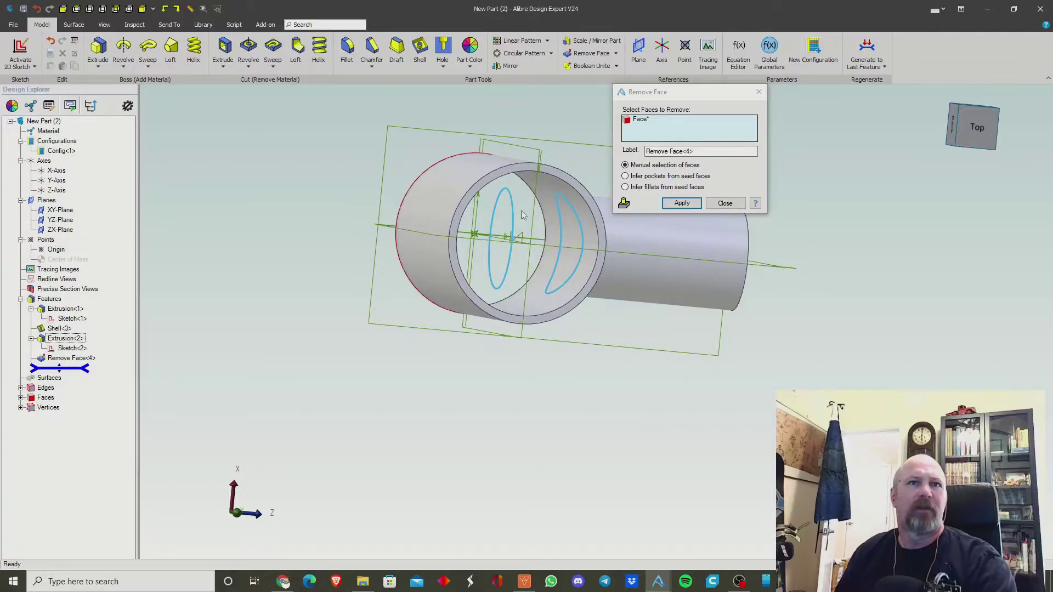
{"action": "left_click", "coordinate": [681, 203]}
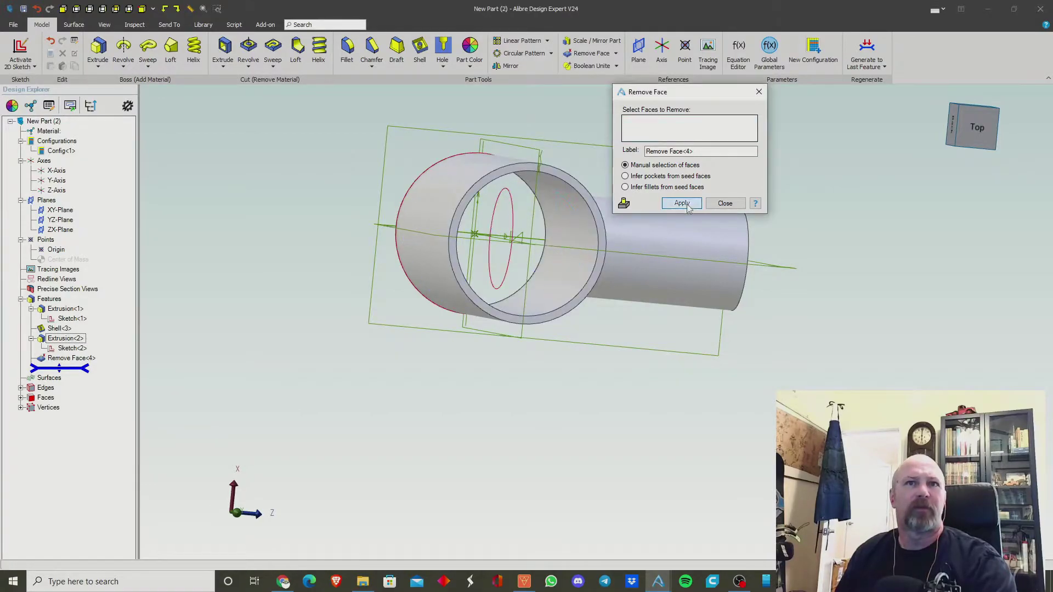
{"action": "middle_click_drag", "start_coordinate": [831, 197], "coordinate": [800, 206]}
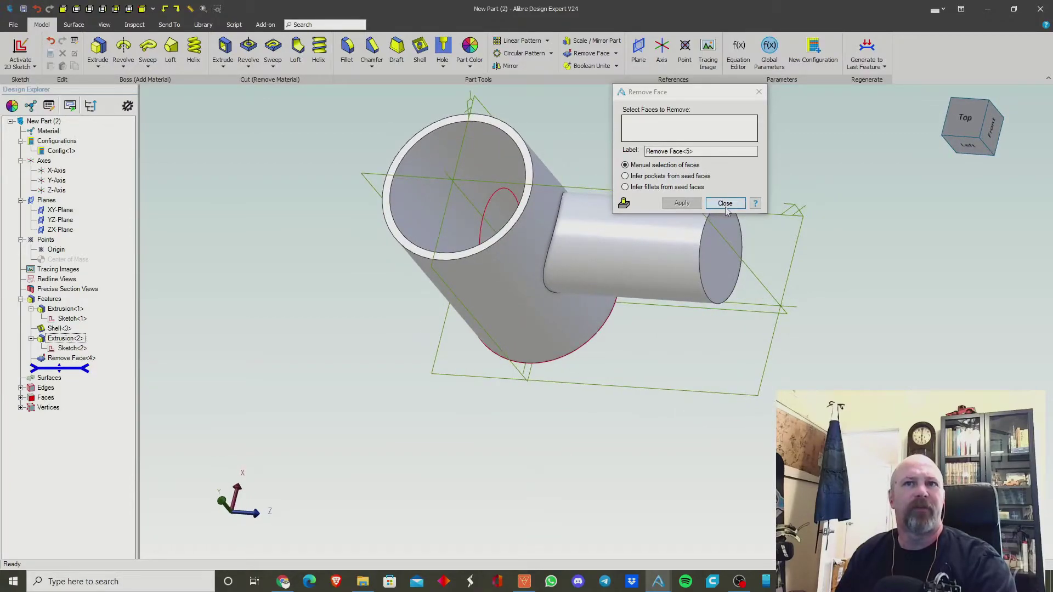
{"action": "left_click", "coordinate": [725, 204]}
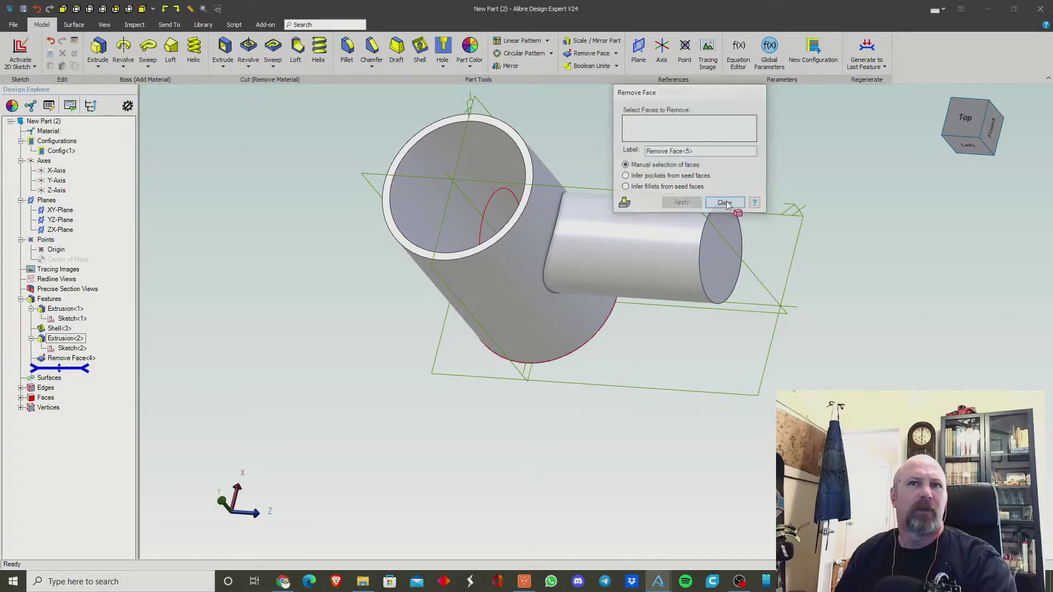
Fillet the outer edge where the side cylinder meets the main cylinder with a constant 0.5-inch radius
{"action": "left_click", "coordinate": [344, 46]}
{"action": "left_click", "coordinate": [553, 257]}
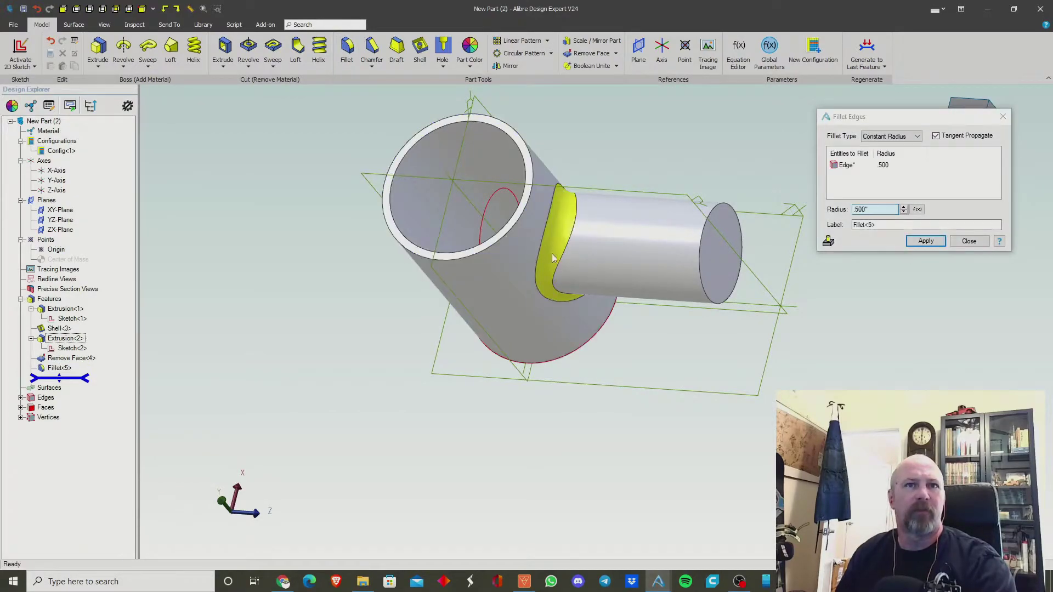
{"action": "left_click", "coordinate": [926, 241]}
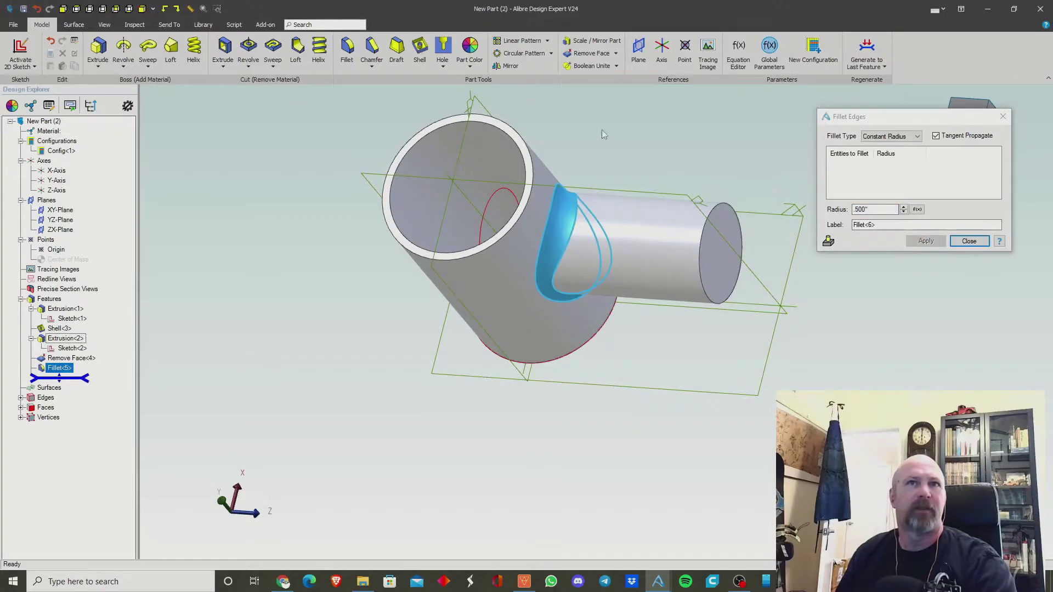
{"action": "left_click", "coordinate": [968, 242]}
Shell the side cylinder to a 0.2-inch wall, removing its outer end face and its face inside the main cylinder
{"action": "left_click", "coordinate": [418, 49]}
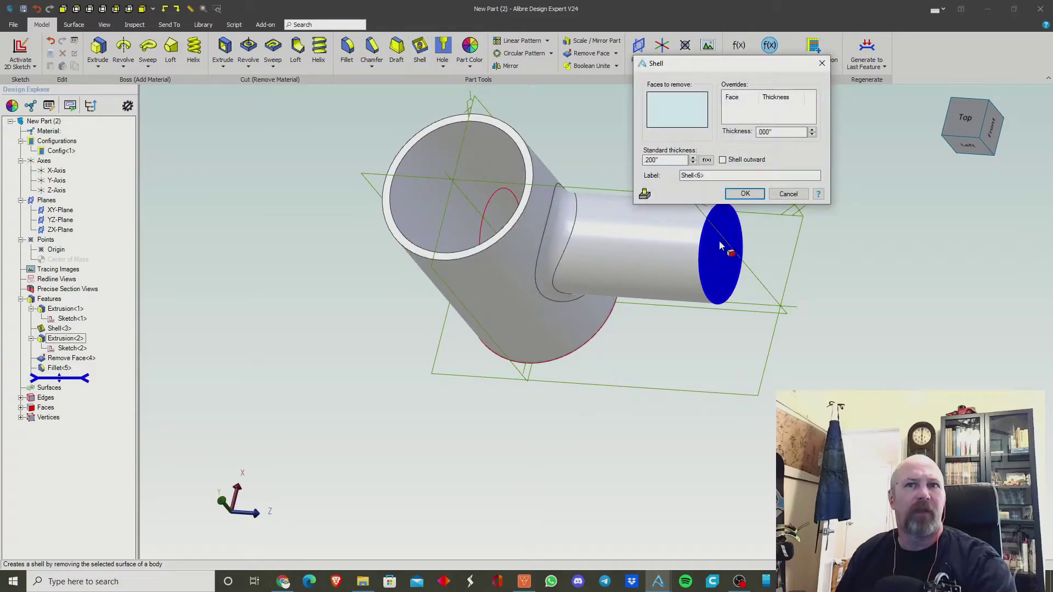
{"action": "left_click", "coordinate": [713, 246]}
{"action": "right_click_drag", "start_coordinate": [847, 300], "coordinate": [817, 308]}
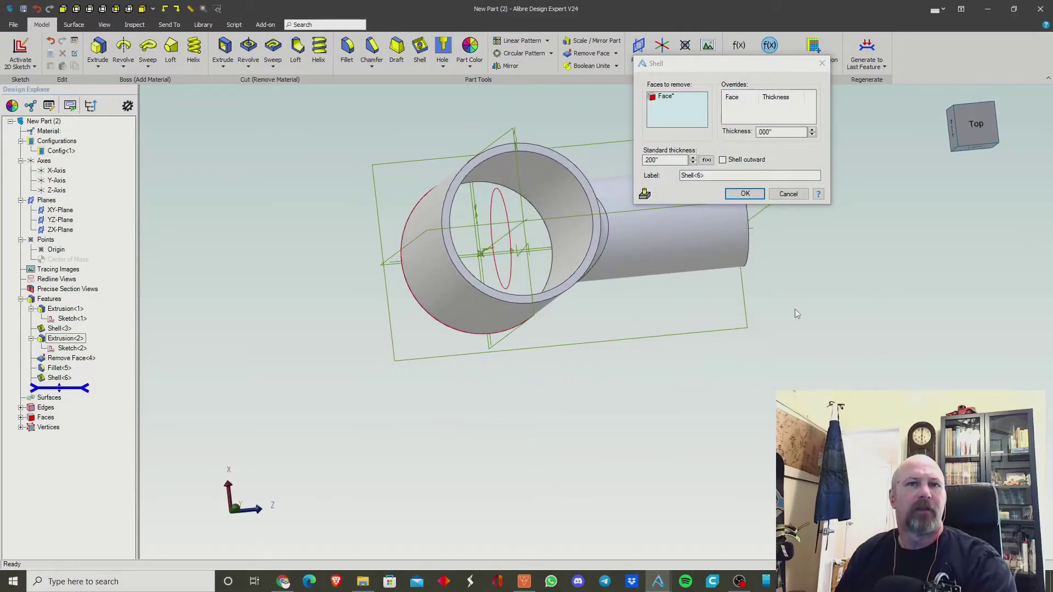
{"action": "left_click", "coordinate": [570, 237]}
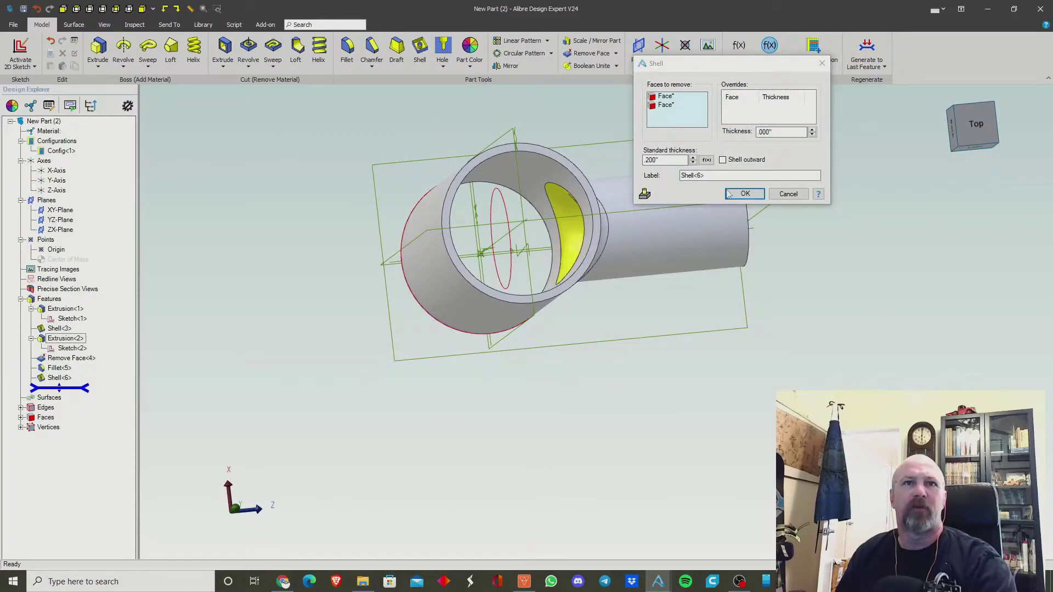
{"action": "left_click", "coordinate": [745, 194]}
{"action": "right_click_drag", "start_coordinate": [799, 274], "coordinate": [774, 223]}
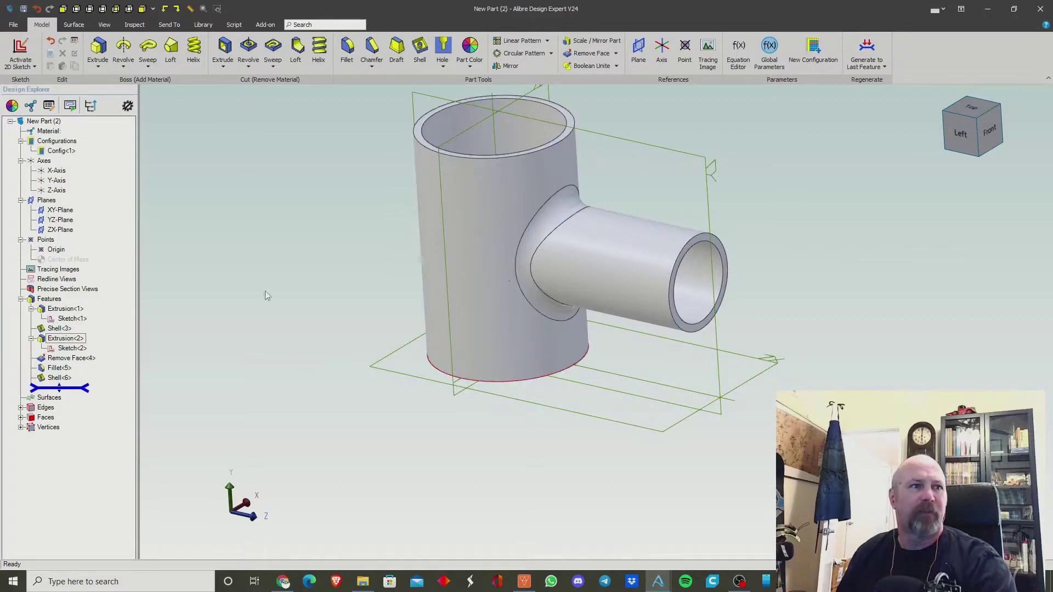
Delete the side cylinder's shell, the junction fillet and the face removal feature
{"action": "right_click", "coordinate": [61, 377]}
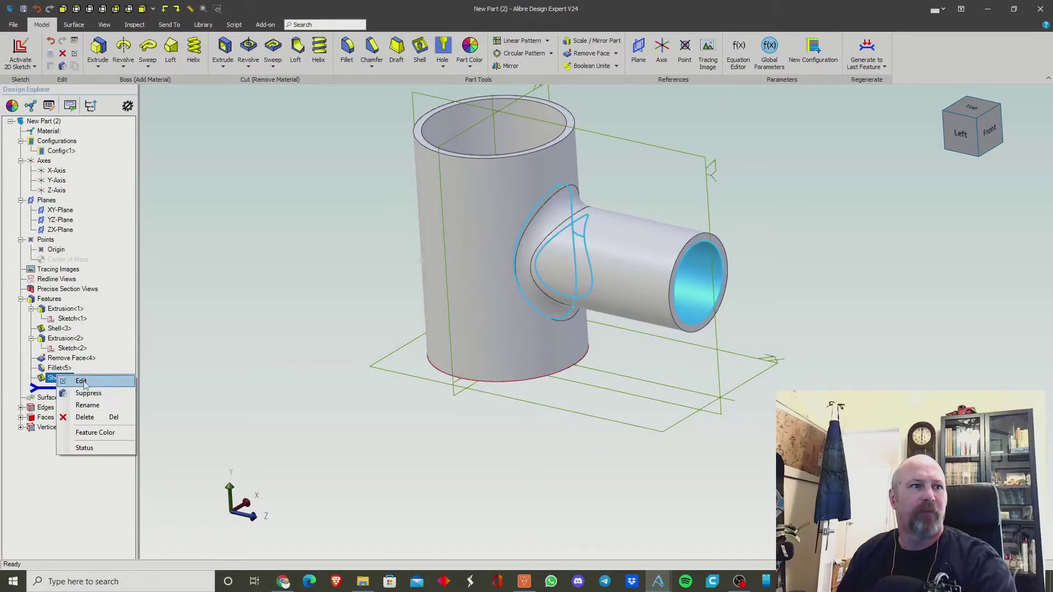
{"action": "left_click", "coordinate": [88, 417]}
{"action": "right_click", "coordinate": [63, 370]}
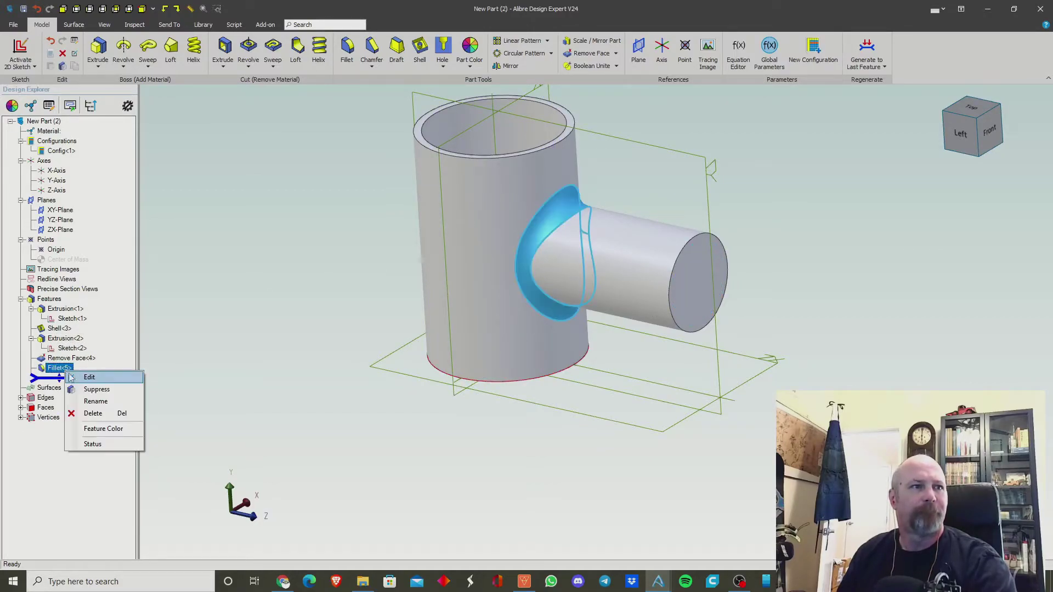
{"action": "left_click", "coordinate": [94, 413]}
{"action": "right_click", "coordinate": [63, 359]}
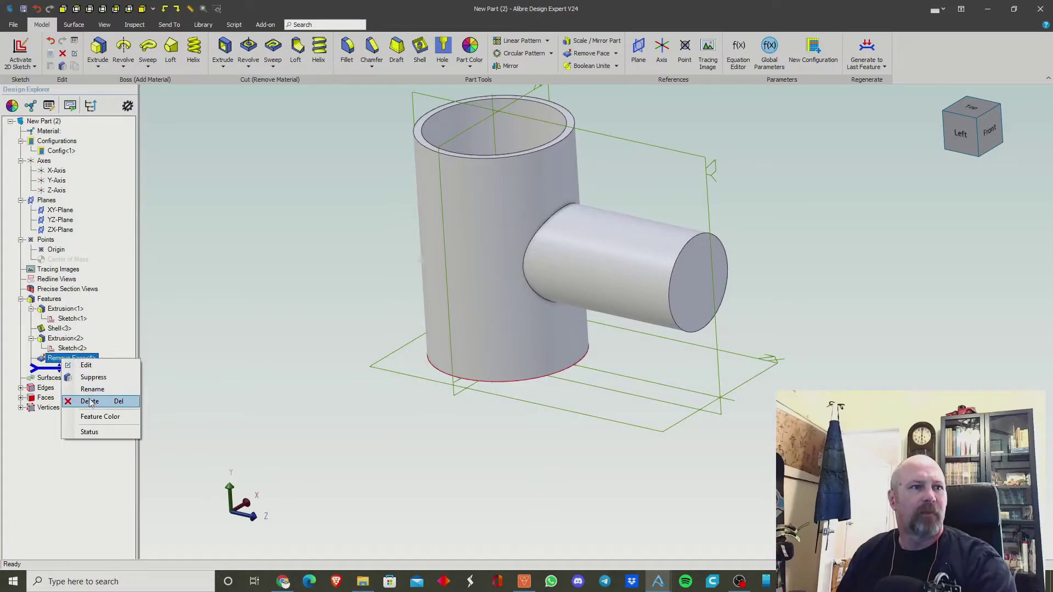
{"action": "left_click", "coordinate": [93, 404]}
Delete the side cylinder's extrusion with its sketch and the main cylinder's shell, keeping only the solid main cylinder
{"action": "right_click", "coordinate": [65, 338]}
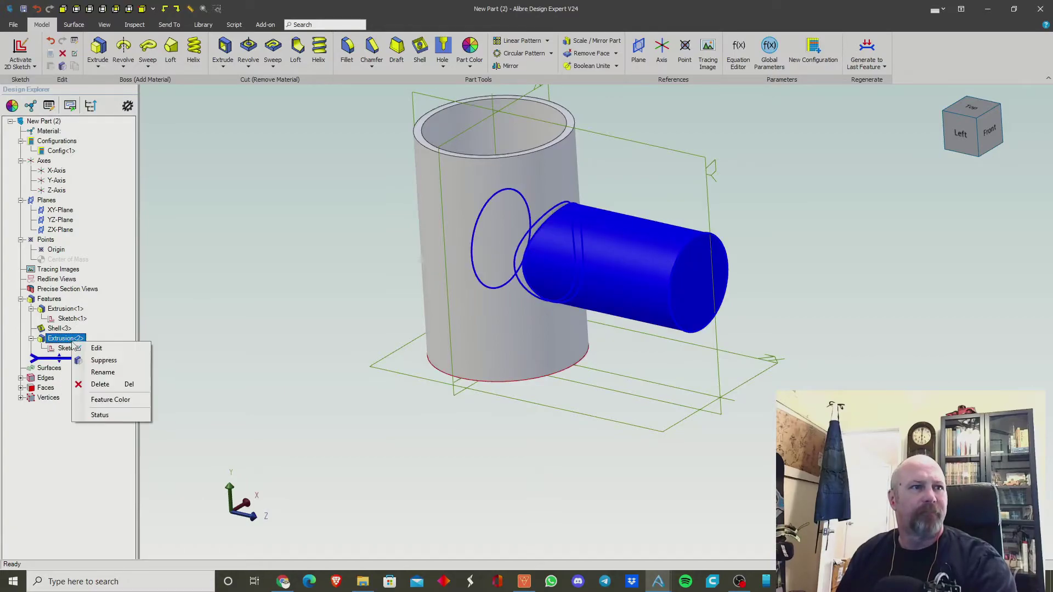
{"action": "left_click", "coordinate": [96, 383]}
{"action": "right_click", "coordinate": [67, 329]}
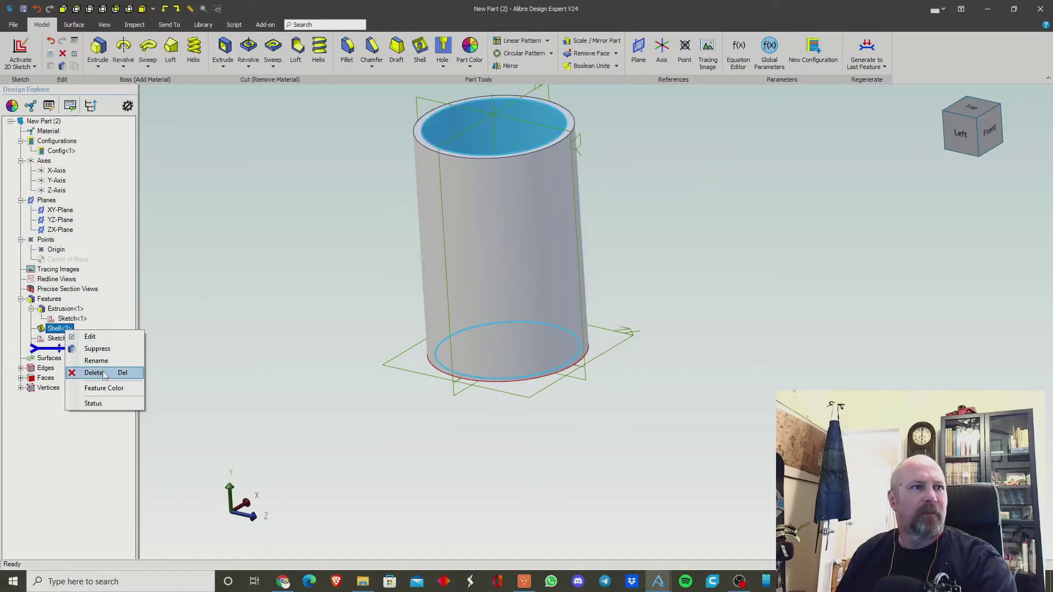
{"action": "left_click", "coordinate": [94, 373]}
{"action": "right_click", "coordinate": [62, 328]}
{"action": "left_click", "coordinate": [96, 372]}
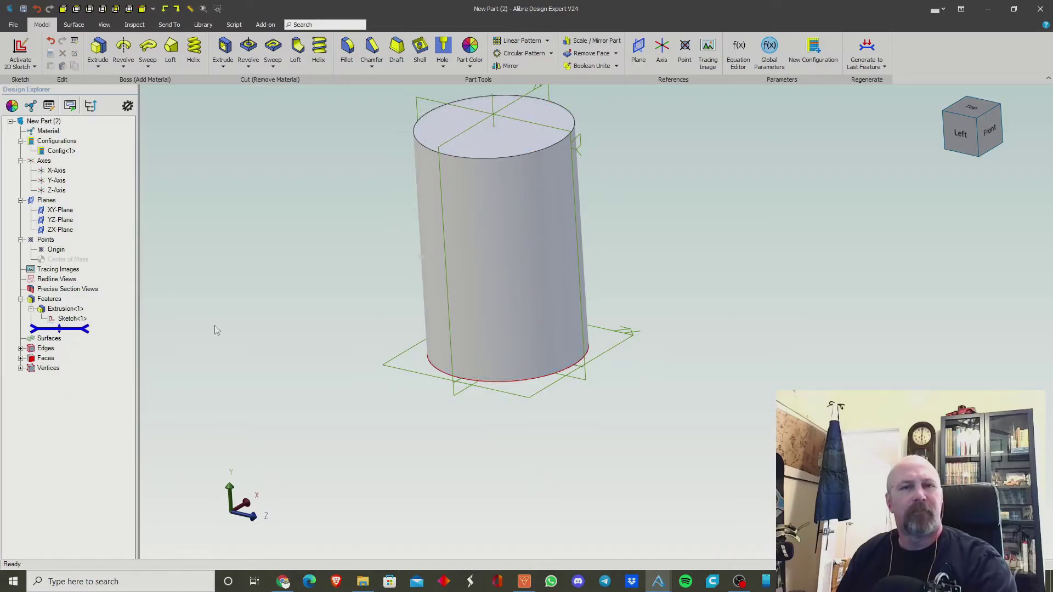
Shell the main cylinder to a 0.125-inch wall, removing its top face
{"action": "left_click", "coordinate": [141, 9]}
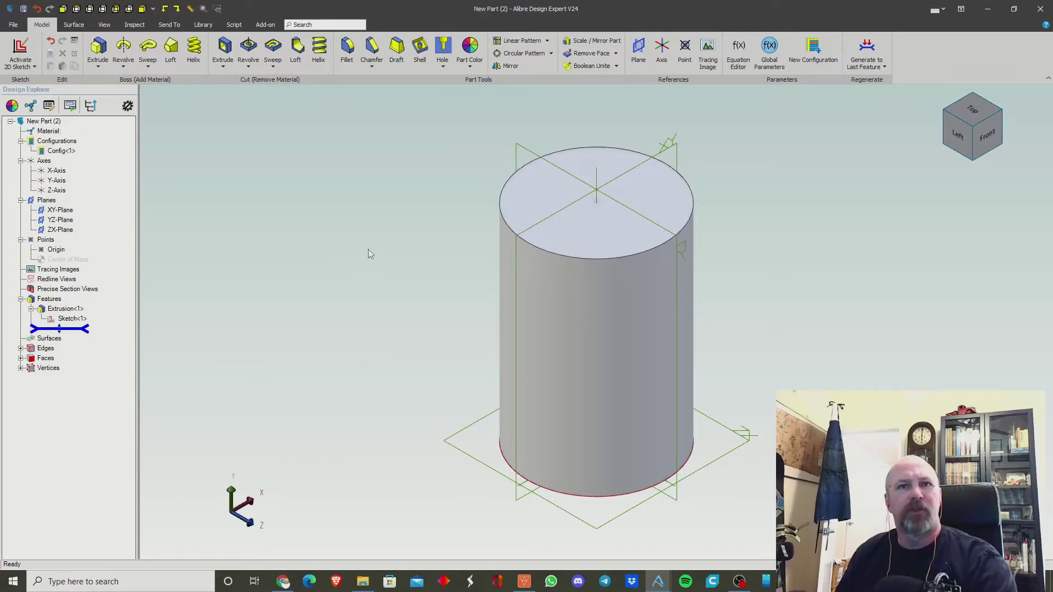
{"action": "middle_click_drag", "start_coordinate": [415, 244], "coordinate": [348, 192]}
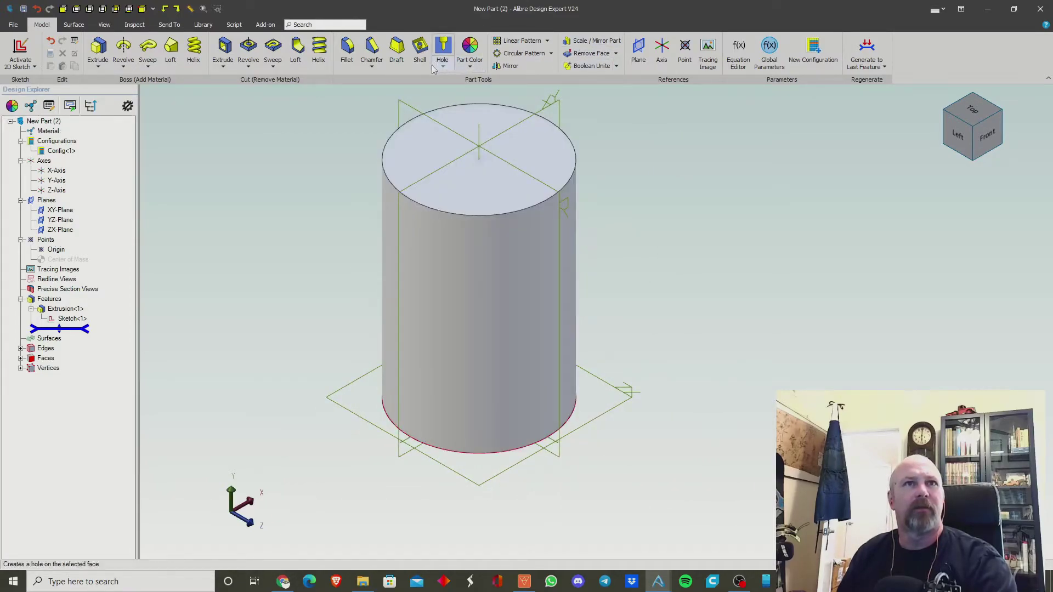
{"action": "left_click", "coordinate": [416, 55]}
{"action": "left_click", "coordinate": [459, 160]}
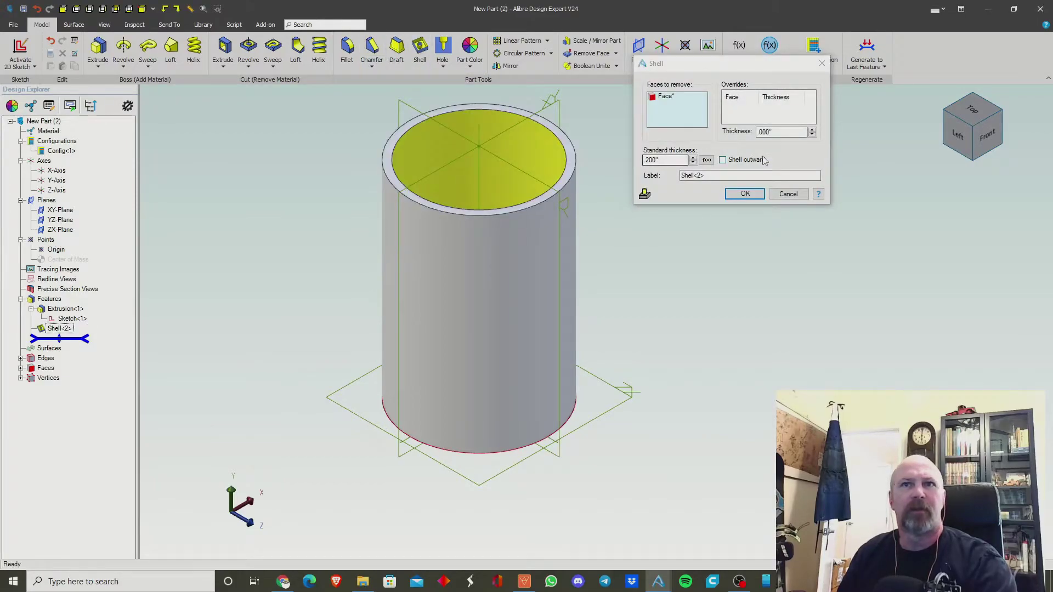
{"action": "double_click", "coordinate": [664, 160]}
{"action": "type", "text": ".125"}
{"action": "key", "text": "Return"}
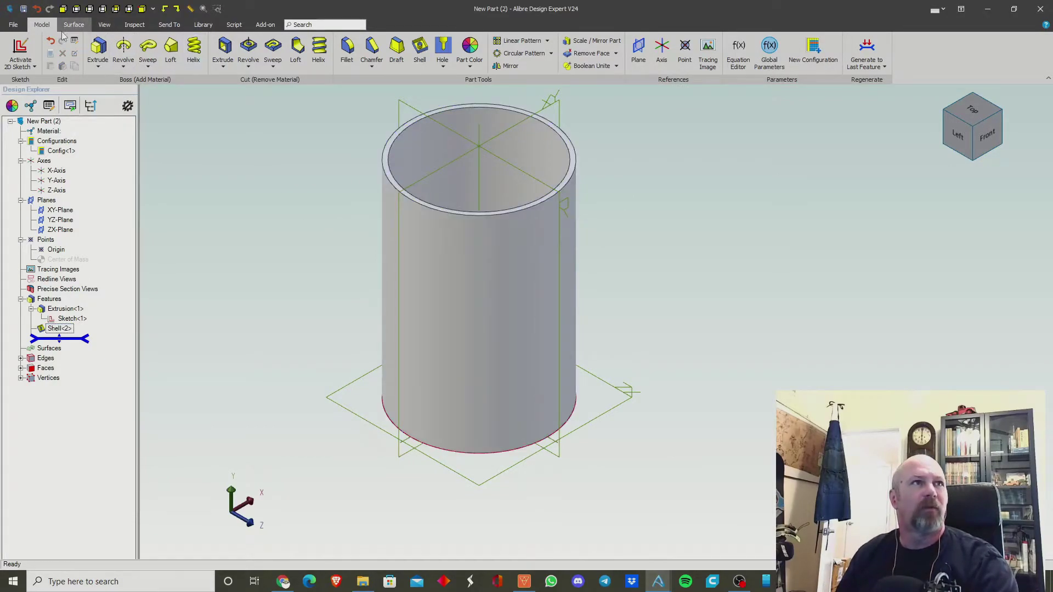
Insert a reference plane offset 2.5 inches from the ZX-Plane, crossing the main cylinder
{"action": "middle_click_drag", "start_coordinate": [284, 188], "coordinate": [301, 201]}
{"action": "mouse_move", "coordinate": [501, 238]}
{"action": "right_mouse_down"}
{"action": "mouse_move", "coordinate": [517, 235]}
{"action": "mouse_move", "coordinate": [513, 256]}
{"action": "mouse_move", "coordinate": [512, 238]}
{"action": "right_mouse_up"}
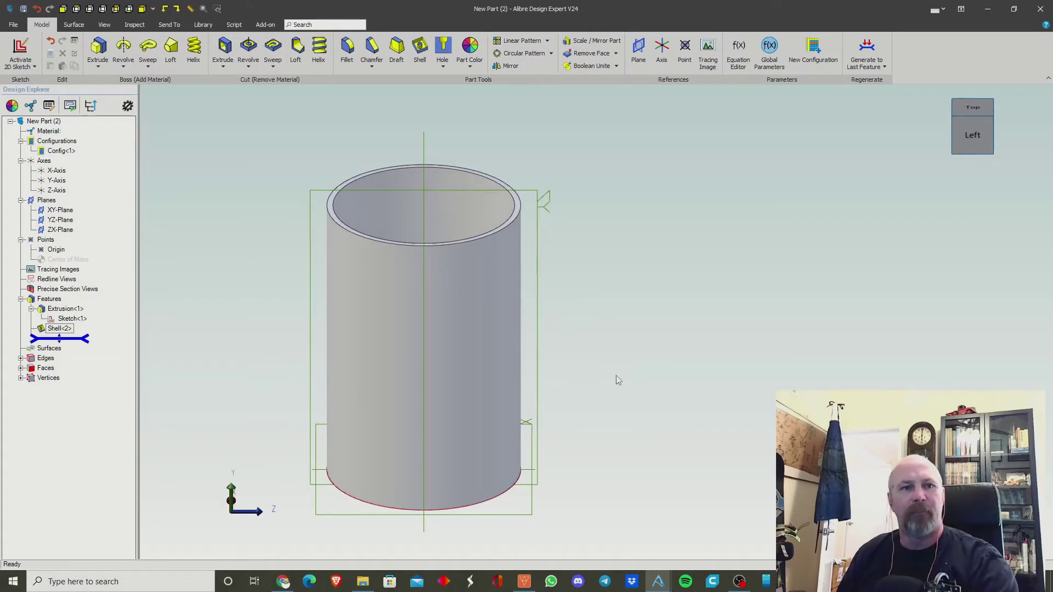
{"action": "right_click", "coordinate": [526, 522]}
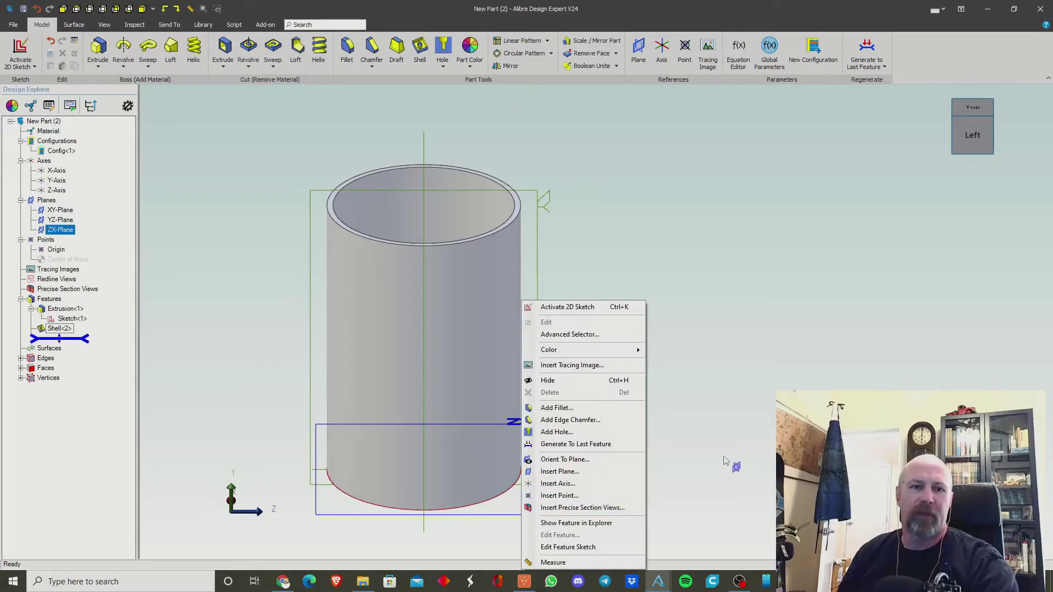
{"action": "left_click", "coordinate": [592, 475]}
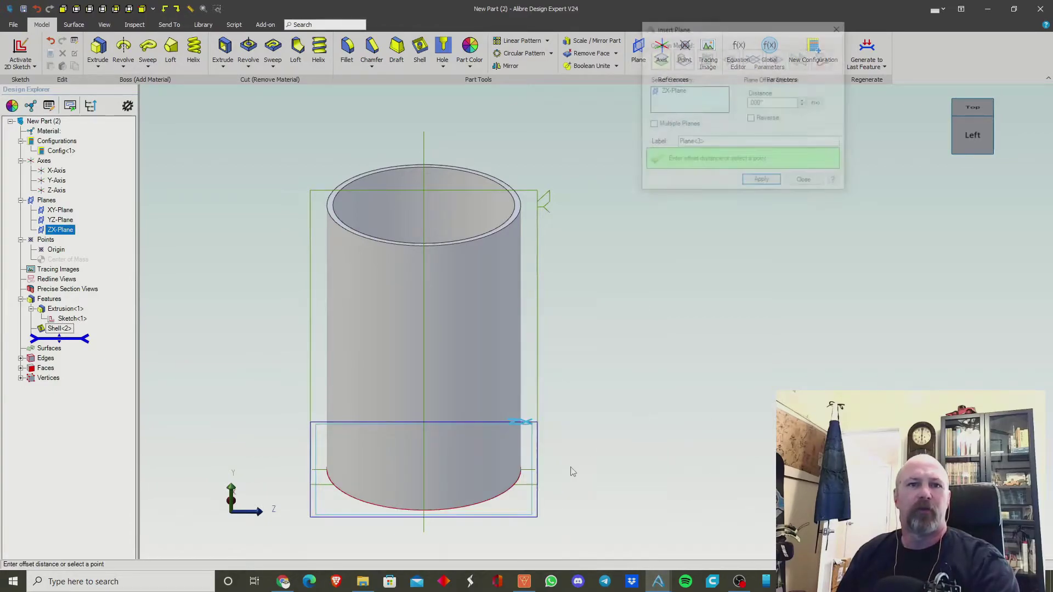
{"action": "double_click", "coordinate": [757, 103]}
{"action": "type", "text": "2"}
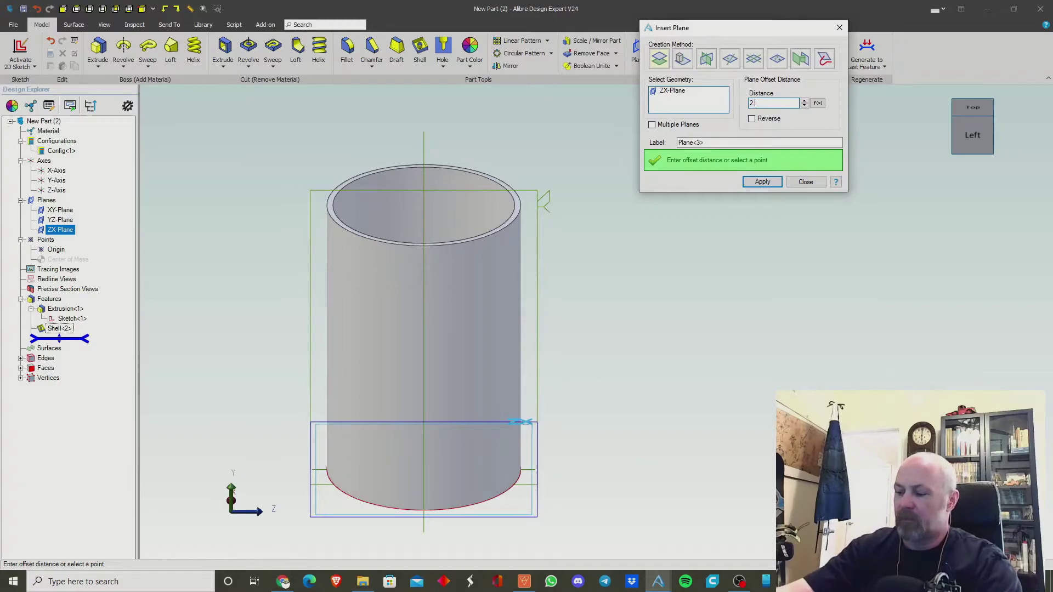
{"action": "type", "text": ".5"}
{"action": "key", "text": "Tab"}
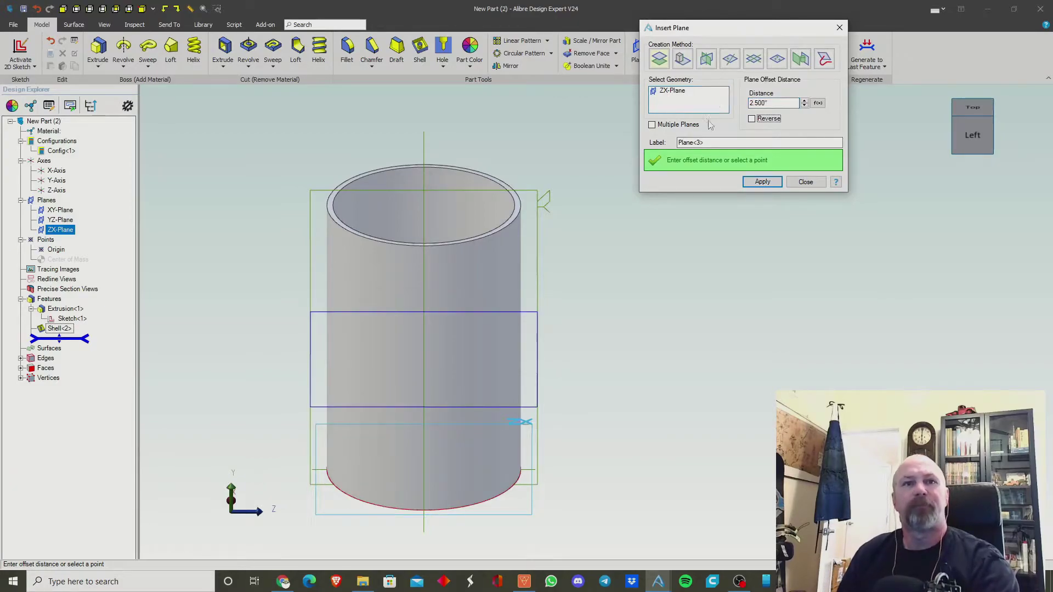
{"action": "left_click", "coordinate": [756, 185]}
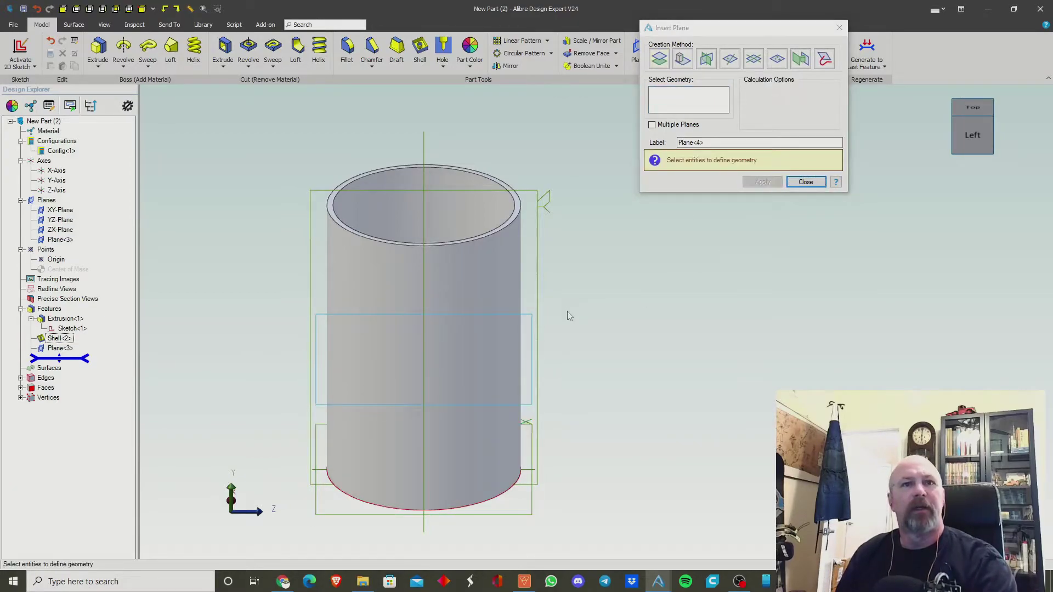
{"action": "left_click", "coordinate": [806, 181]}
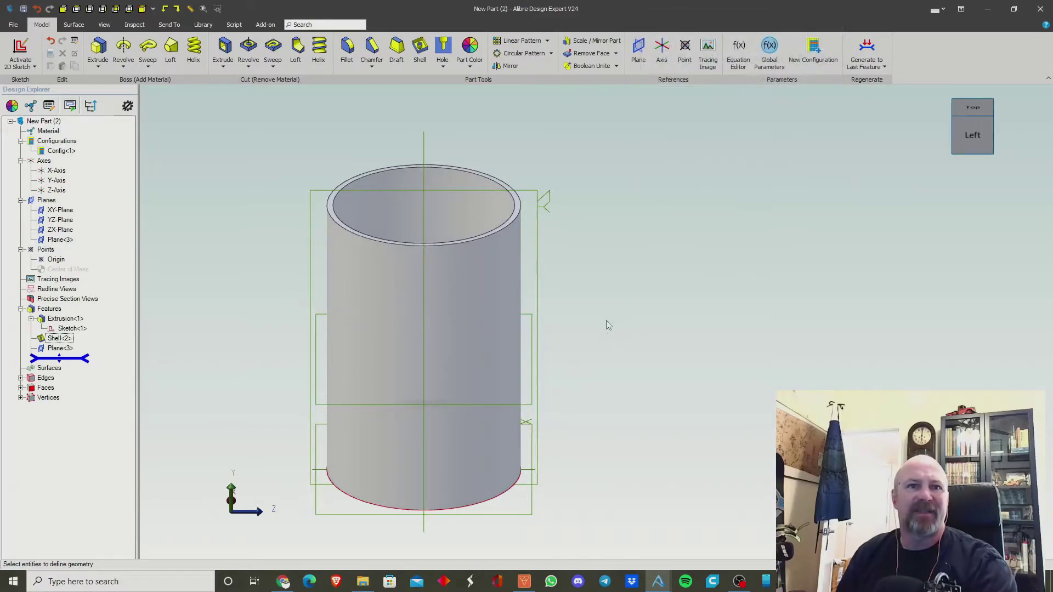
Insert an axis at the intersection of the new offset plane and the XY-Plane
{"action": "right_click", "coordinate": [532, 404]}
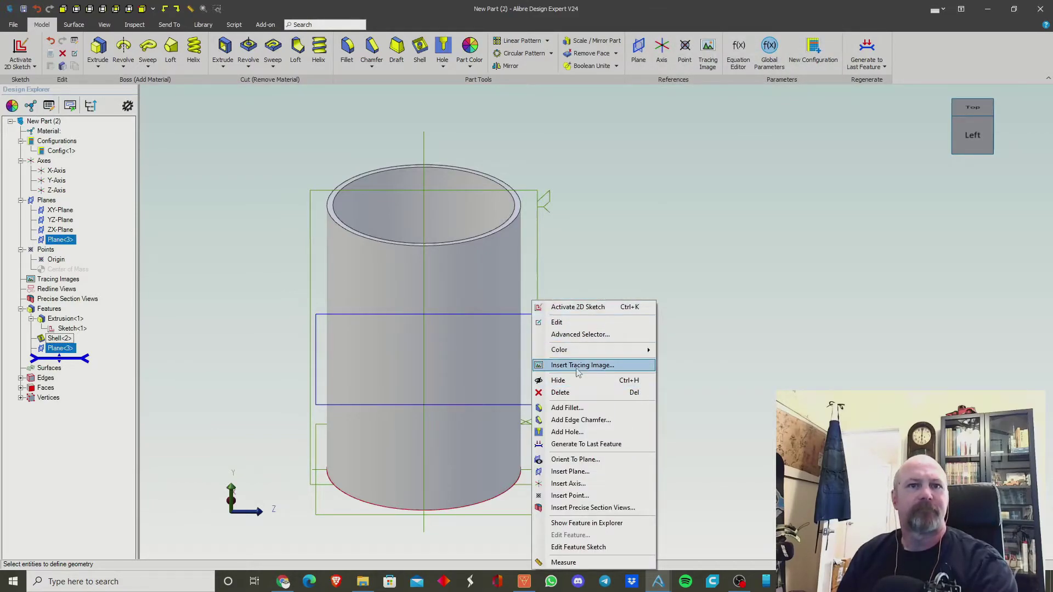
{"action": "left_click", "coordinate": [567, 483]}
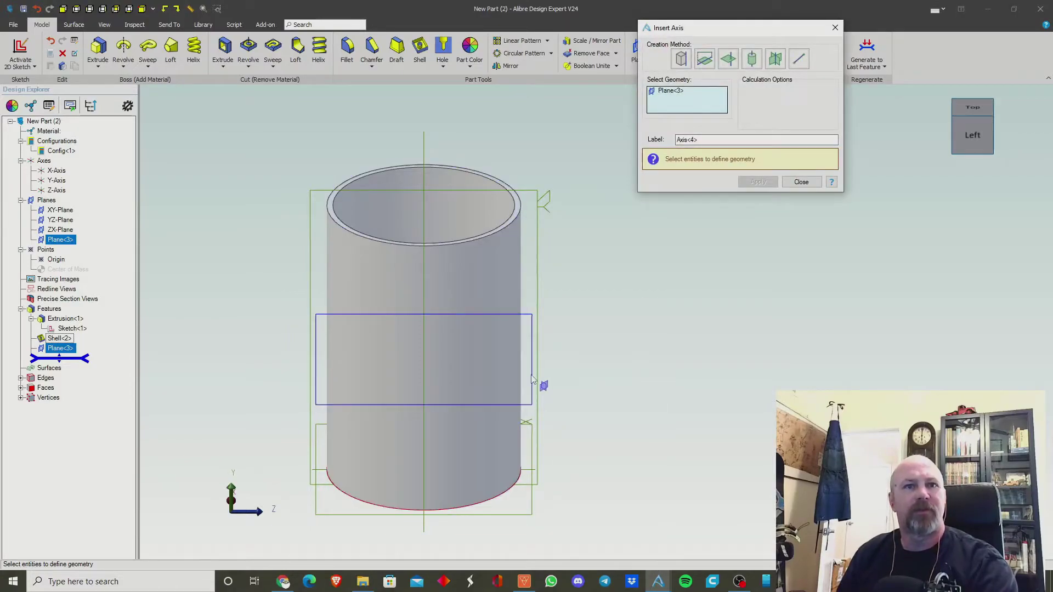
{"action": "left_click", "coordinate": [424, 146]}
{"action": "middle_click_drag", "start_coordinate": [544, 326], "coordinate": [519, 324]}
{"action": "left_click", "coordinate": [758, 181]}
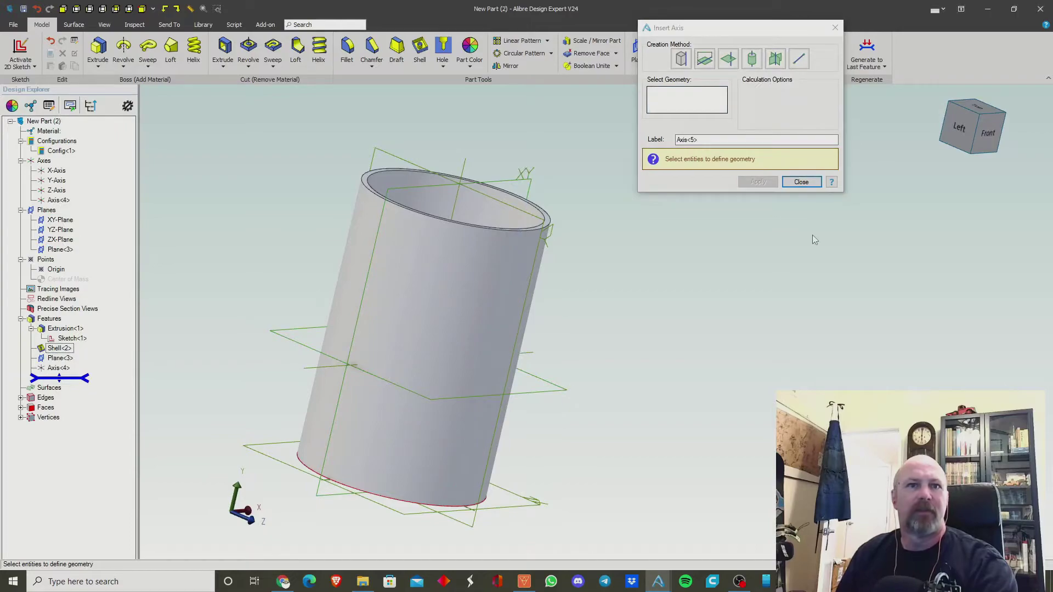
{"action": "left_click", "coordinate": [801, 181]}
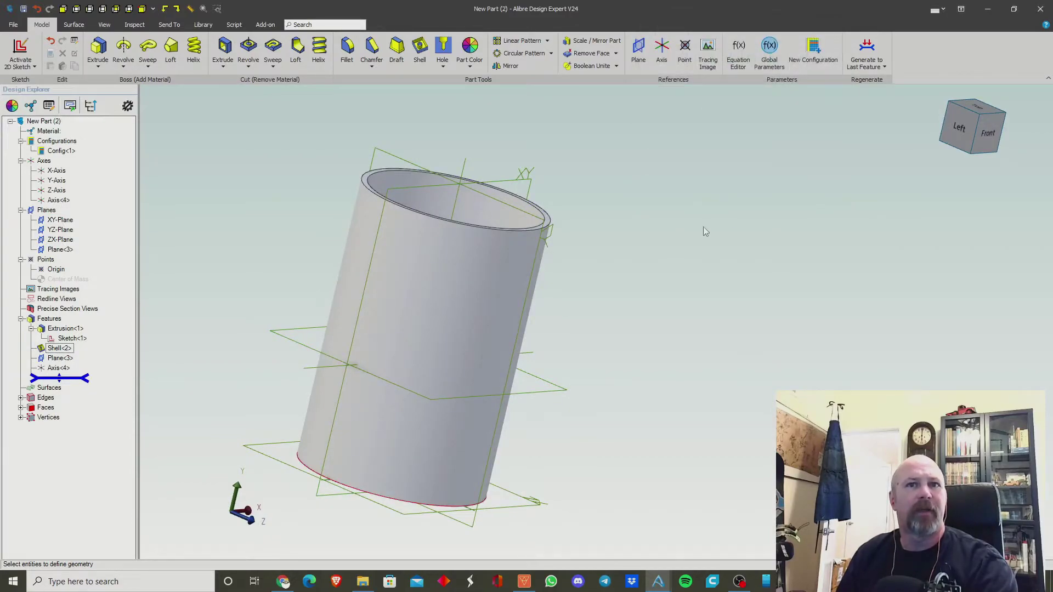
Insert a reference plane through the new axis, angled 45 degrees from the 2.5-inch offset plane
{"action": "right_click", "coordinate": [689, 232]}
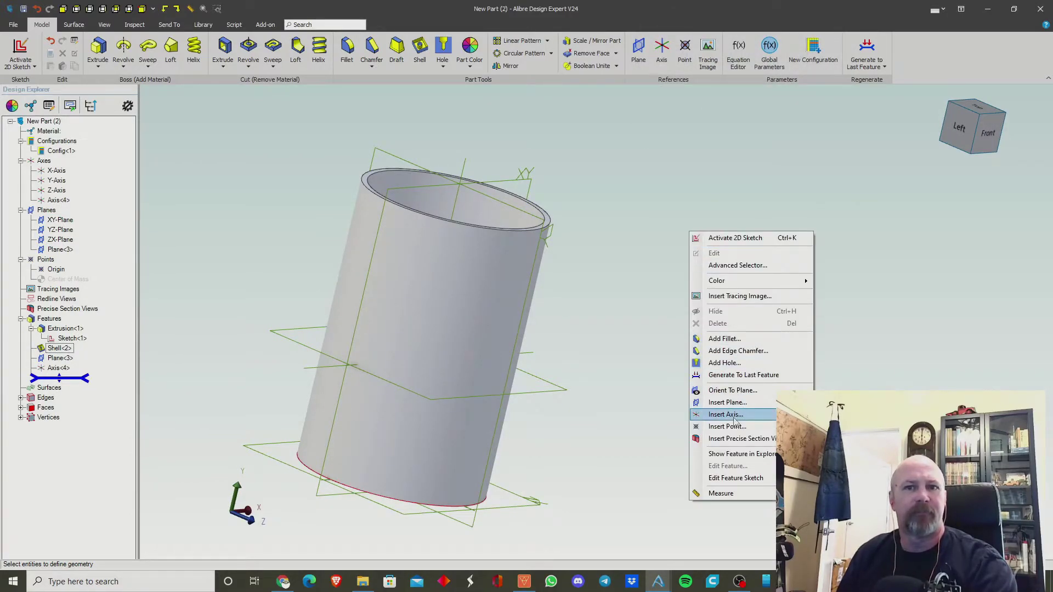
{"action": "left_click", "coordinate": [727, 402]}
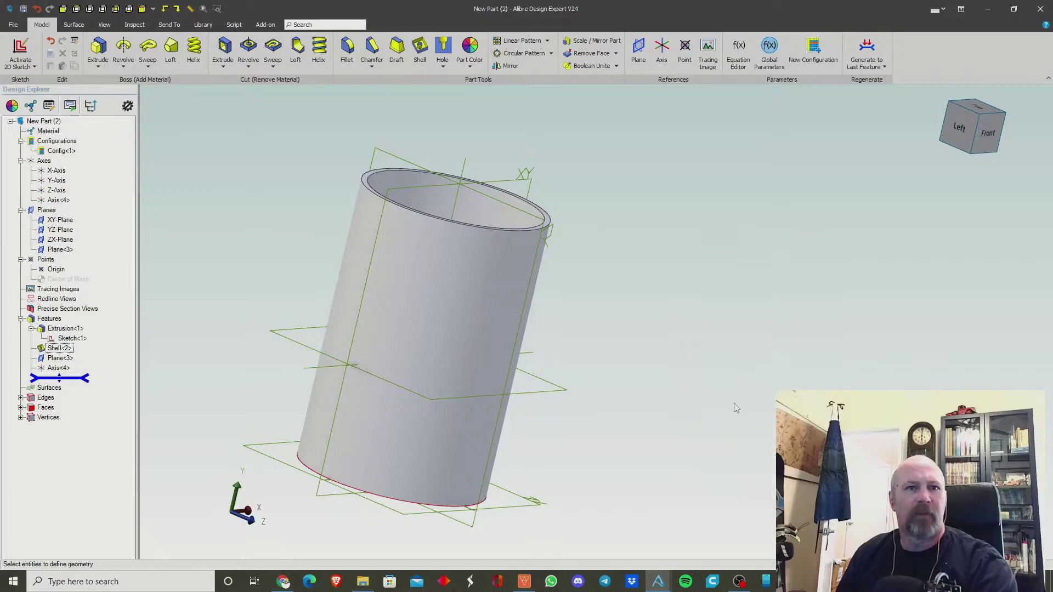
{"action": "left_click", "coordinate": [525, 400]}
{"action": "left_click", "coordinate": [533, 363]}
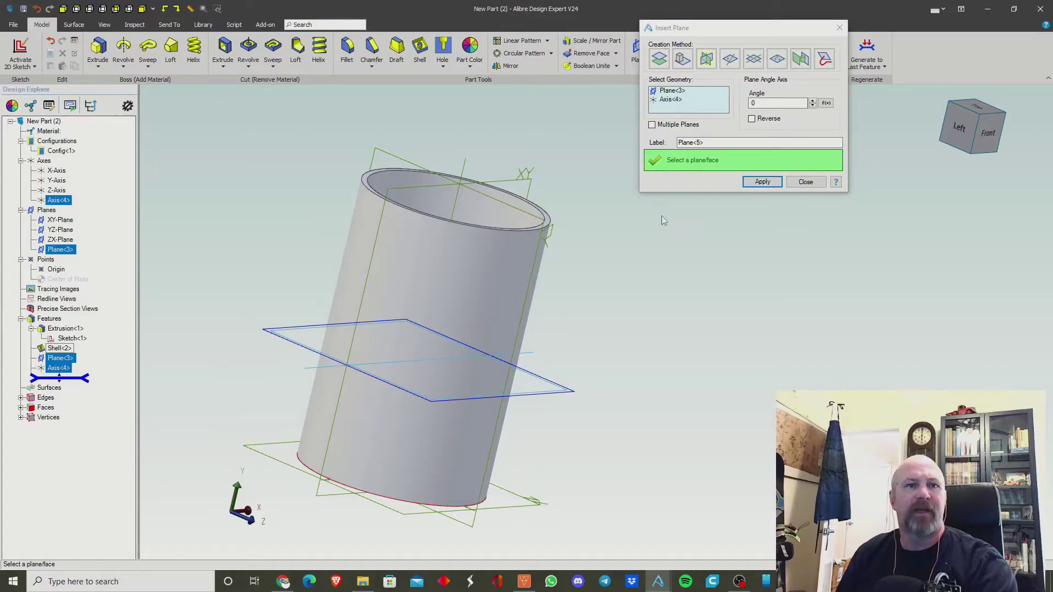
{"action": "left_click", "coordinate": [744, 103]}
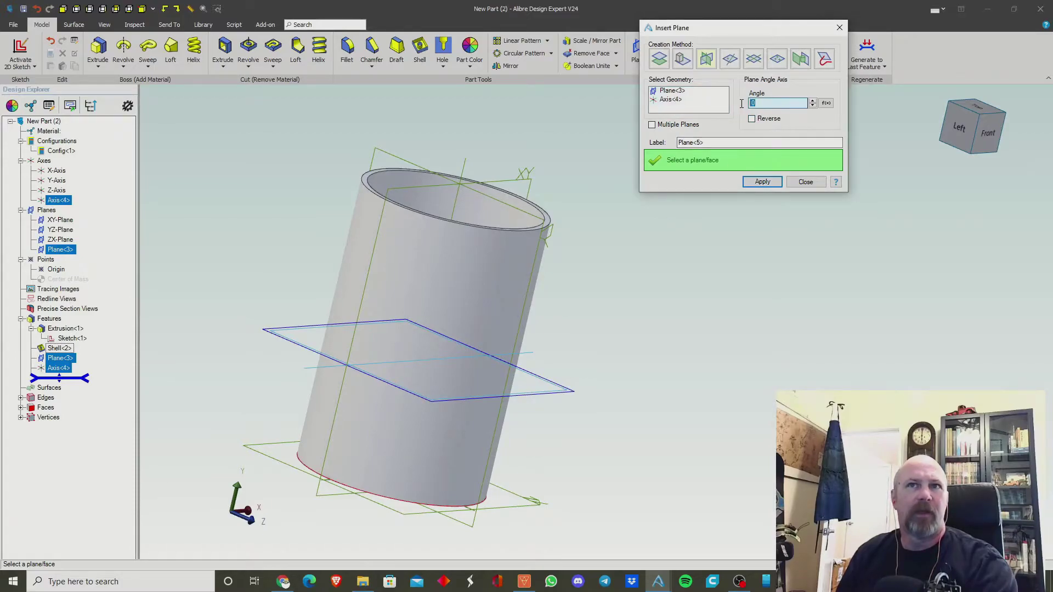
{"action": "type", "text": "45"}
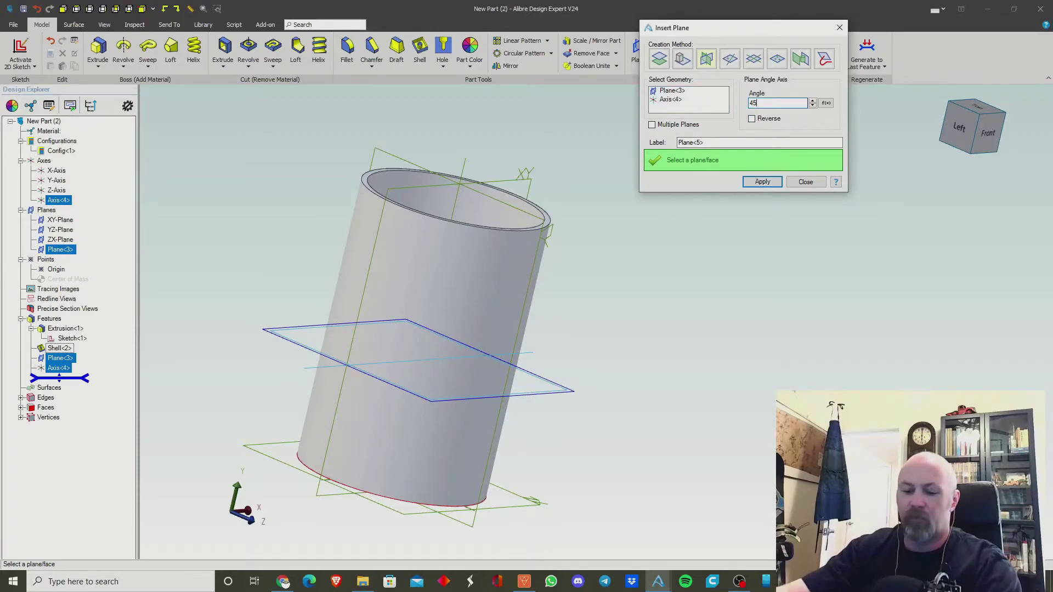
{"action": "key", "text": "Tab"}
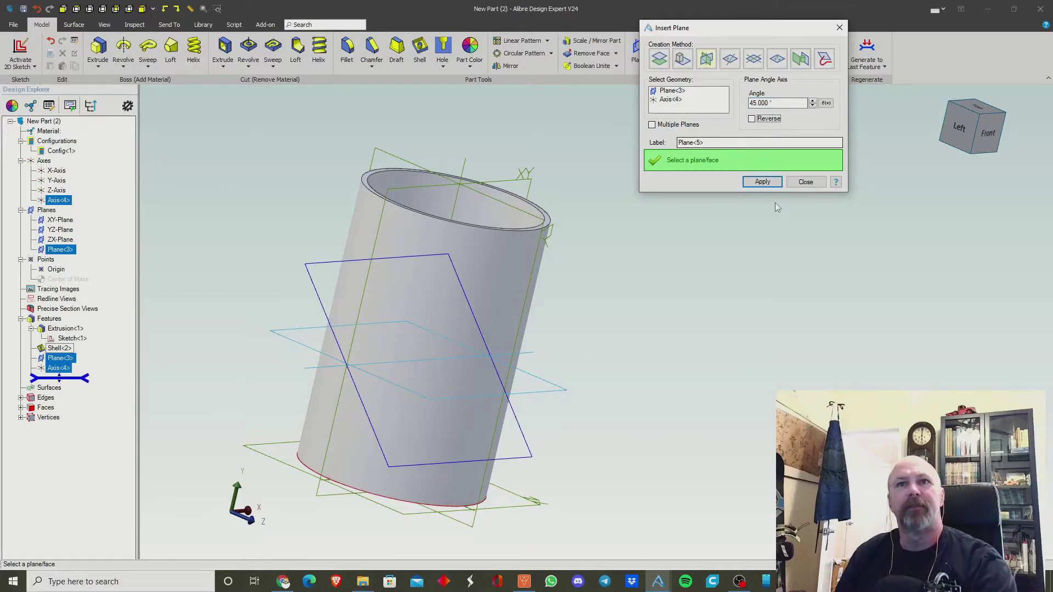
{"action": "left_click", "coordinate": [762, 182]}
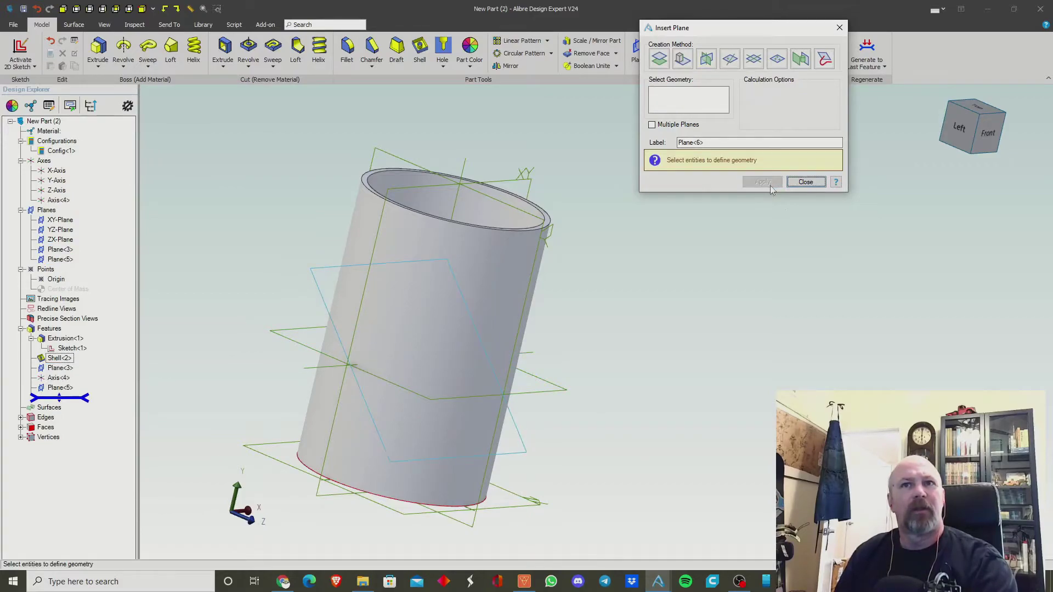
{"action": "left_click", "coordinate": [805, 182]}
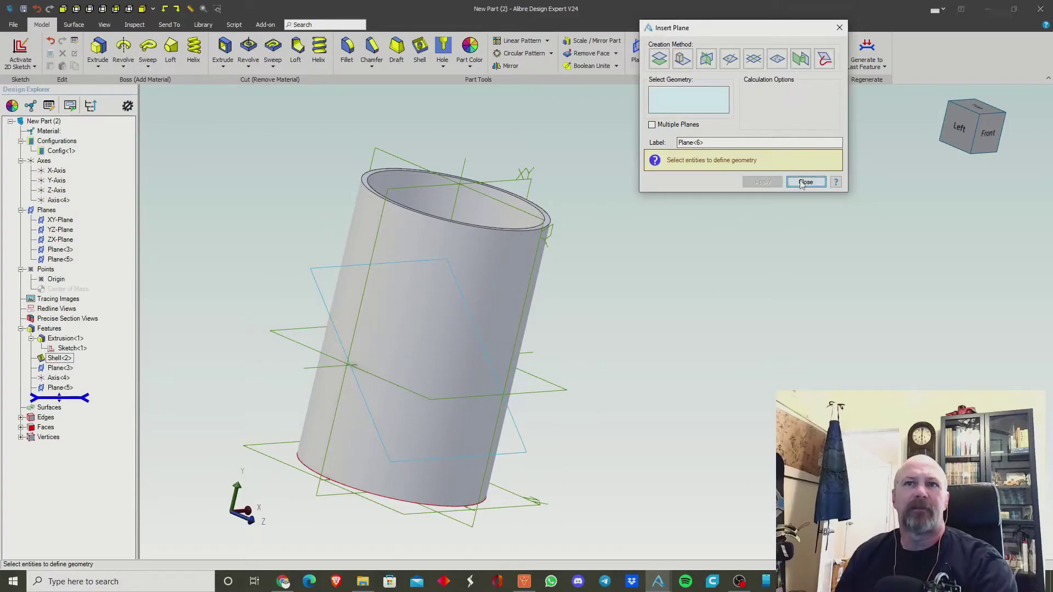
Start a sketch on the 45-degree plane and draw a circle centred on the sketch origin
{"action": "right_click", "coordinate": [320, 290]}
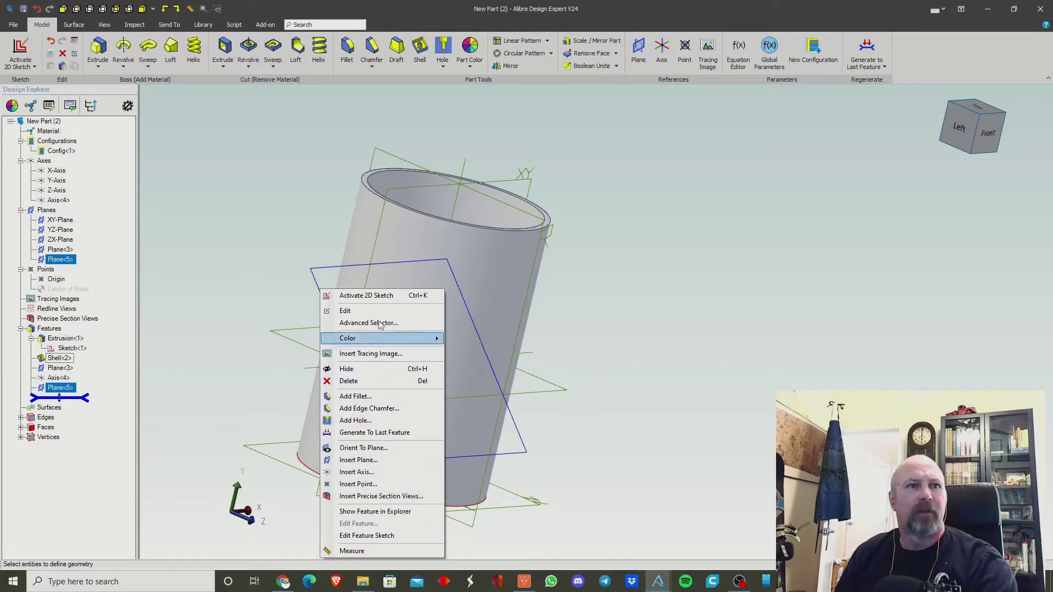
{"action": "left_click", "coordinate": [332, 309]}
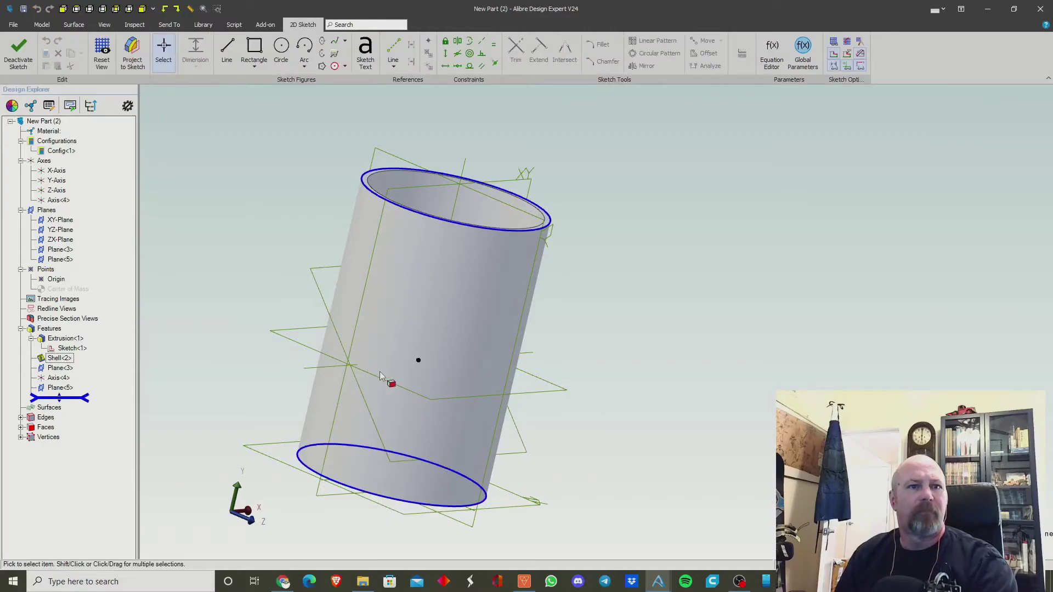
{"action": "left_click", "coordinate": [101, 51]}
{"action": "left_click", "coordinate": [280, 49]}
{"action": "left_click", "coordinate": [596, 341]}
{"action": "left_click", "coordinate": [663, 321]}
{"action": "key", "text": "Escape"}
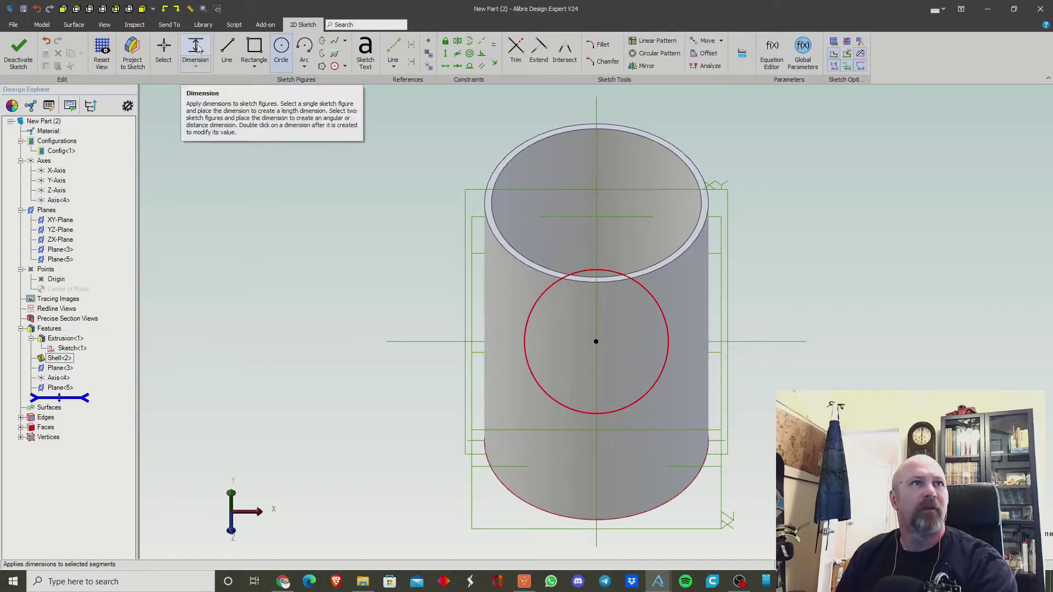
Dimension the circle's diameter at 2.5 inches and finish the sketch
{"action": "left_click", "coordinate": [661, 308]}
{"action": "left_click", "coordinate": [766, 291]}
{"action": "type", "text": "2.5"}
{"action": "key", "text": "Return"}
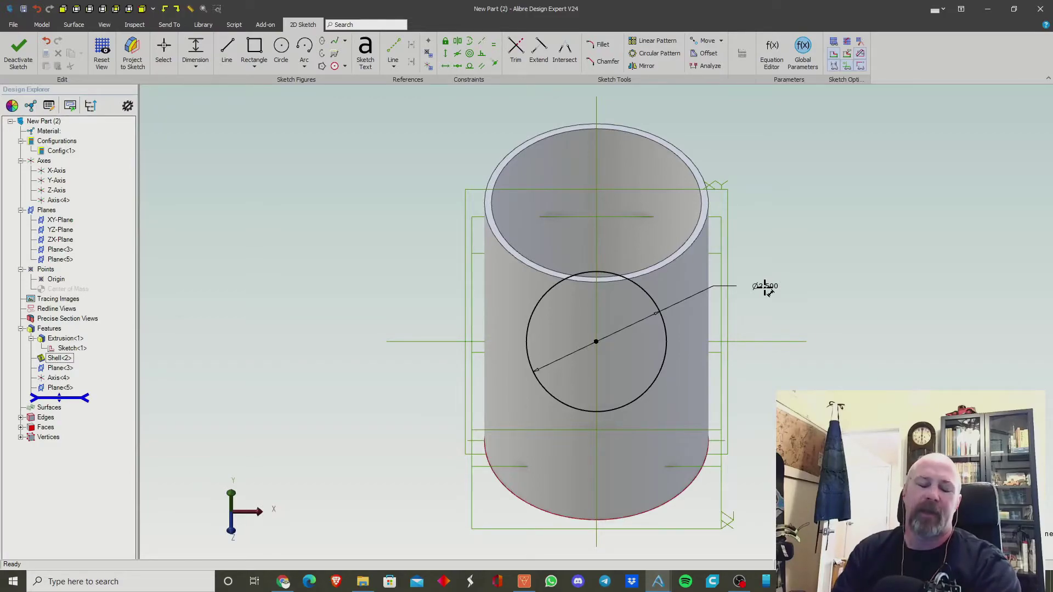
{"action": "left_click", "coordinate": [29, 54]}
Extrude the circle sketch 6 inches along its normal as the angled side cylinder
{"action": "left_click", "coordinate": [98, 52]}
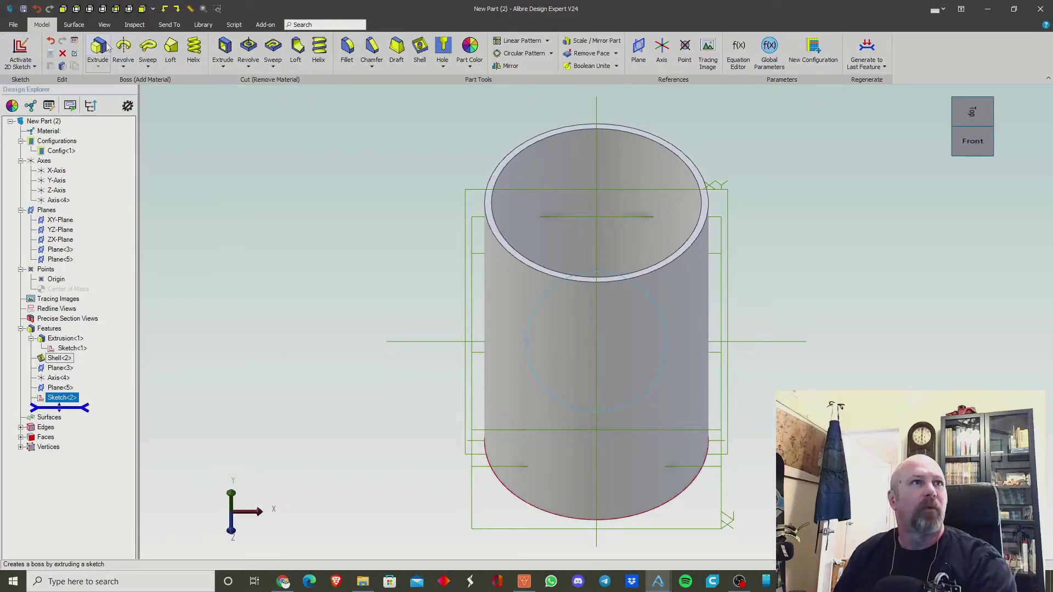
{"action": "left_click", "coordinate": [738, 196]}
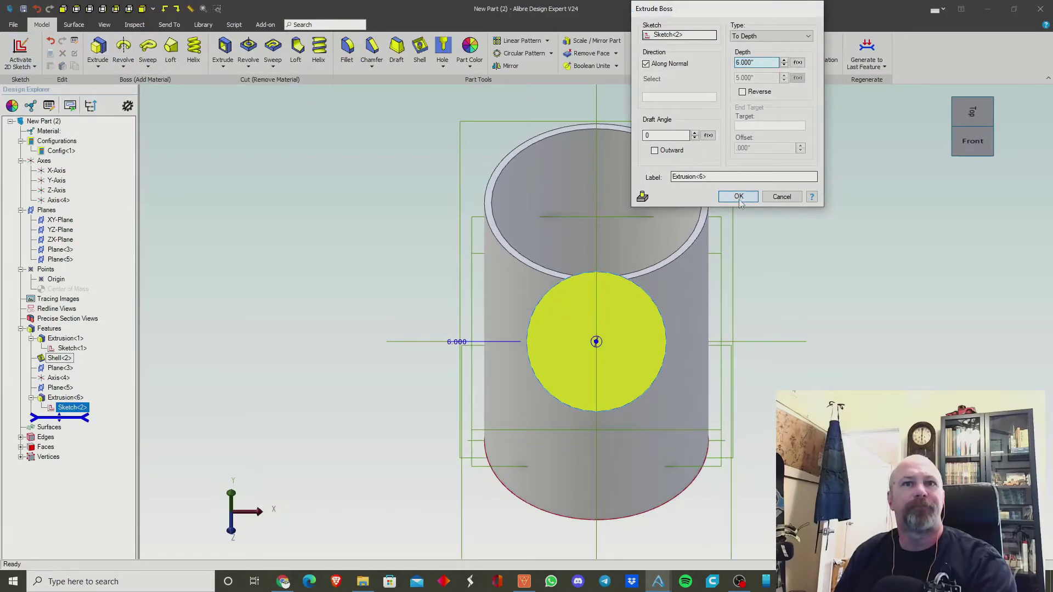
{"action": "middle_click_drag", "start_coordinate": [709, 272], "coordinate": [654, 321]}
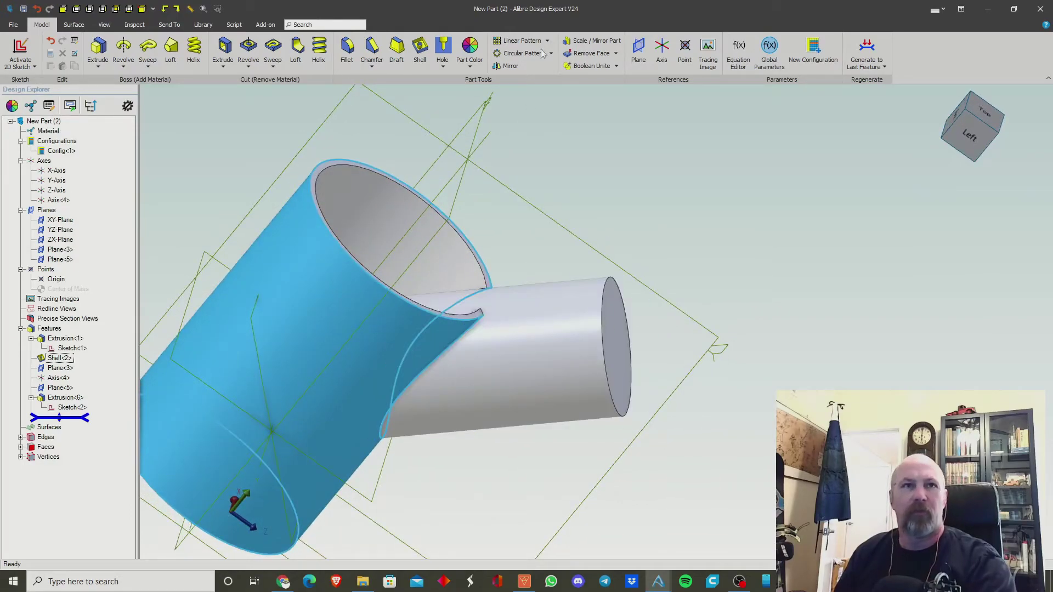
Set the offset plane's distance from the ZX-Plane to 1 inch and regenerate the model to the last feature
{"action": "left_click", "coordinate": [973, 143]}
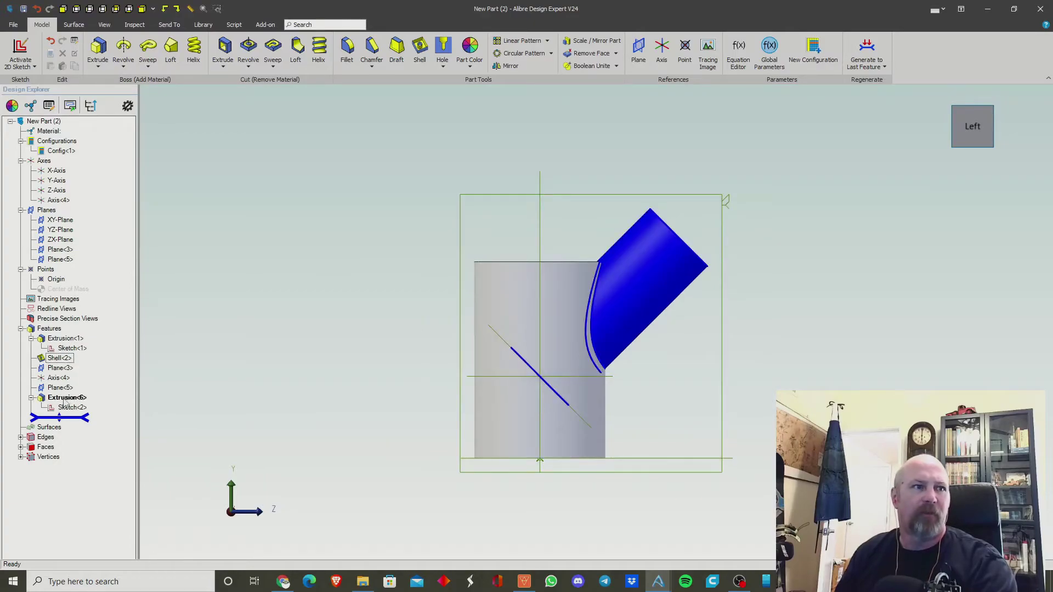
{"action": "right_click", "coordinate": [62, 371]}
{"action": "left_click", "coordinate": [84, 374]}
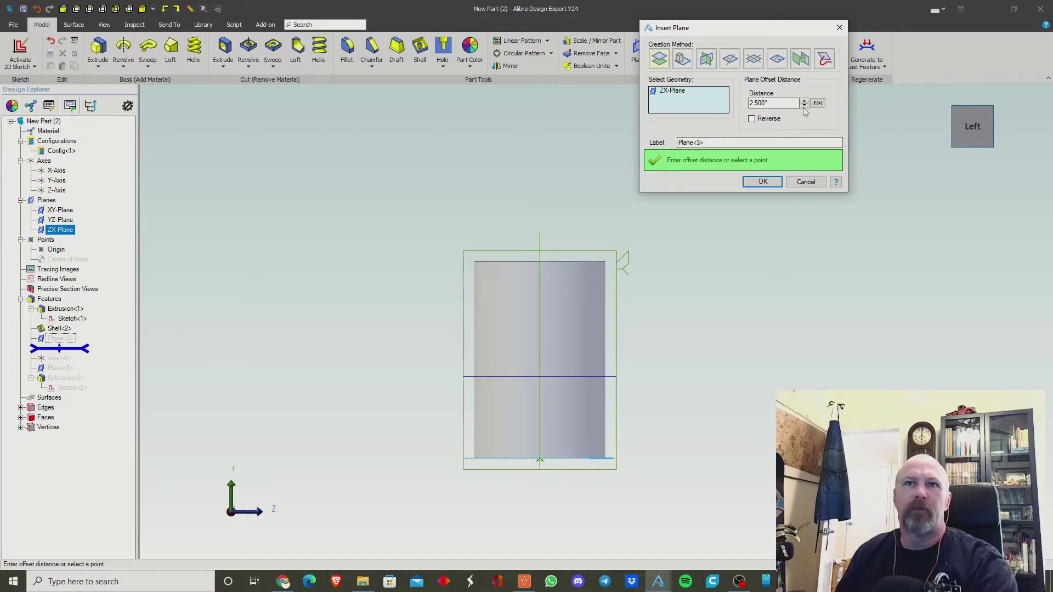
{"action": "double_click", "coordinate": [770, 103]}
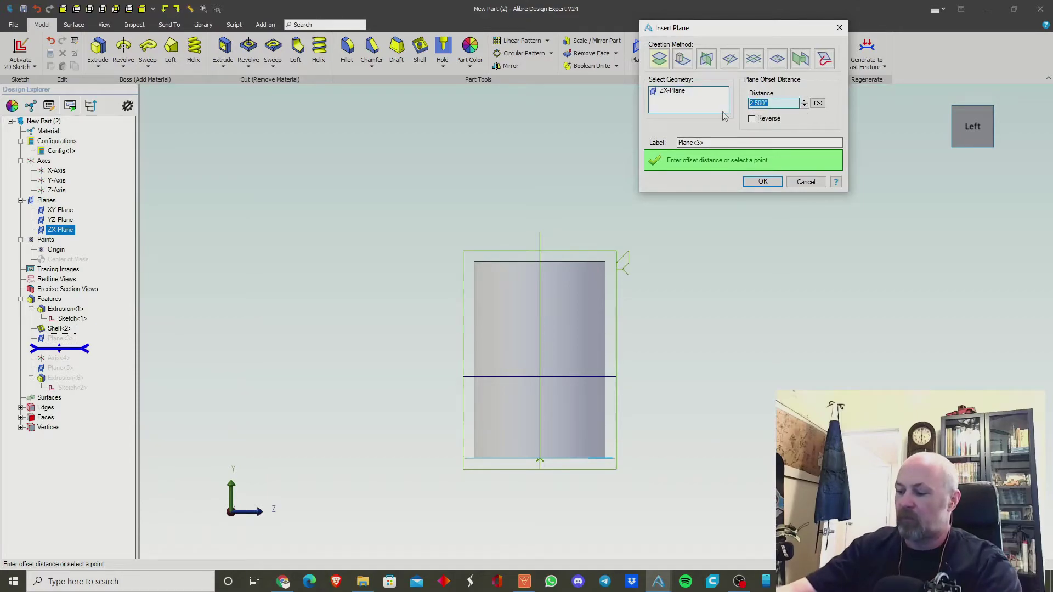
{"action": "type", "text": "1"}
{"action": "key", "text": "Return"}
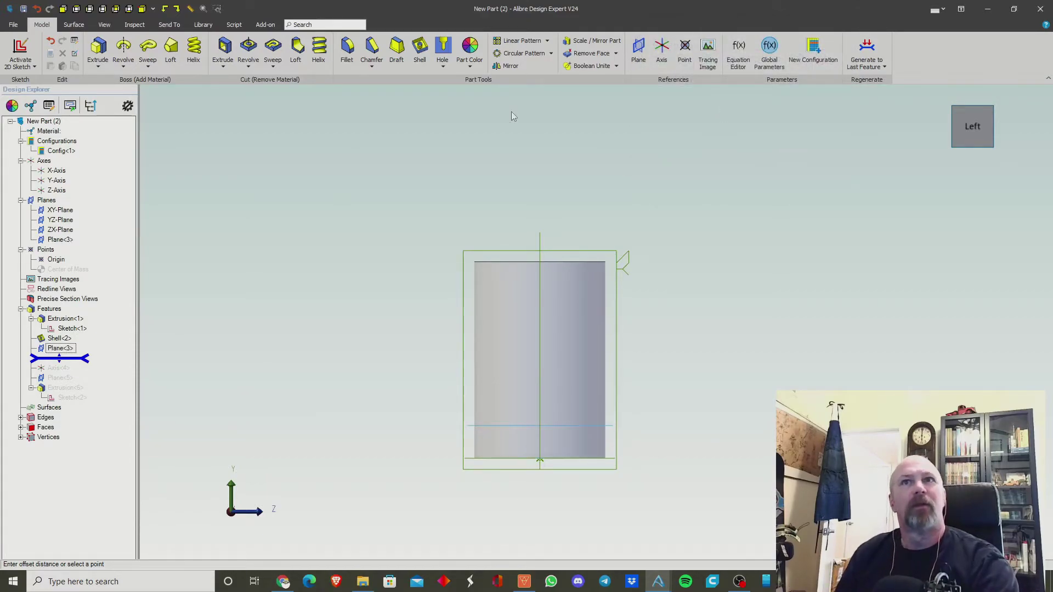
{"action": "left_click", "coordinate": [866, 50]}
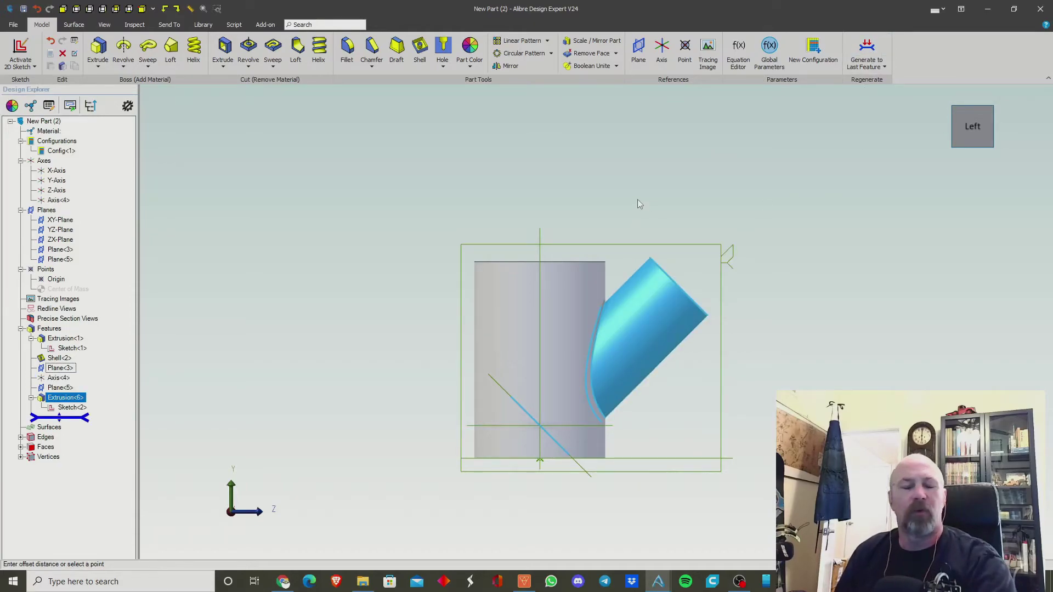
Fillet the outer edge where the side cylinder meets the main cylinder with a constant 0.5-inch radius
{"action": "mouse_move", "coordinate": [623, 213]}
{"action": "middle_mouse_down"}
{"action": "mouse_move", "coordinate": [640, 219]}
{"action": "mouse_move", "coordinate": [628, 230]}
{"action": "middle_mouse_up"}
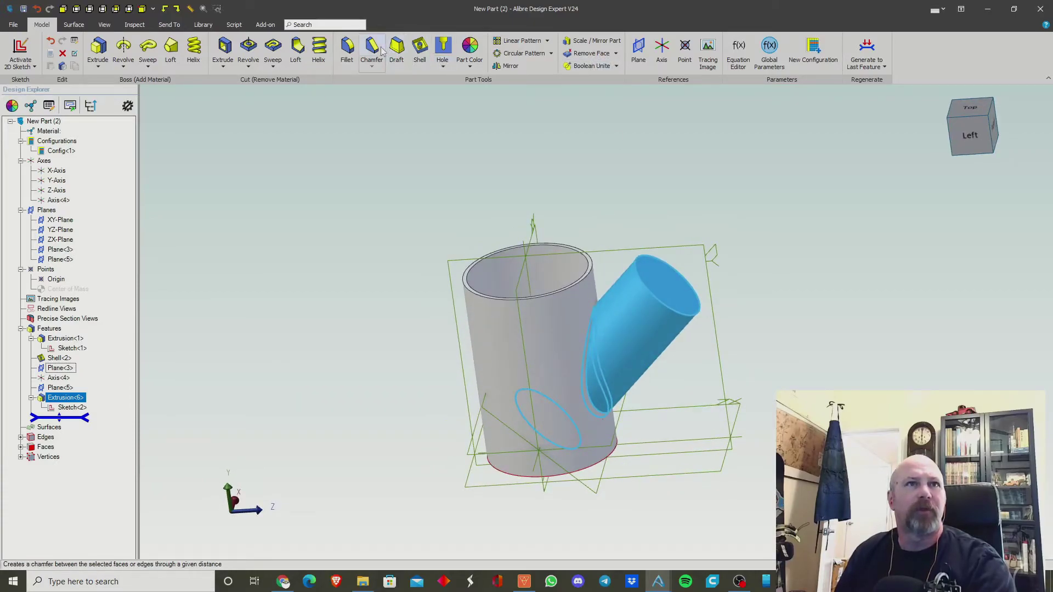
{"action": "left_click", "coordinate": [355, 51]}
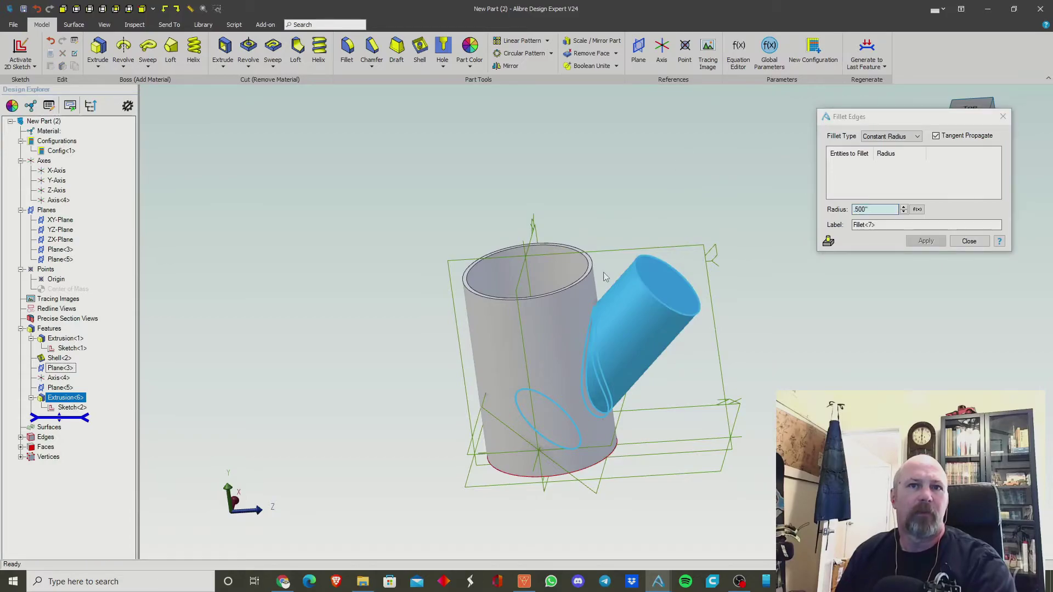
{"action": "left_click", "coordinate": [590, 320]}
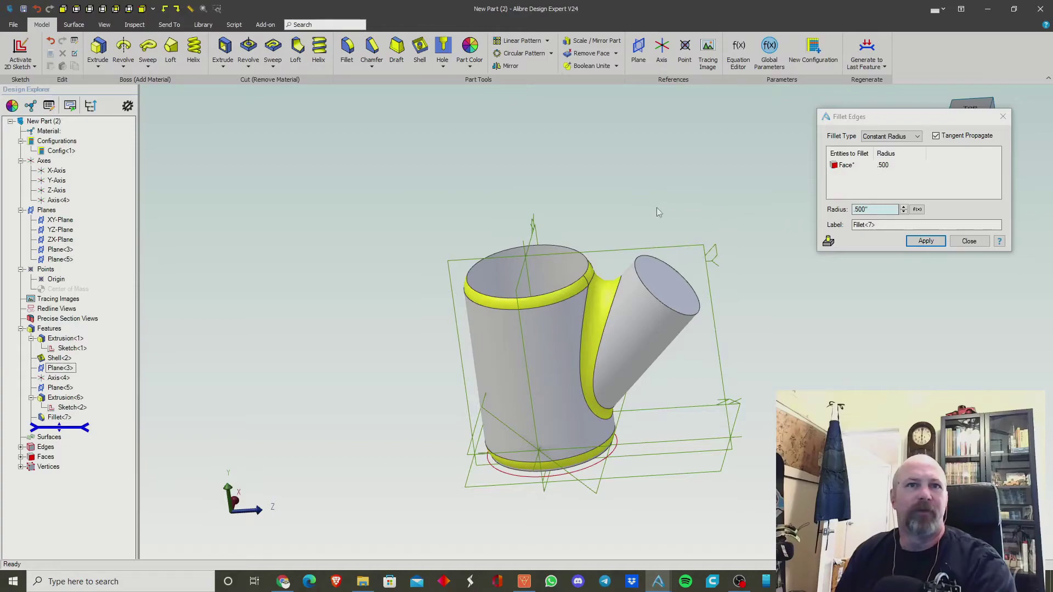
{"action": "right_click", "coordinate": [860, 173]}
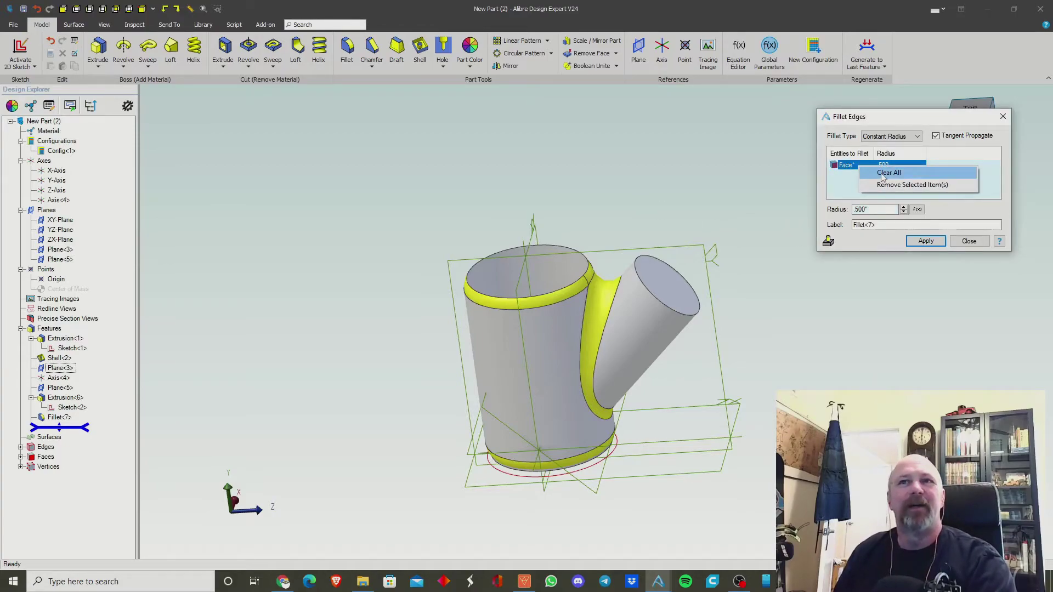
{"action": "left_click", "coordinate": [884, 173]}
{"action": "left_click", "coordinate": [600, 339]}
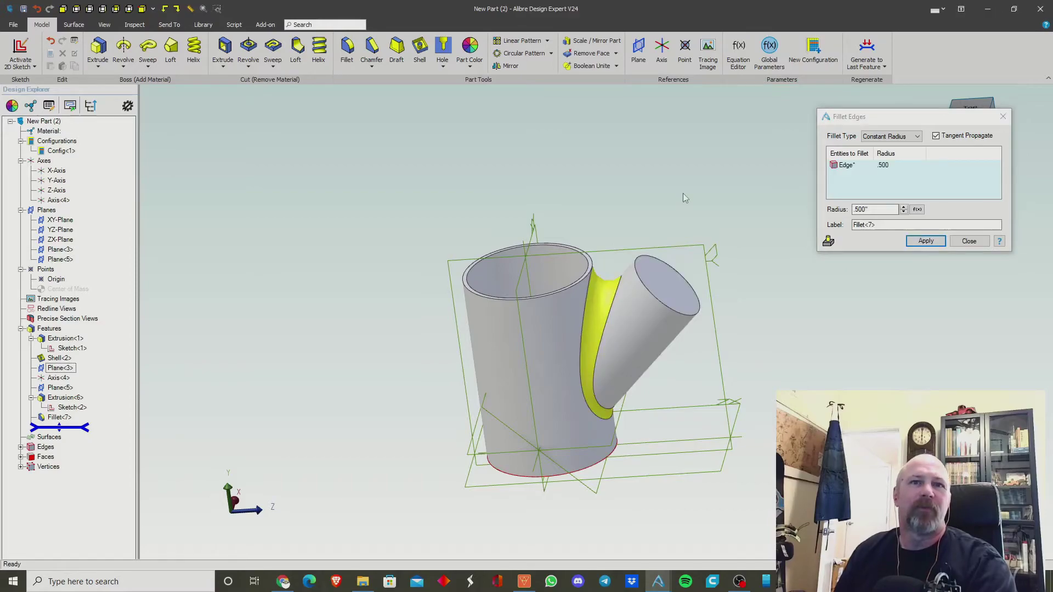
{"action": "mouse_move", "coordinate": [728, 183]}
{"action": "middle_mouse_down"}
{"action": "mouse_move", "coordinate": [716, 157]}
{"action": "mouse_move", "coordinate": [694, 163]}
{"action": "mouse_move", "coordinate": [723, 178]}
{"action": "mouse_move", "coordinate": [699, 193]}
{"action": "mouse_move", "coordinate": [693, 185]}
{"action": "mouse_move", "coordinate": [722, 173]}
{"action": "mouse_move", "coordinate": [710, 193]}
{"action": "middle_mouse_up"}
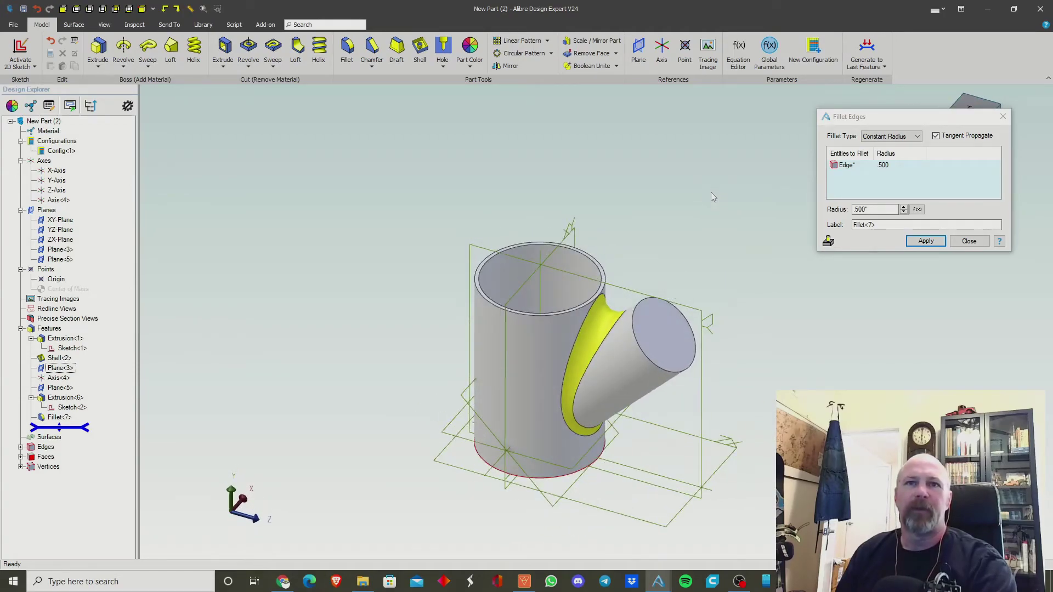
{"action": "left_click", "coordinate": [930, 244]}
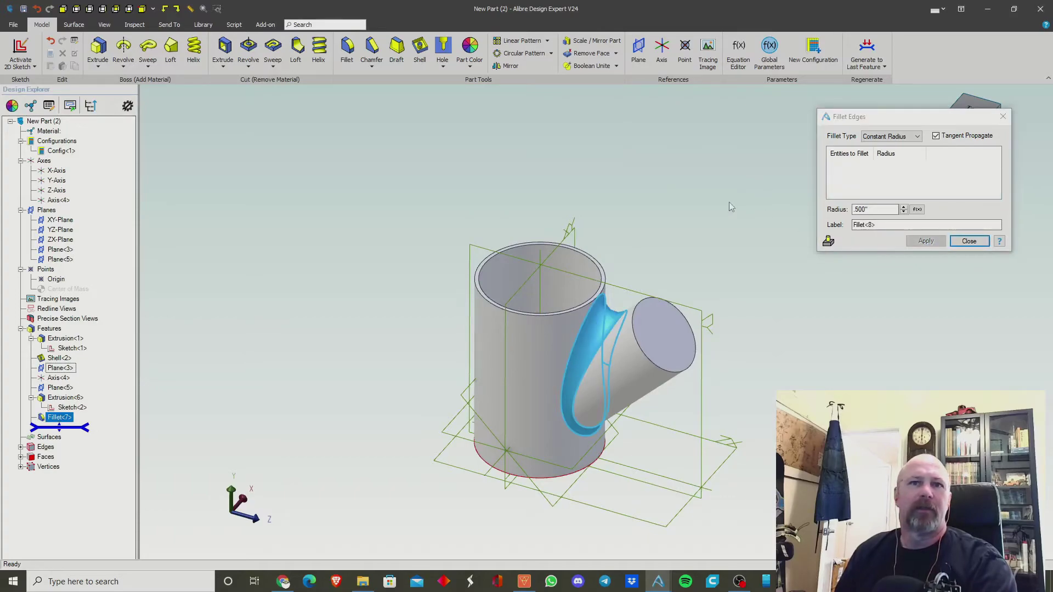
Try to remove the side cylinder's face inside the hollow main cylinder with Remove Face
{"action": "mouse_move", "coordinate": [568, 129]}
{"action": "middle_mouse_down"}
{"action": "mouse_move", "coordinate": [581, 146]}
{"action": "mouse_move", "coordinate": [582, 124]}
{"action": "middle_mouse_up"}
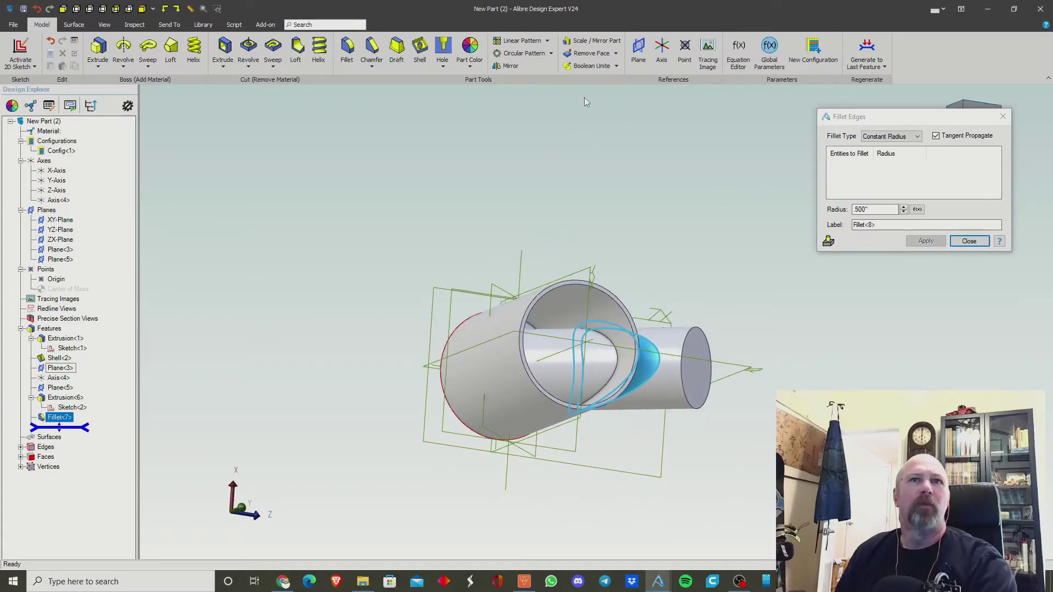
{"action": "left_click", "coordinate": [611, 57]}
{"action": "left_click", "coordinate": [541, 342]}
{"action": "mouse_move", "coordinate": [543, 340]}
{"action": "middle_mouse_down"}
{"action": "mouse_move", "coordinate": [569, 294]}
{"action": "mouse_move", "coordinate": [536, 340]}
{"action": "middle_mouse_up"}
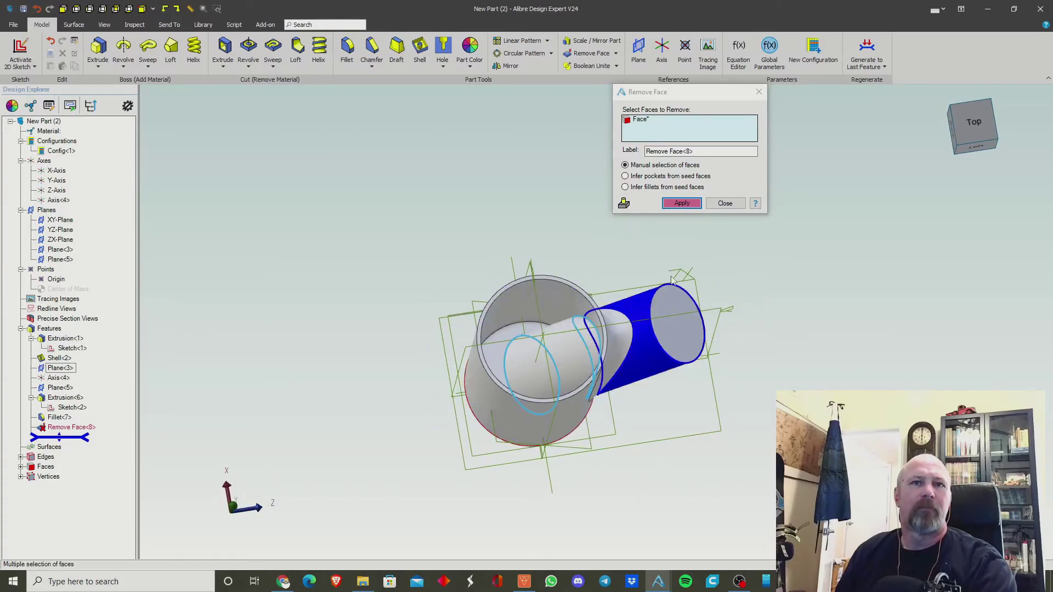
{"action": "left_click", "coordinate": [724, 204]}
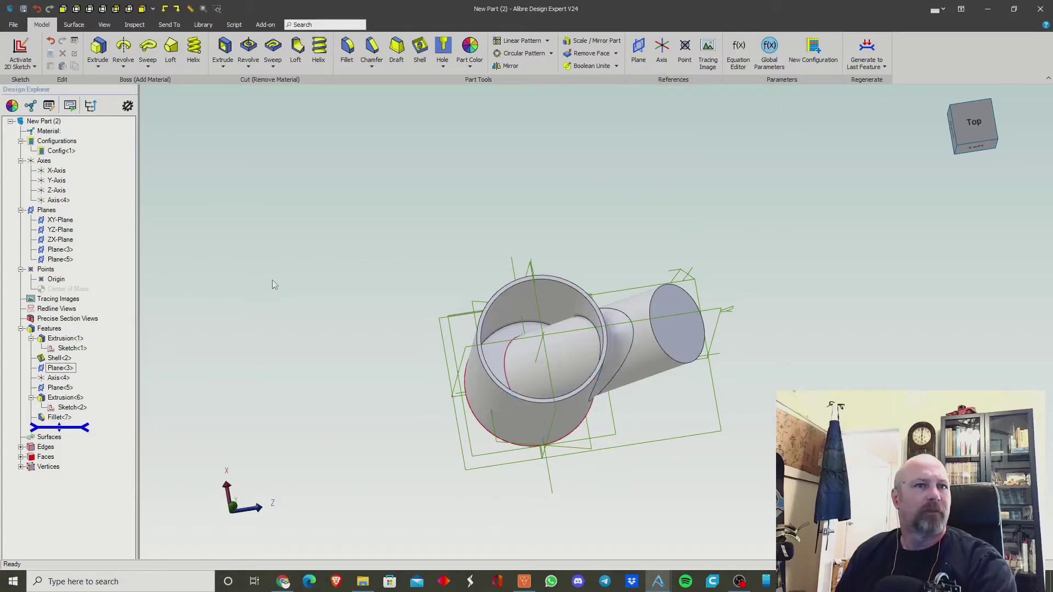
Edit the main cylinder's shell to remove its bottom face too, then regenerate the model to the last feature
{"action": "right_click", "coordinate": [60, 359]}
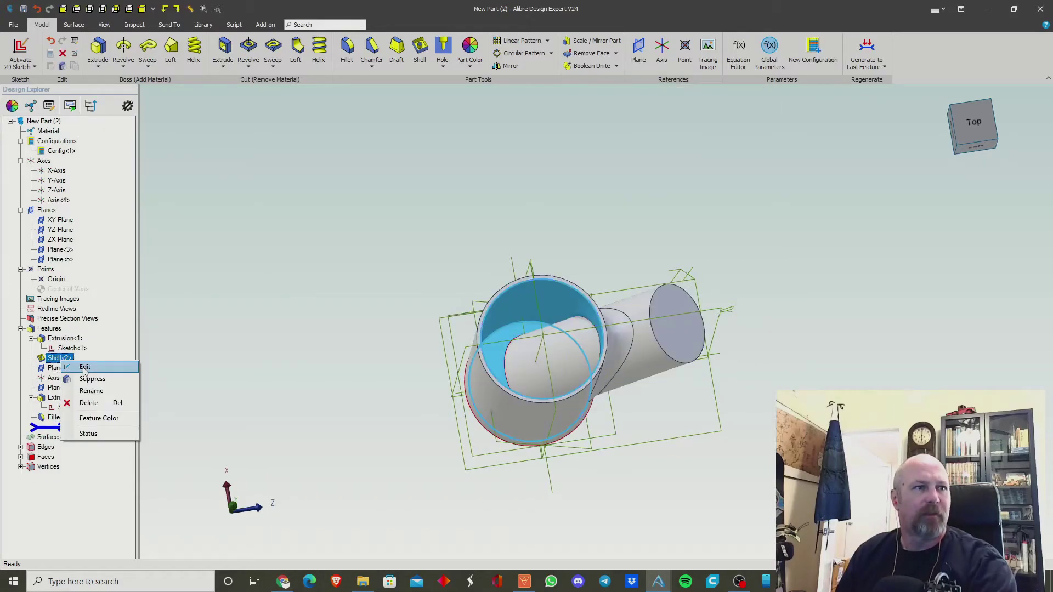
{"action": "left_click", "coordinate": [85, 367]}
{"action": "middle_click_drag", "start_coordinate": [360, 394], "coordinate": [363, 333]}
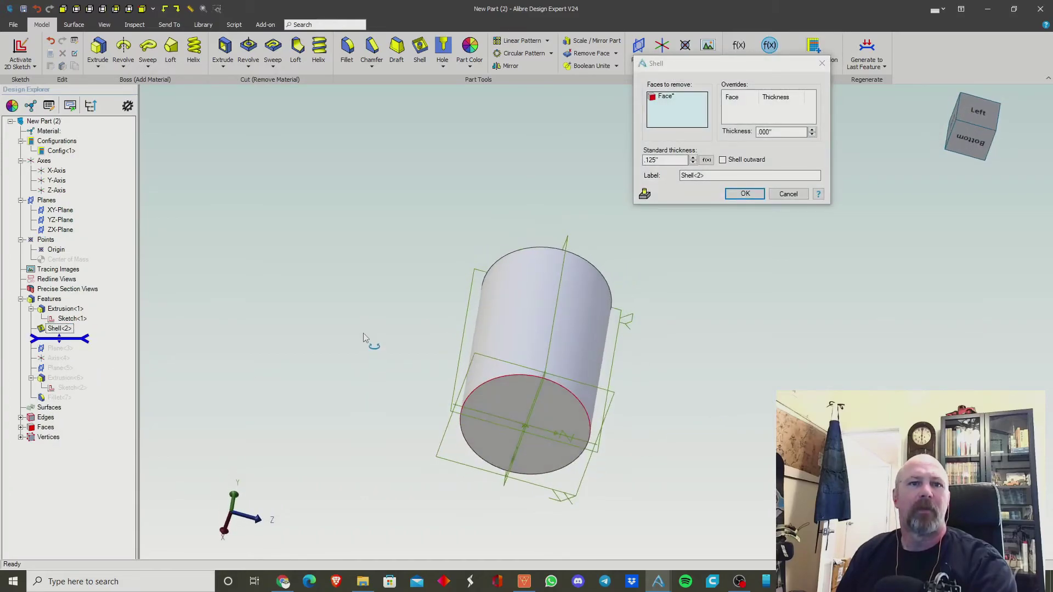
{"action": "left_click", "coordinate": [492, 405]}
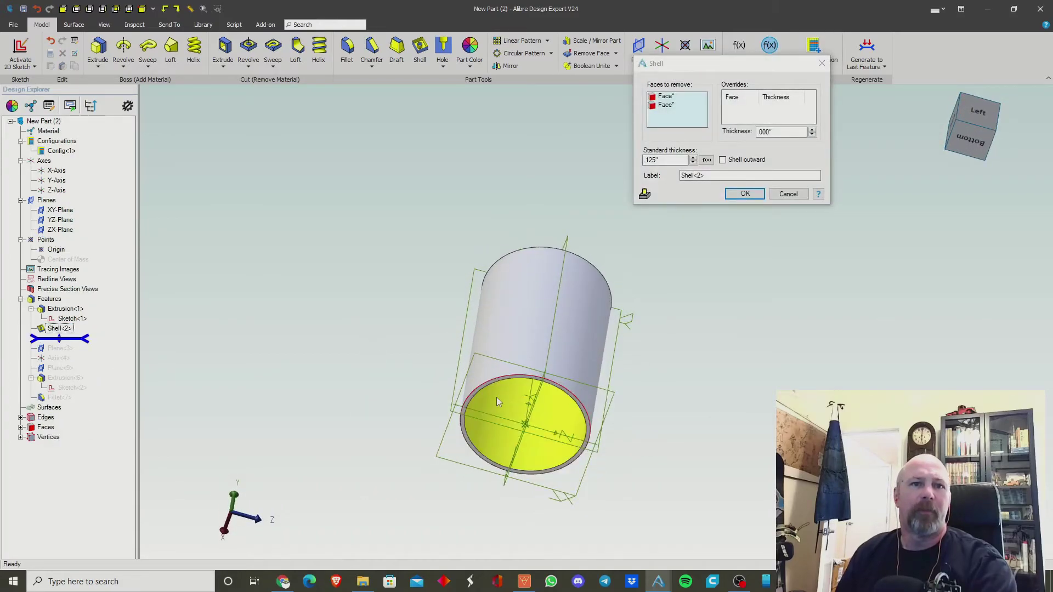
{"action": "left_click", "coordinate": [745, 194]}
{"action": "middle_click_drag", "start_coordinate": [745, 241], "coordinate": [693, 294]}
{"action": "left_click", "coordinate": [866, 49]}
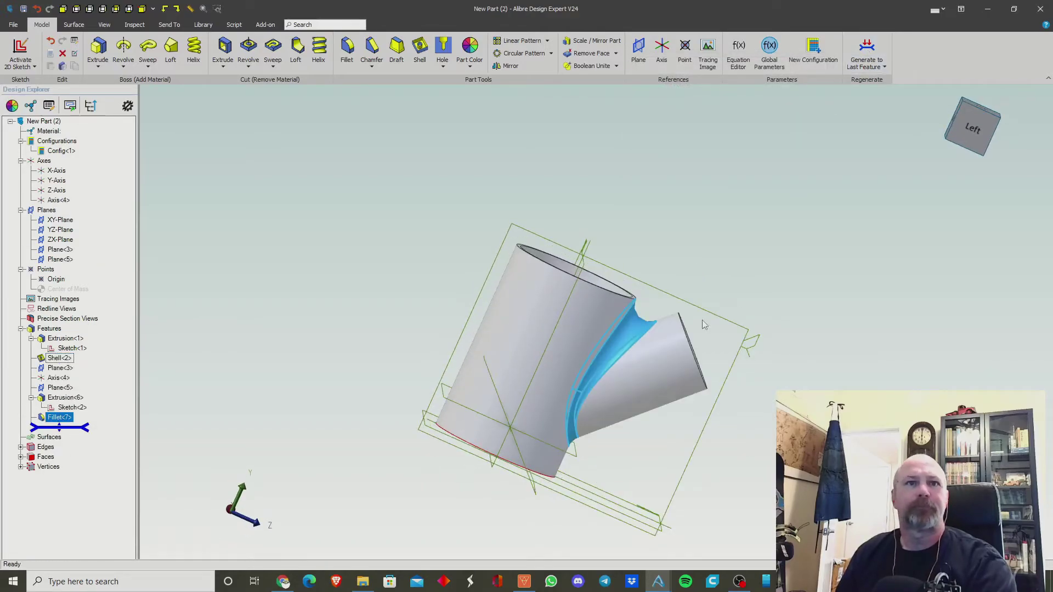
{"action": "middle_click_drag", "start_coordinate": [744, 264], "coordinate": [729, 280]}
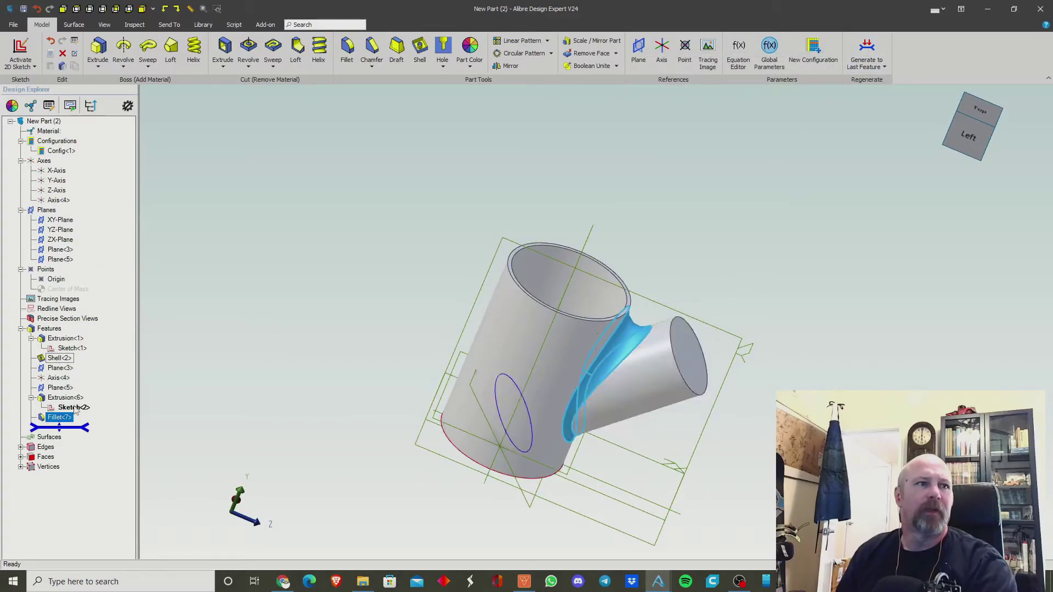
Remove the two side cylinder faces protruding inside the hollow main cylinder with Remove Face, using manual selection of faces
{"action": "left_click", "coordinate": [578, 55]}
{"action": "middle_click_drag", "start_coordinate": [580, 288], "coordinate": [563, 354]}
{"action": "left_click", "coordinate": [578, 314]}
{"action": "left_click", "coordinate": [518, 411]}
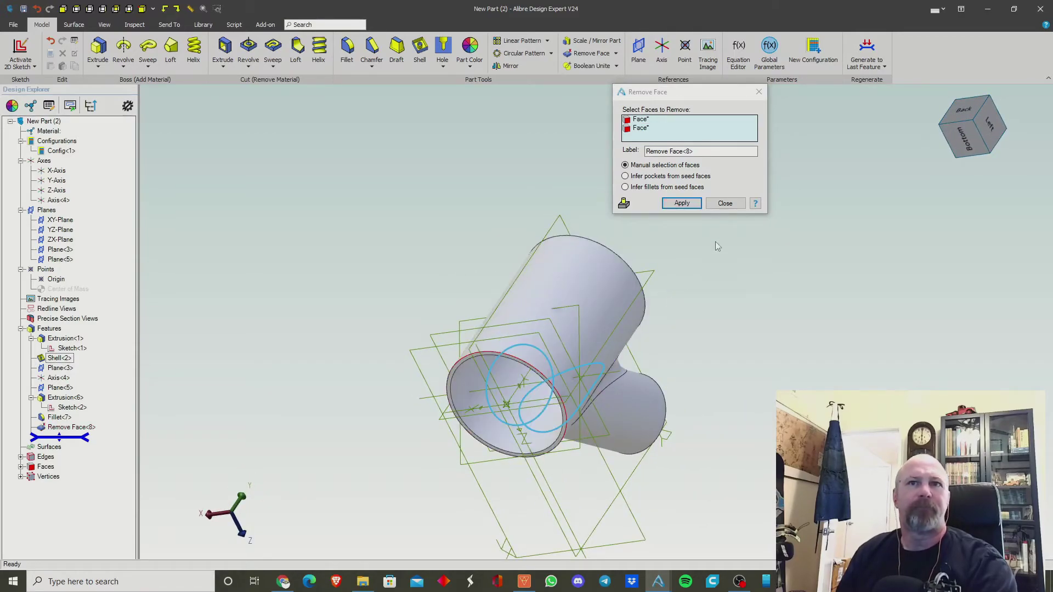
{"action": "left_click", "coordinate": [687, 203]}
{"action": "middle_click_drag", "start_coordinate": [728, 304], "coordinate": [660, 294]}
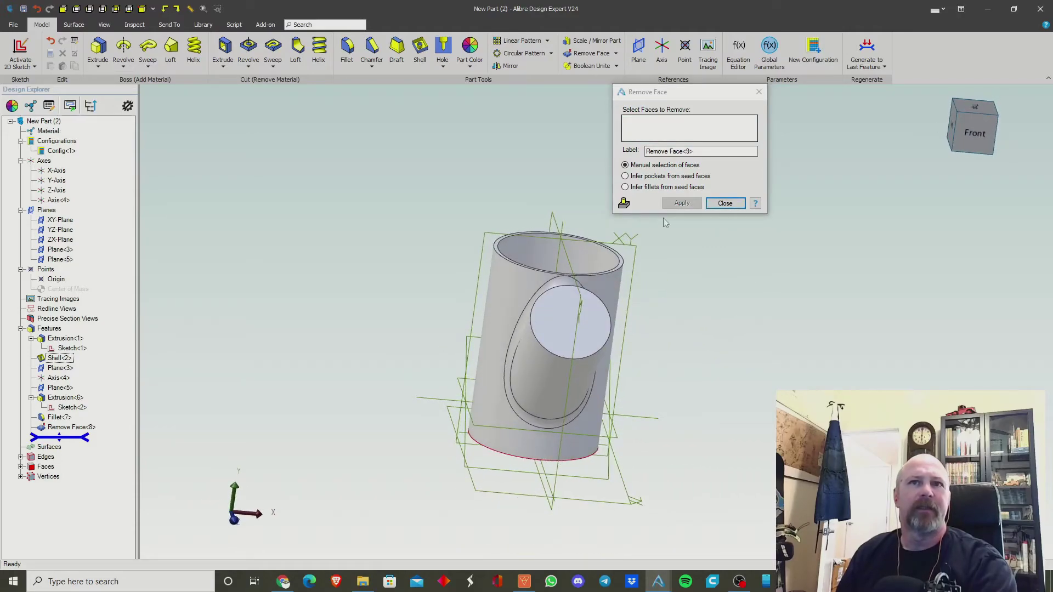
{"action": "left_click", "coordinate": [724, 203]}
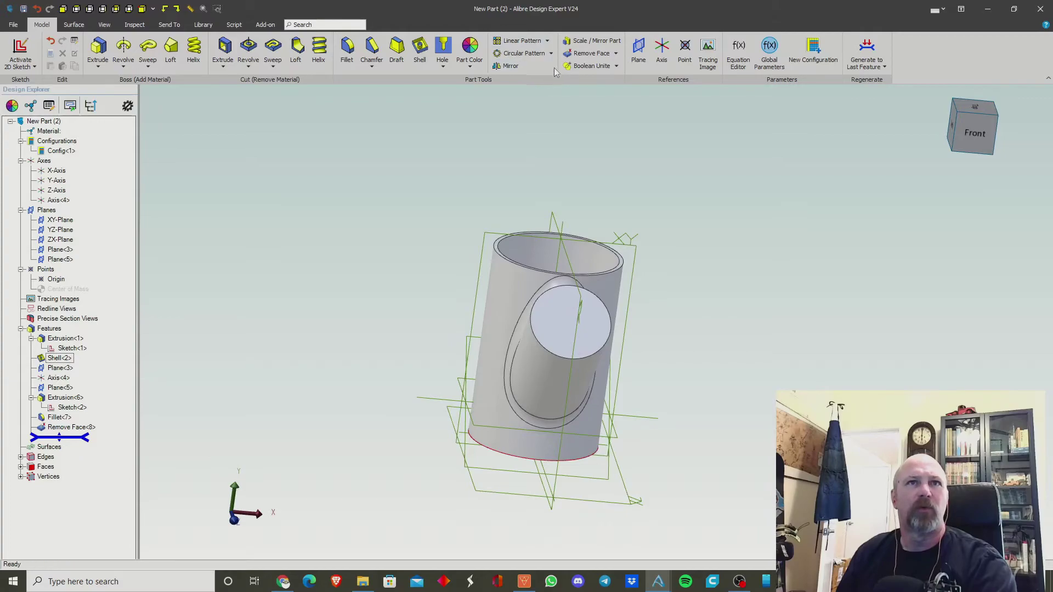
Try to shell the side cylinder to a 0.125-inch standard thickness, with its end face removed
{"action": "left_click", "coordinate": [419, 50]}
{"action": "left_click", "coordinate": [548, 340]}
{"action": "middle_click_drag", "start_coordinate": [680, 351], "coordinate": [729, 329]}
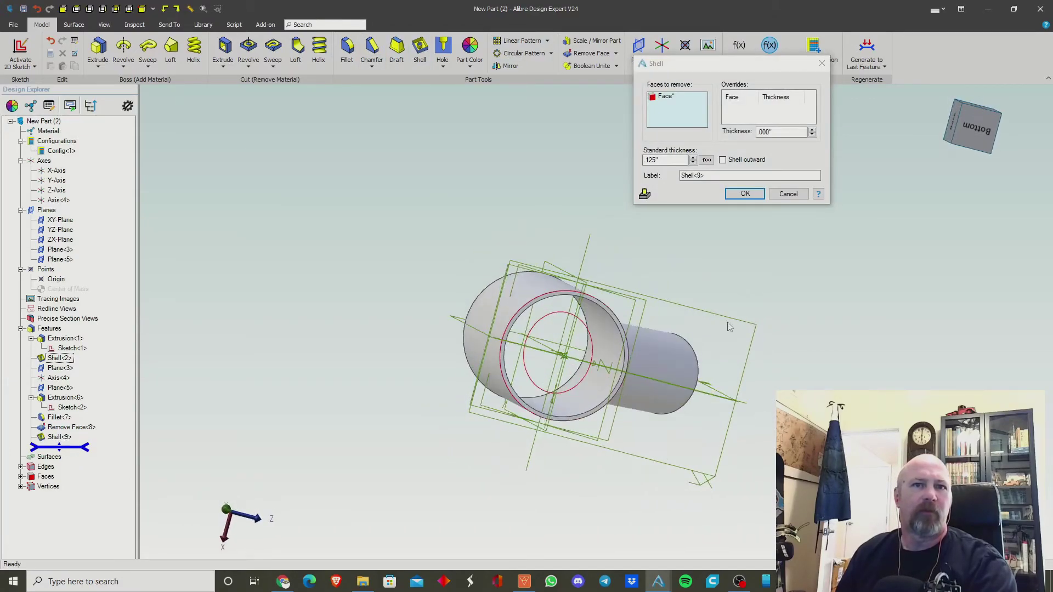
{"action": "left_click", "coordinate": [611, 351]}
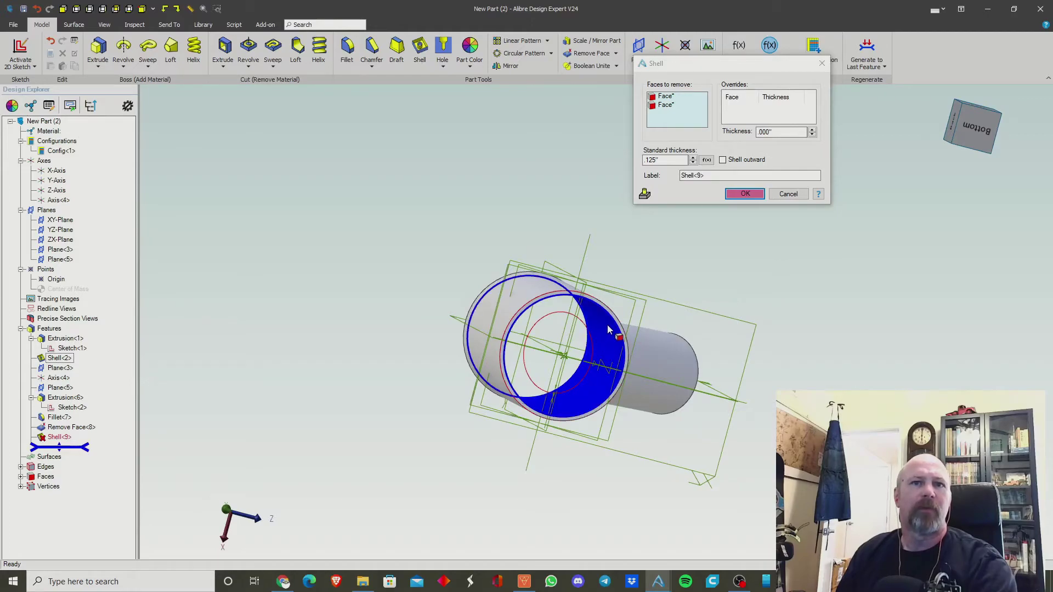
{"action": "middle_click_drag", "start_coordinate": [760, 274], "coordinate": [618, 308]}
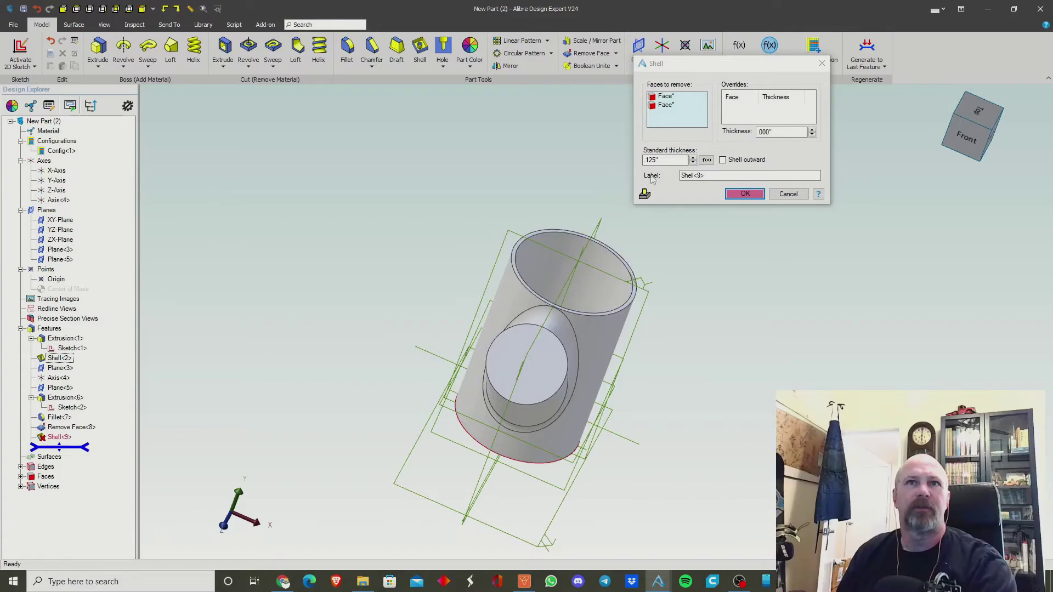
{"action": "right_click", "coordinate": [668, 104]}
{"action": "left_click", "coordinate": [682, 109]}
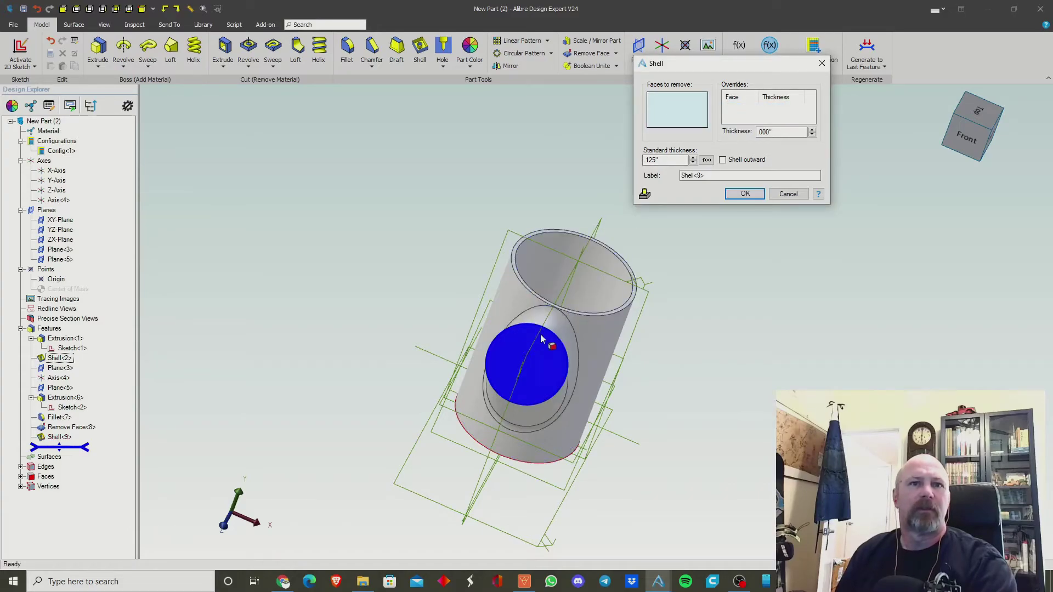
{"action": "left_click", "coordinate": [550, 354]}
{"action": "left_click", "coordinate": [534, 355]}
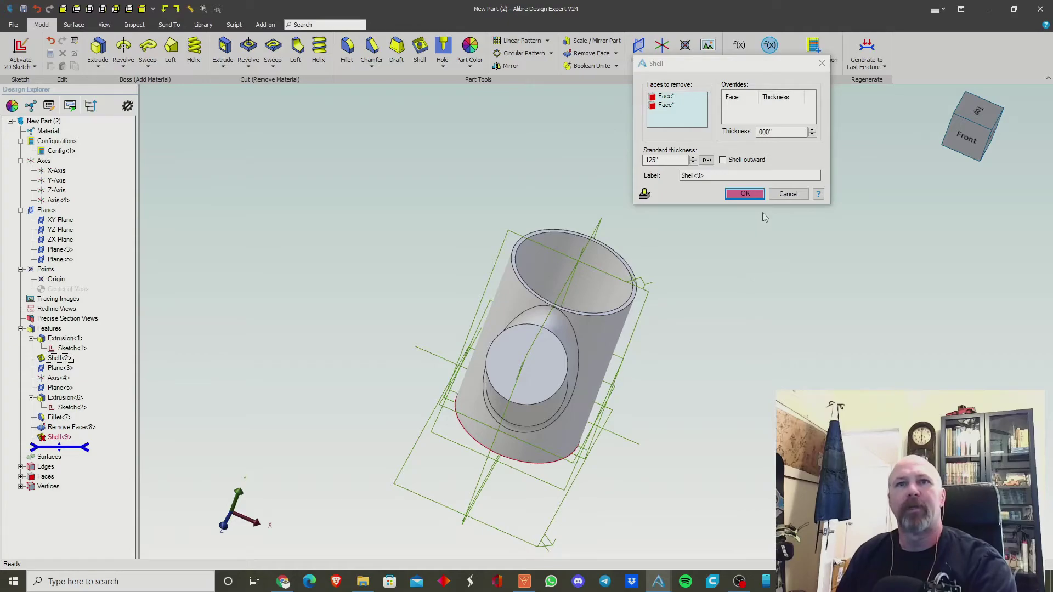
{"action": "left_click", "coordinate": [788, 194]}
{"action": "right_click", "coordinate": [804, 212]}
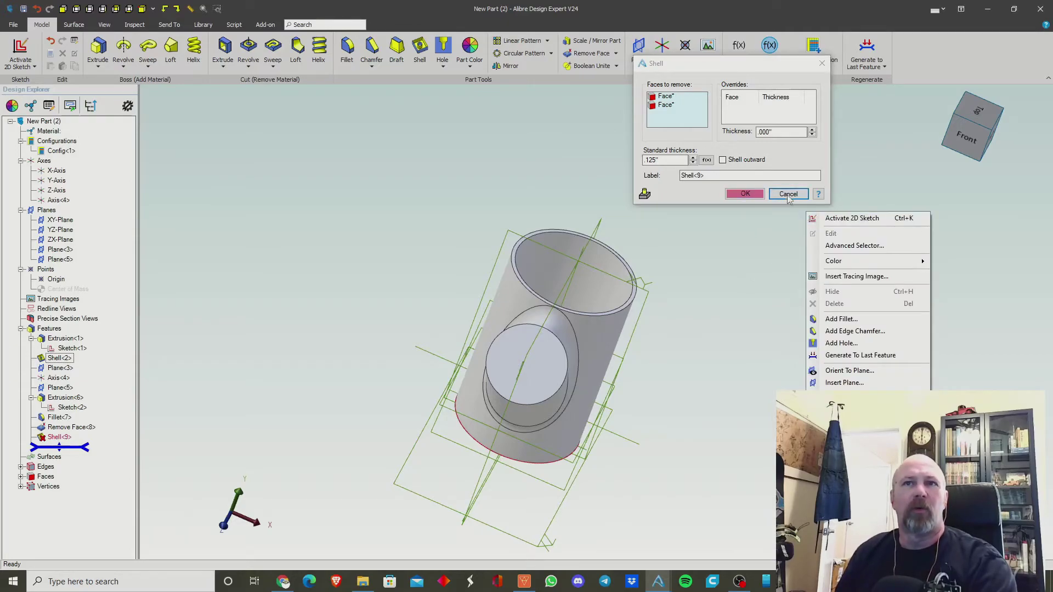
Sketch a circle on the side cylinder's end face and constrain it concentric with the face's outer edge
{"action": "middle_click_drag", "start_coordinate": [424, 306], "coordinate": [463, 324]}
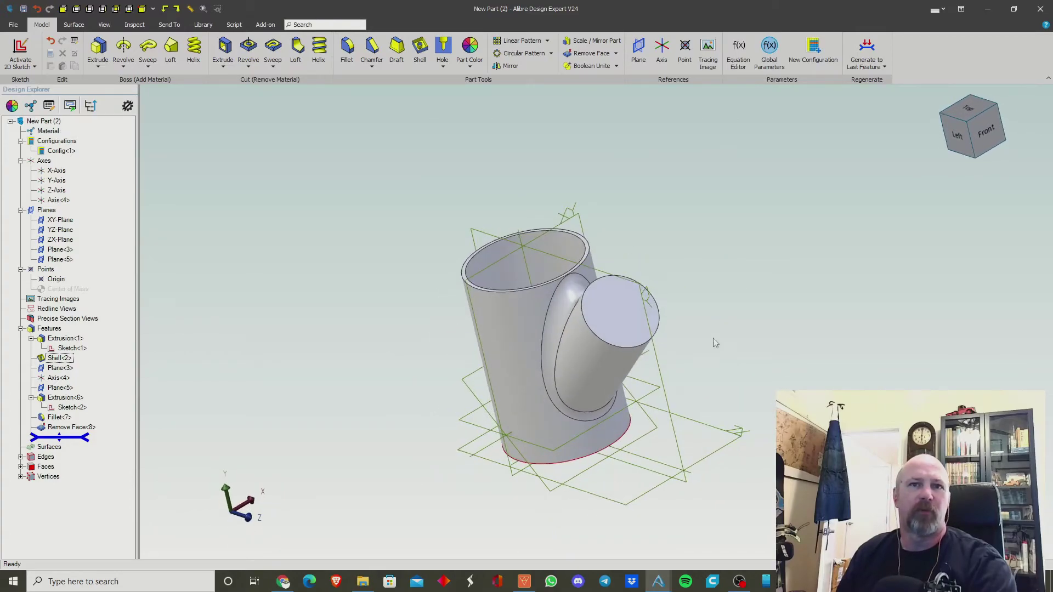
{"action": "left_click", "coordinate": [637, 311]}
{"action": "left_click", "coordinate": [19, 52]}
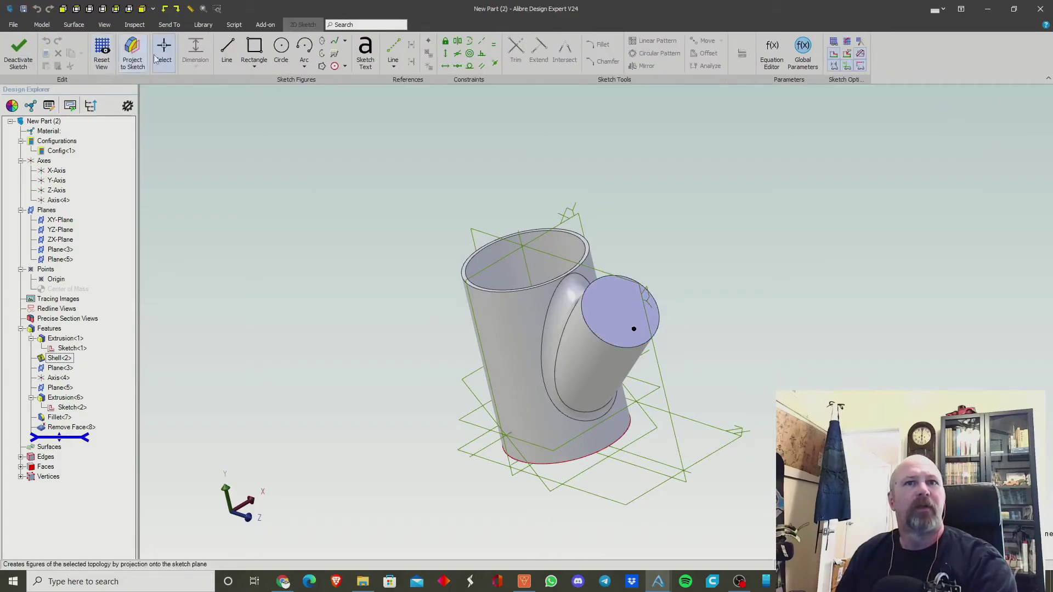
{"action": "left_click", "coordinate": [281, 50]}
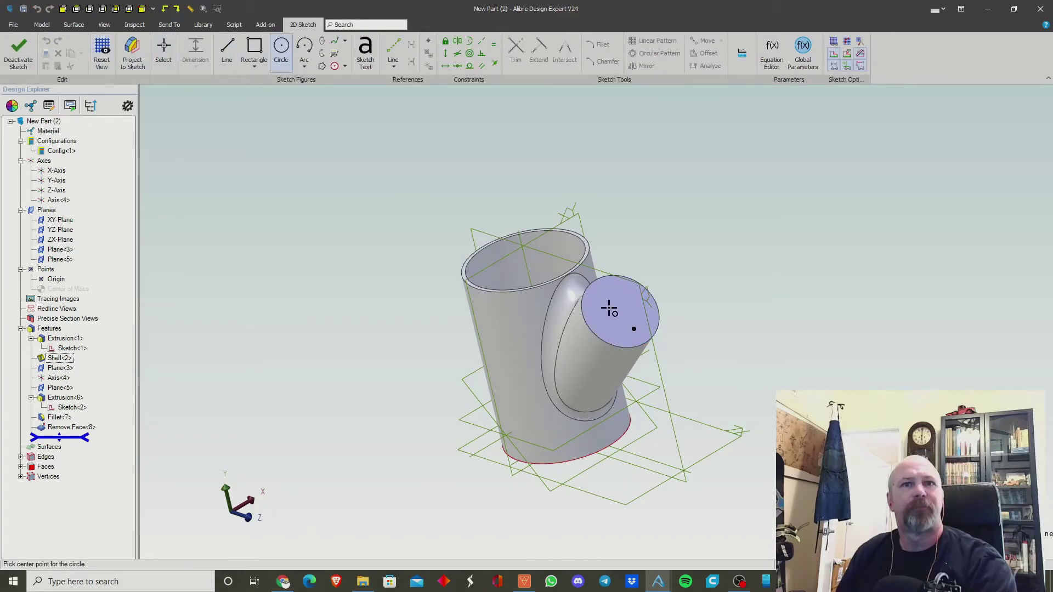
{"action": "left_click", "coordinate": [107, 45]}
{"action": "left_click", "coordinate": [596, 338]}
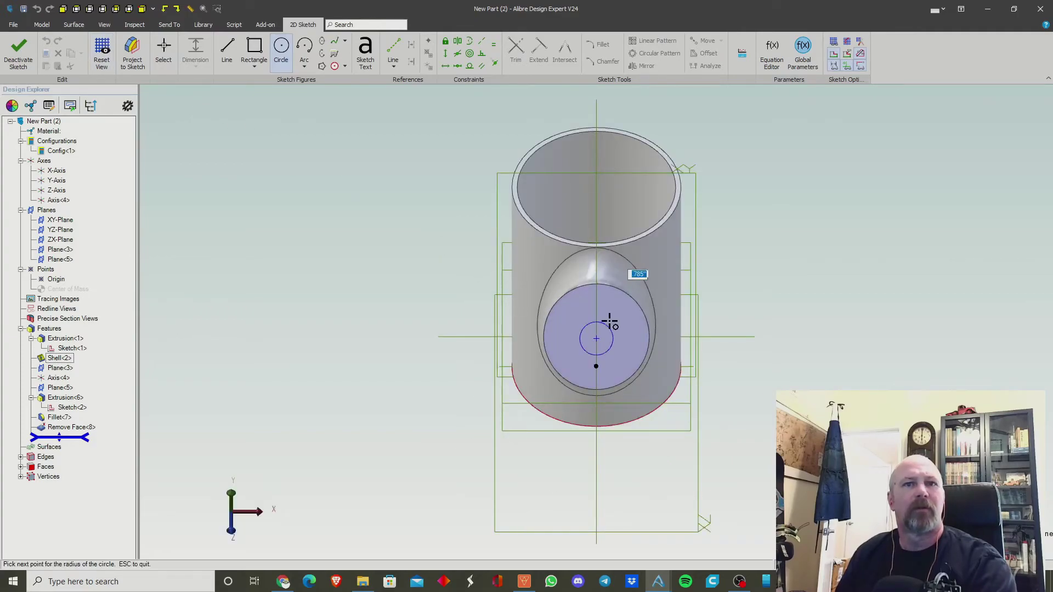
{"action": "left_click", "coordinate": [615, 307]}
{"action": "left_click", "coordinate": [469, 53]}
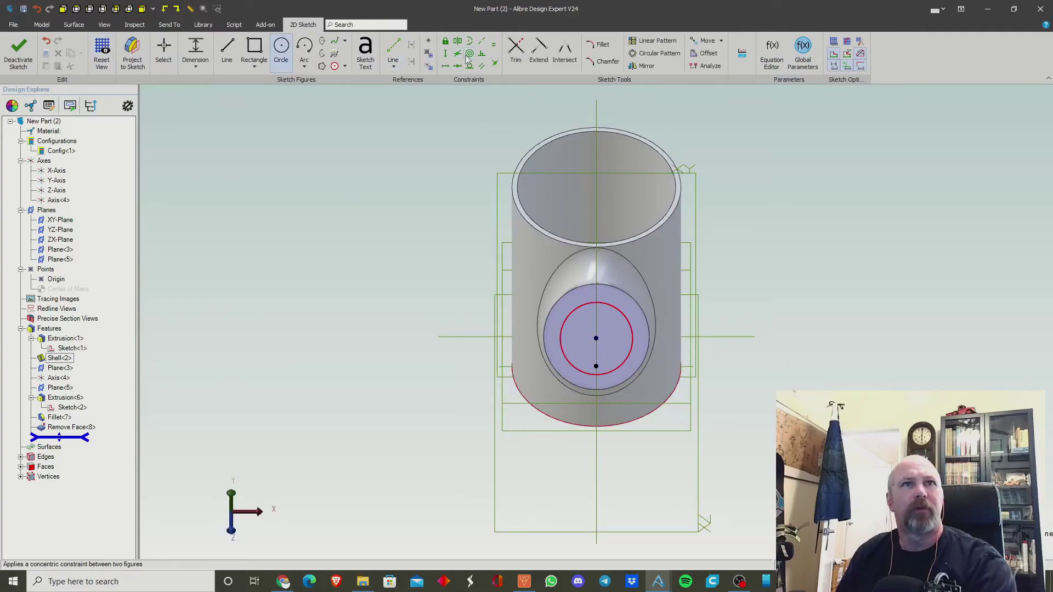
{"action": "left_click", "coordinate": [615, 310]}
{"action": "key", "text": "Escape"}
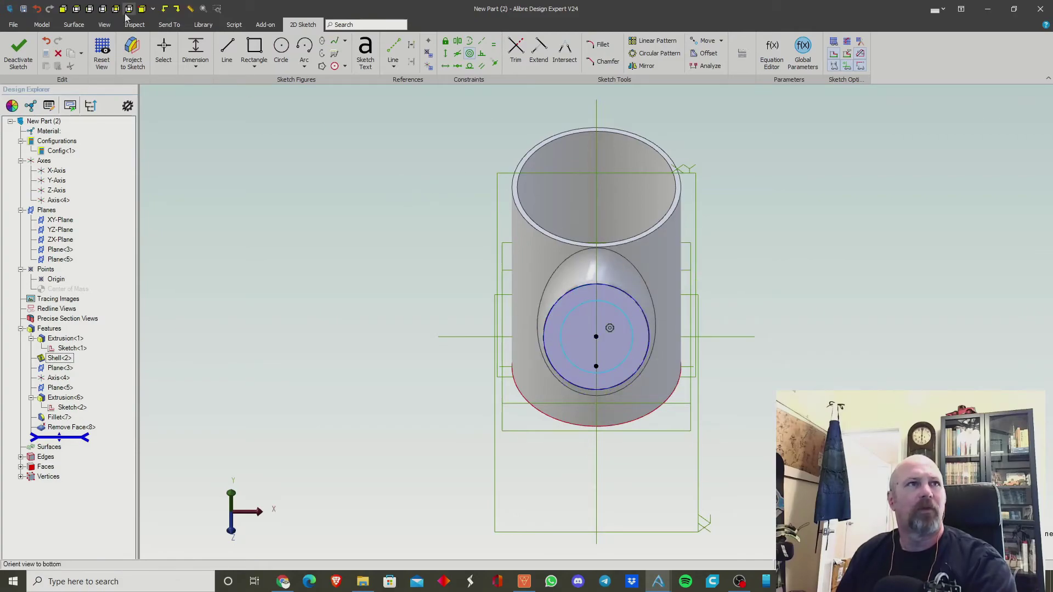
Dimension the sketched circle's diameter at 2.125 inches and finish the sketch
{"action": "left_click", "coordinate": [199, 58]}
{"action": "left_click", "coordinate": [570, 309]}
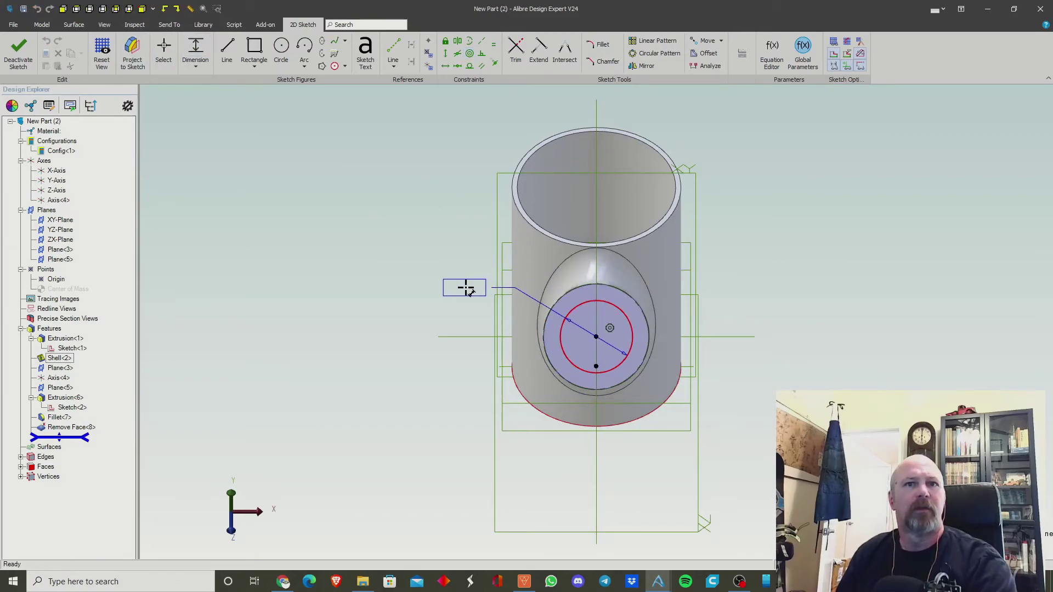
{"action": "left_click", "coordinate": [463, 285]}
{"action": "type", "text": "2"}
{"action": "key", "text": "BackSpace"}
{"action": "type", "text": "1.125"}
{"action": "key", "text": "Return"}
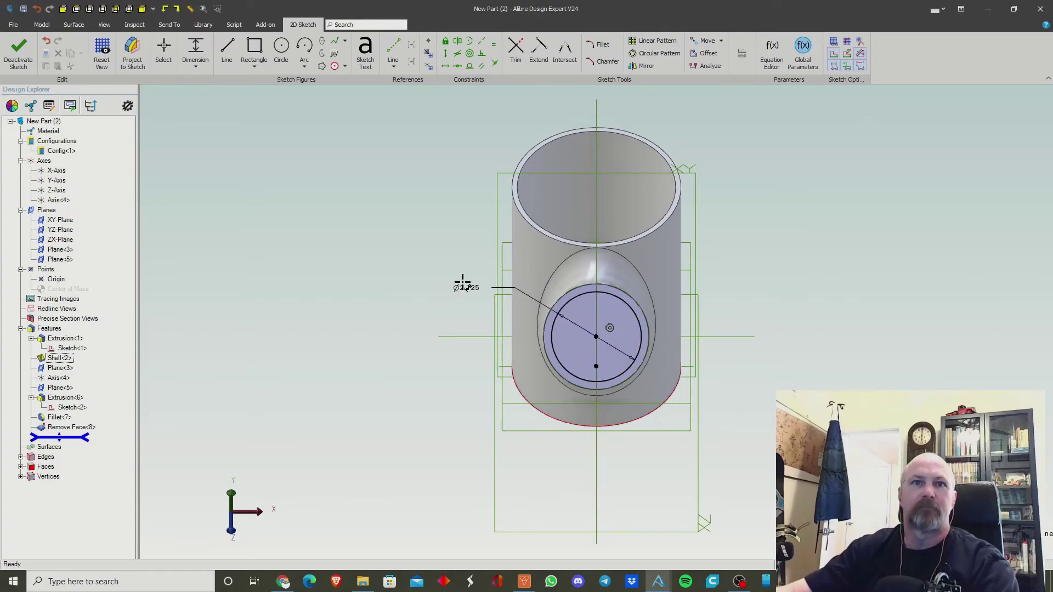
{"action": "left_click", "coordinate": [18, 52]}
Cut the circle 6 inches deep, reversed, through the side cylinder into the hollow main cylinder with Extrude Cut
{"action": "left_click", "coordinate": [222, 54]}
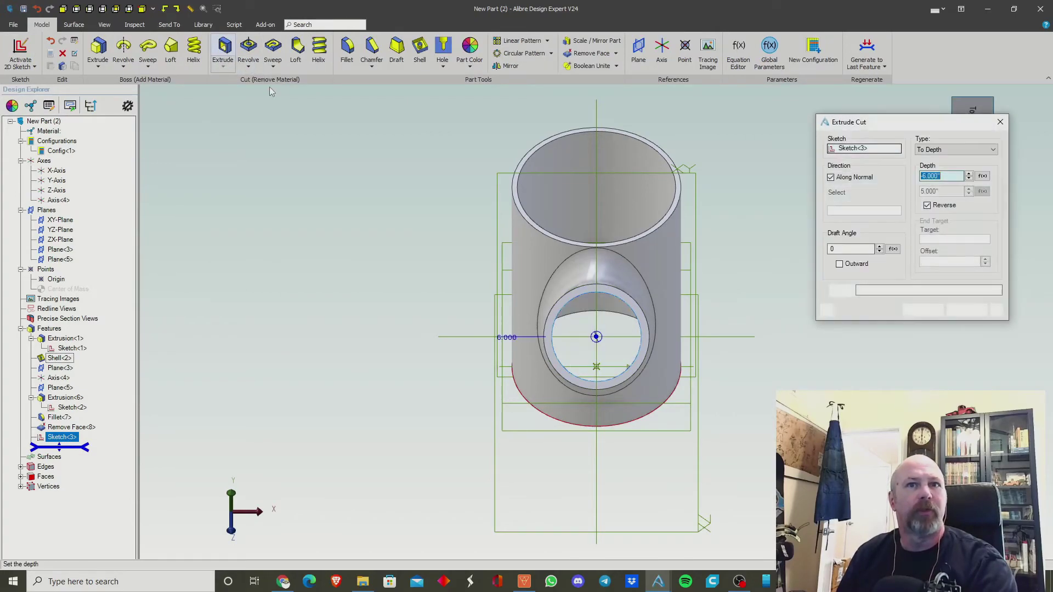
{"action": "middle_click_drag", "start_coordinate": [725, 233], "coordinate": [790, 247]}
{"action": "left_click", "coordinate": [922, 310]}
Fillet the inner edge where the side bore opens into the main cylinder with a constant 0.5-inch radius
{"action": "middle_click_drag", "start_coordinate": [831, 311], "coordinate": [679, 298]}
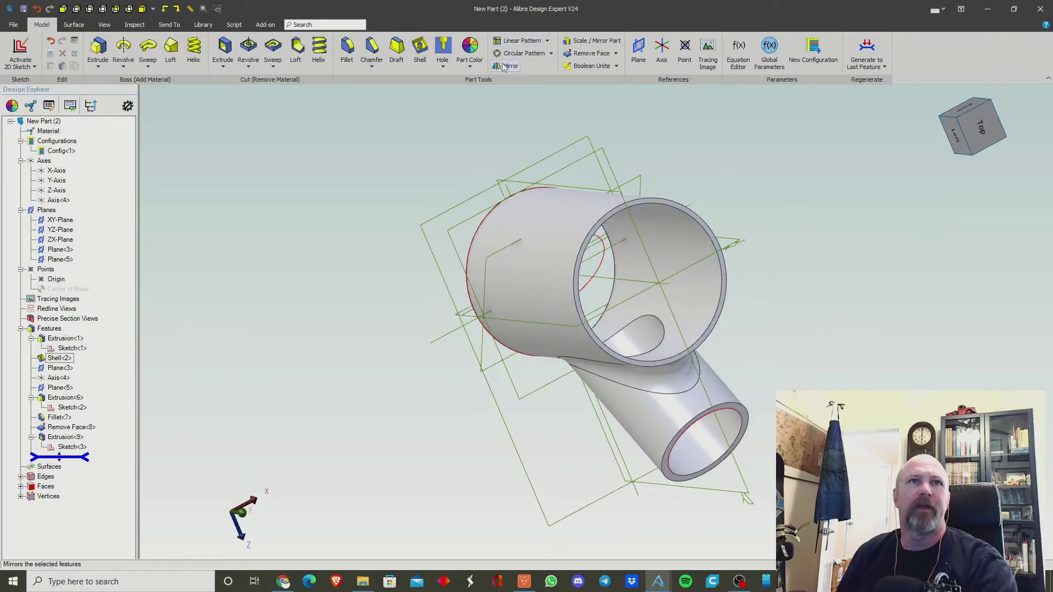
{"action": "left_click", "coordinate": [348, 51]}
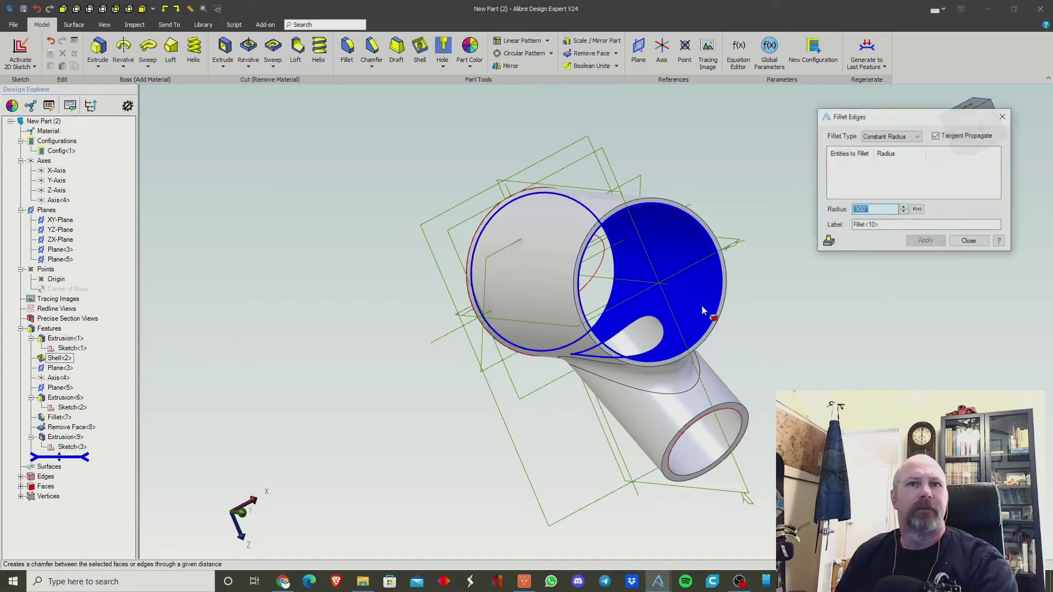
{"action": "left_click", "coordinate": [661, 327]}
{"action": "left_click", "coordinate": [926, 241]}
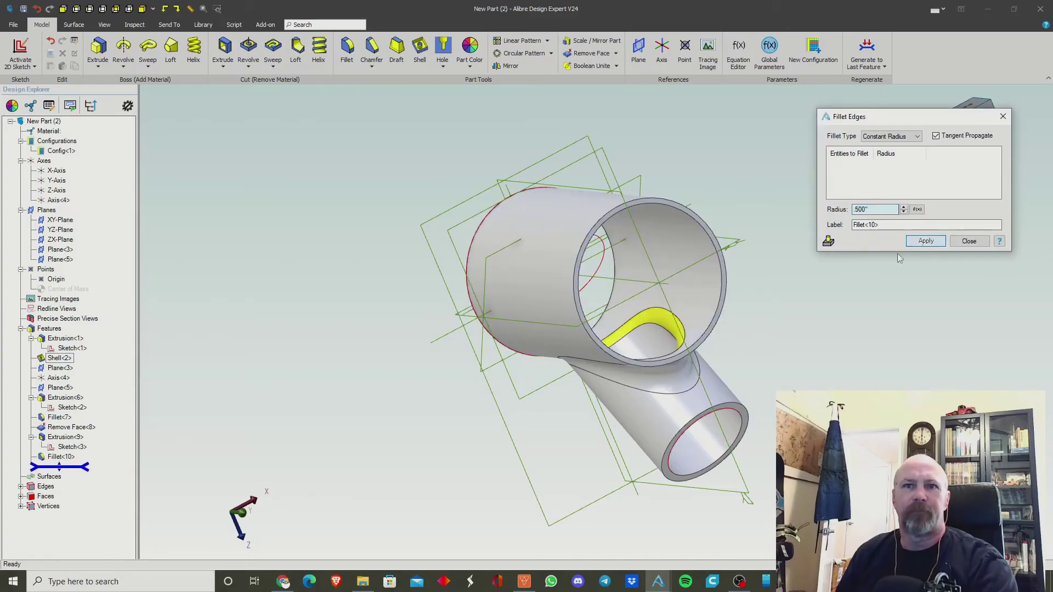
{"action": "middle_click_drag", "start_coordinate": [801, 305], "coordinate": [806, 273]}
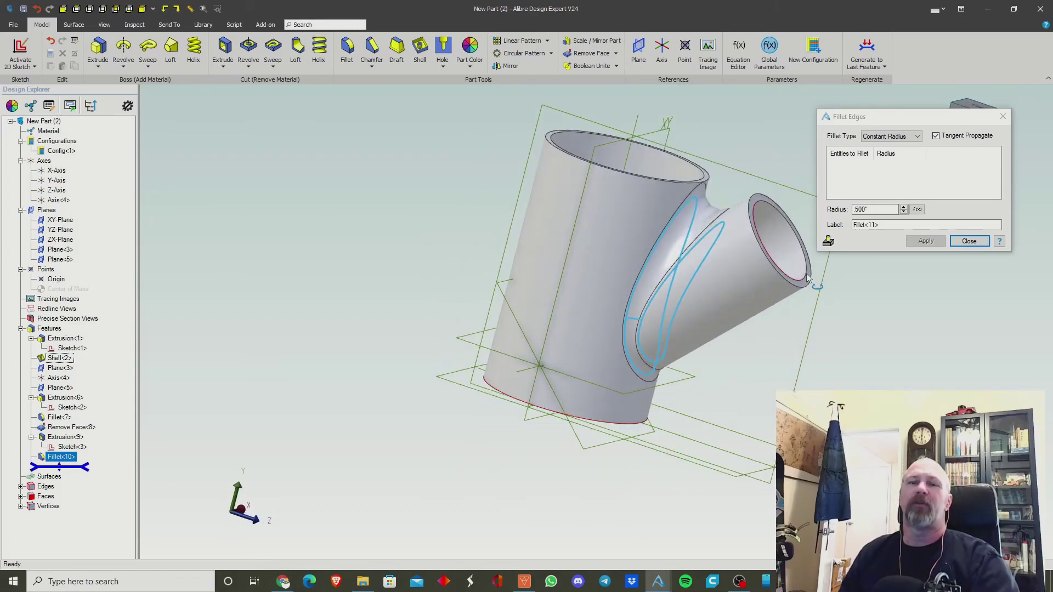
{"action": "left_click", "coordinate": [968, 242]}
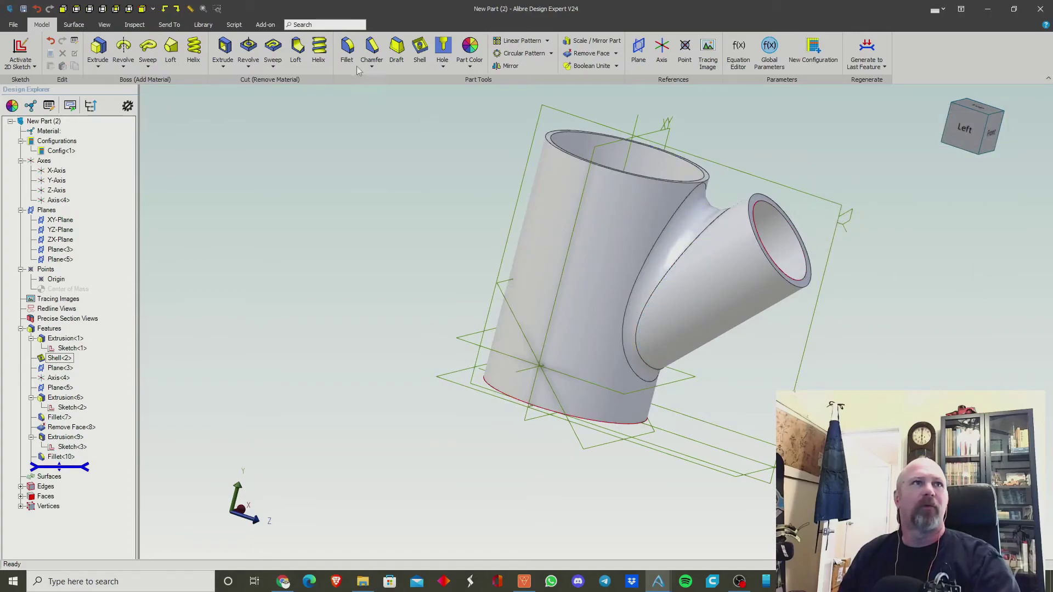
Set the offset plane's distance from the ZX-Plane to 0.5 inch and regenerate the model to the last feature
{"action": "left_click", "coordinate": [142, 8]}
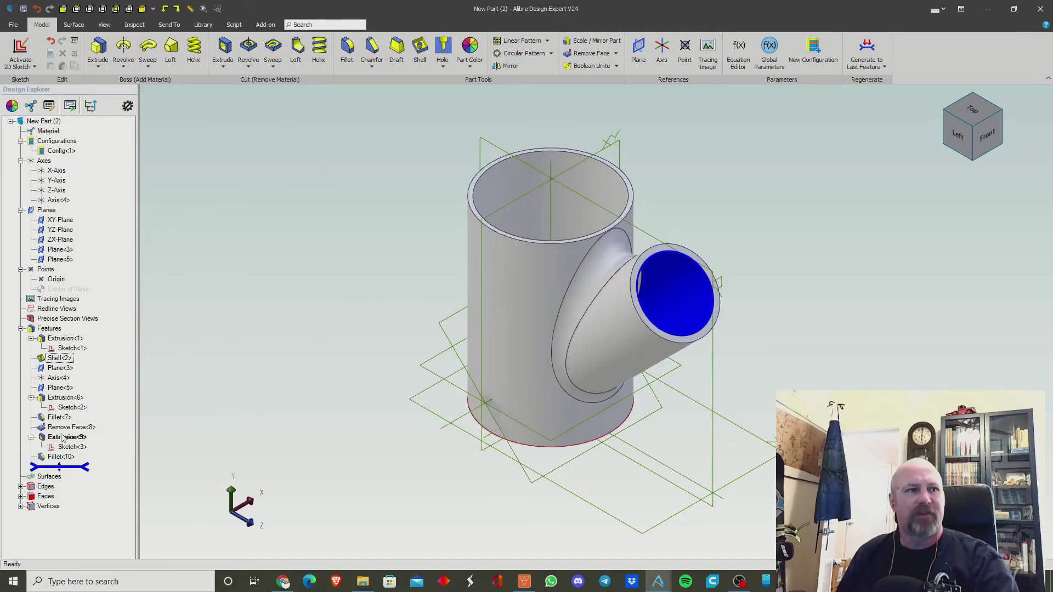
{"action": "right_click", "coordinate": [66, 372]}
{"action": "left_click", "coordinate": [108, 381]}
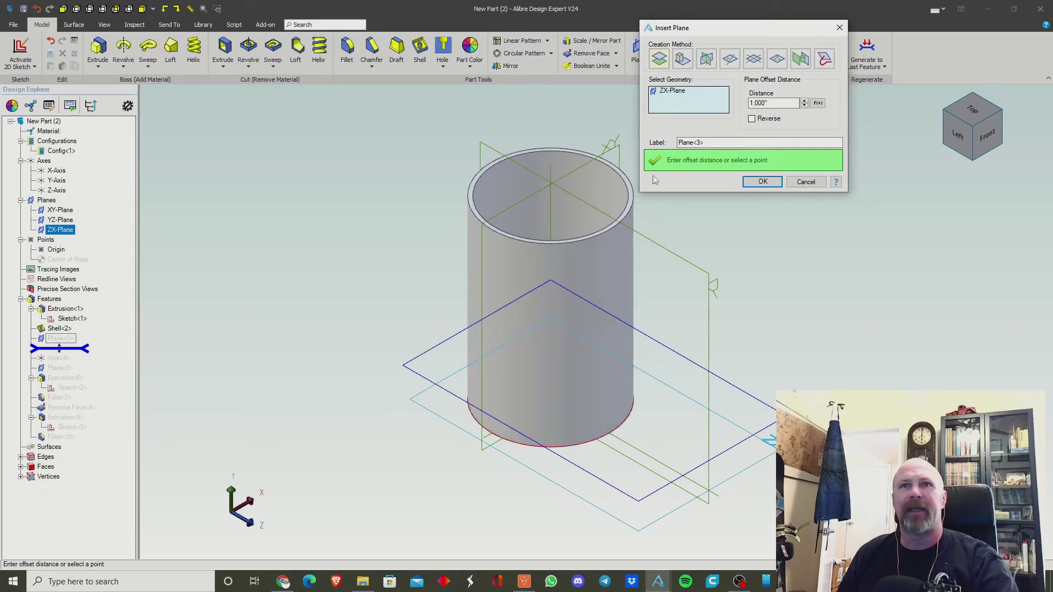
{"action": "double_click", "coordinate": [770, 103]}
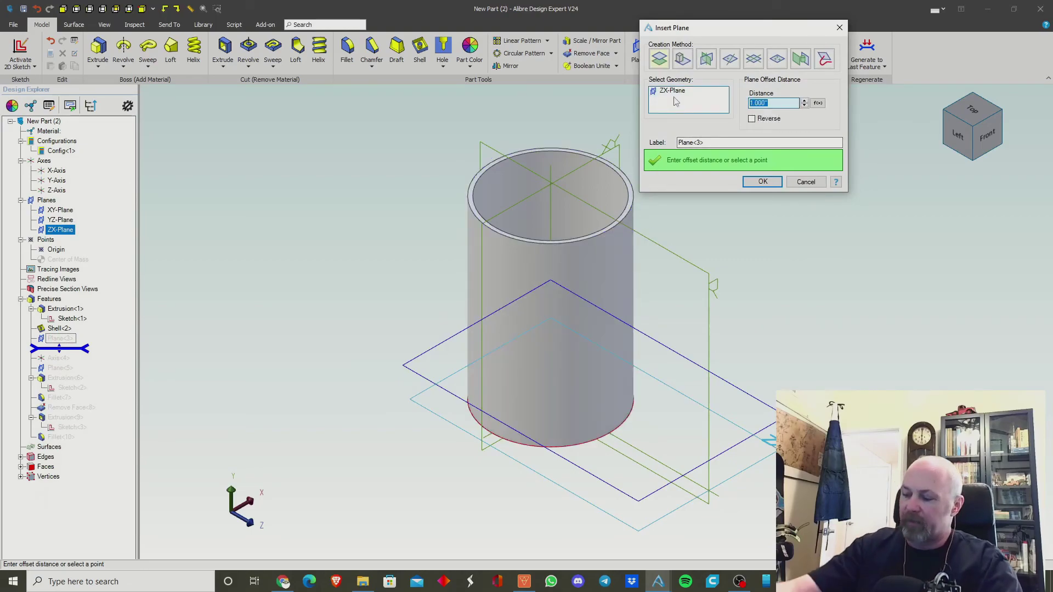
{"action": "type", "text": ".5"}
{"action": "key", "text": "Return"}
{"action": "left_click", "coordinate": [863, 49]}
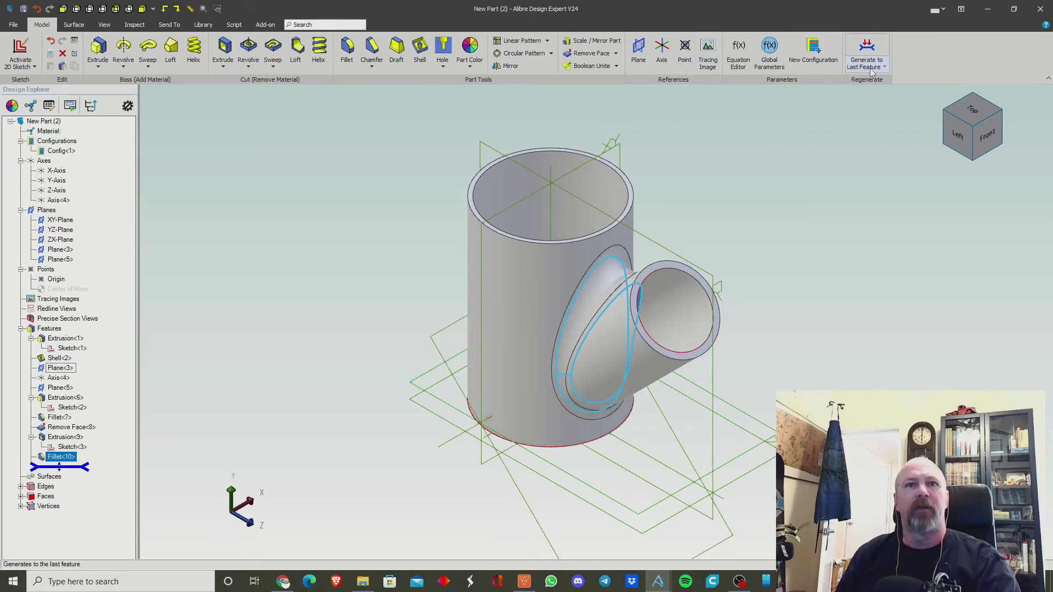
Set the radius of the outer fillet between the two cylinders to 0.25 inch and regenerate the model to the last feature
{"action": "mouse_move", "coordinate": [826, 157]}
{"action": "middle_mouse_down"}
{"action": "mouse_move", "coordinate": [849, 141]}
{"action": "mouse_move", "coordinate": [837, 127]}
{"action": "mouse_move", "coordinate": [858, 137]}
{"action": "mouse_move", "coordinate": [840, 149]}
{"action": "middle_mouse_up"}
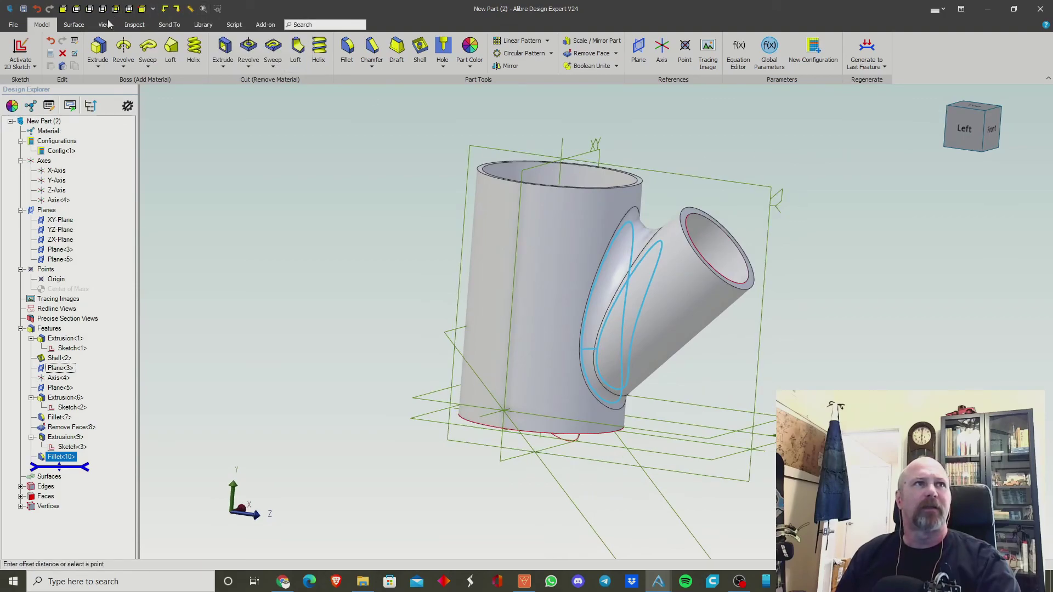
{"action": "left_click", "coordinate": [961, 139]}
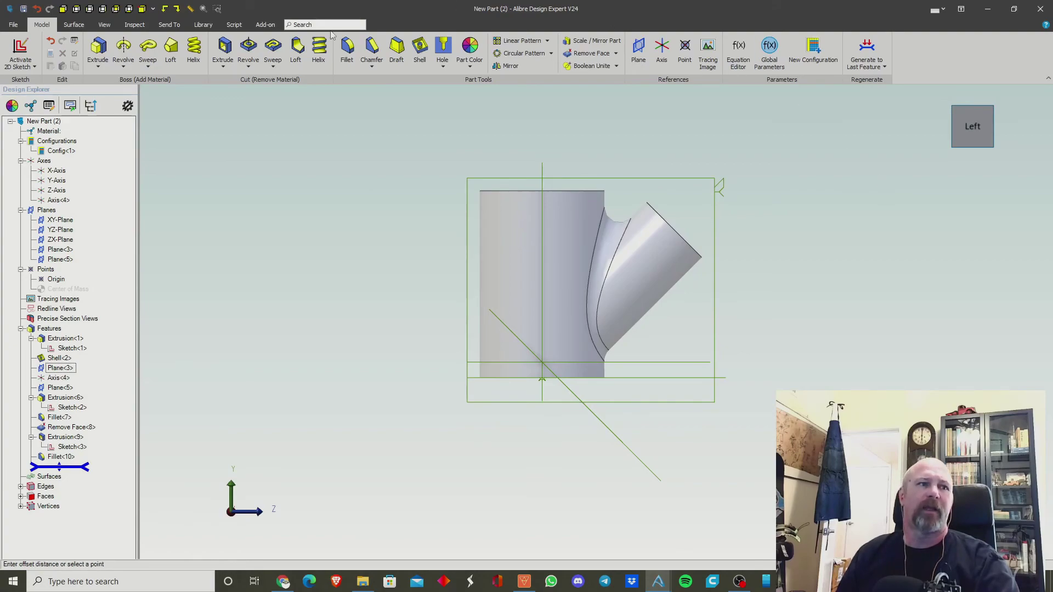
{"action": "right_click", "coordinate": [61, 417]}
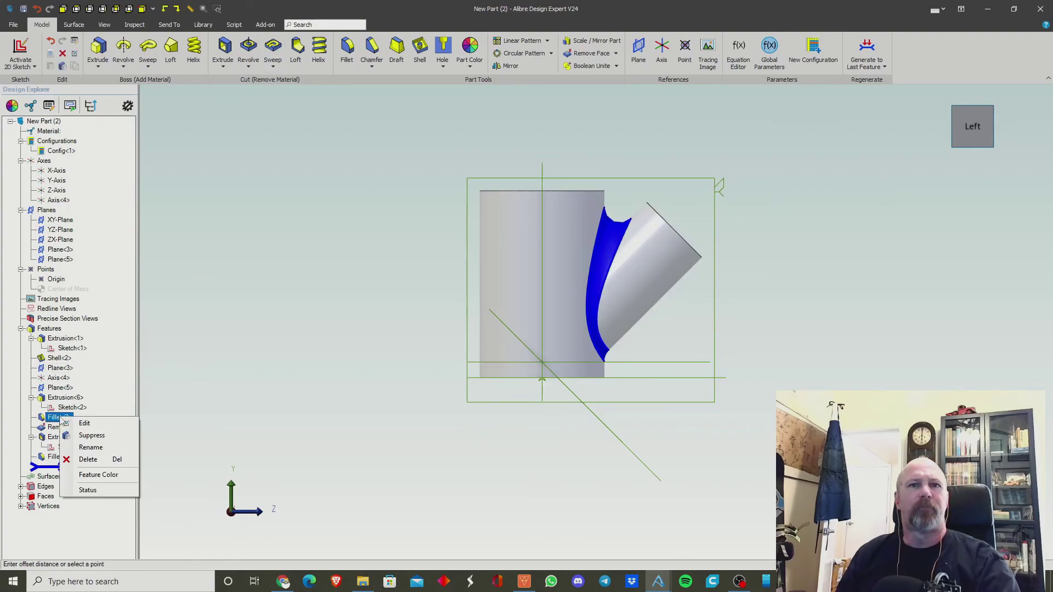
{"action": "left_click", "coordinate": [84, 423]}
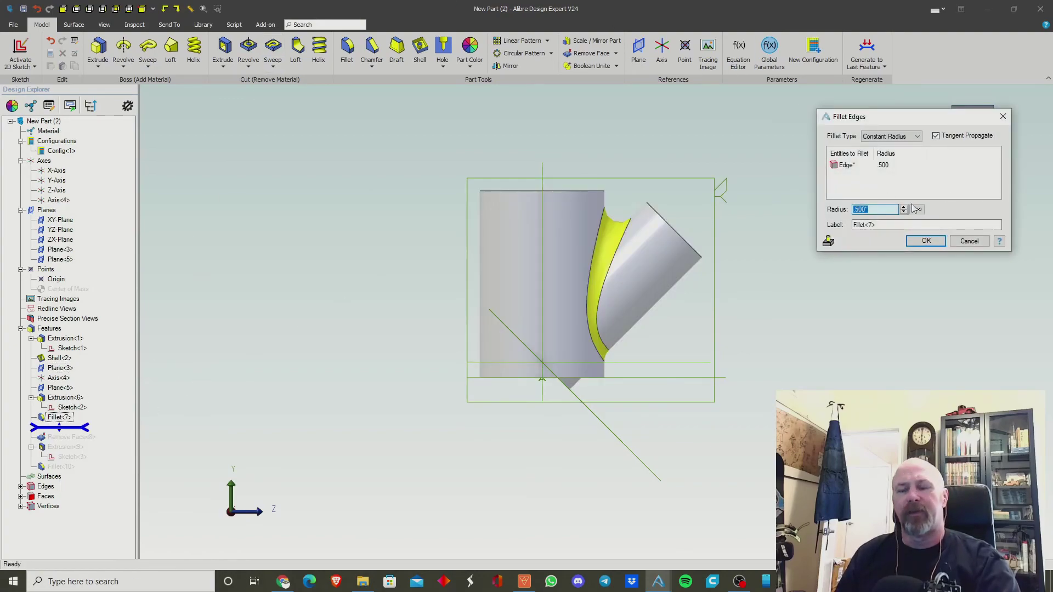
{"action": "type", "text": ".25"}
{"action": "key", "text": "Return"}
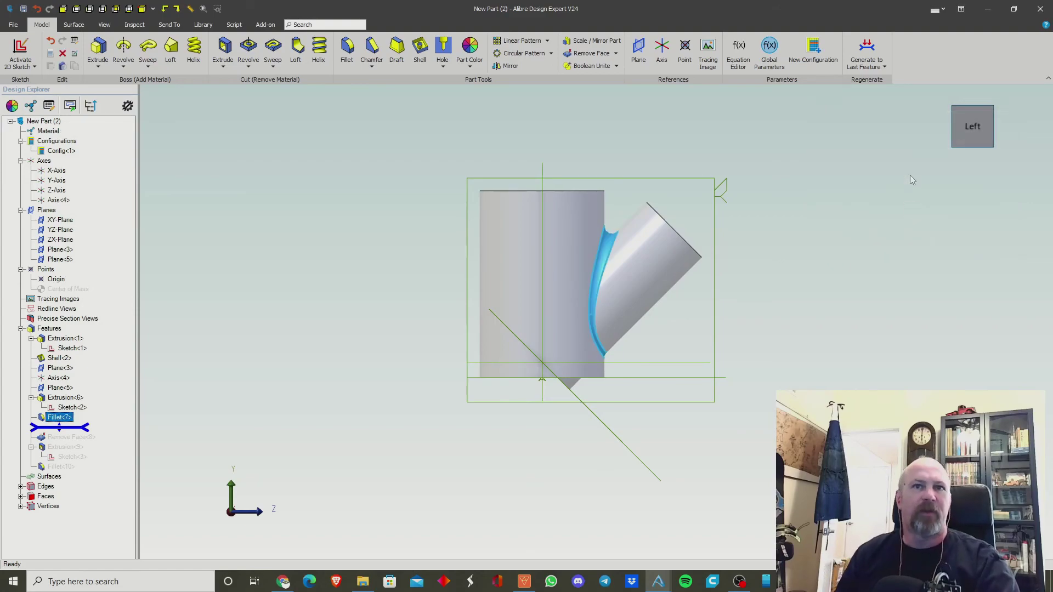
{"action": "left_click", "coordinate": [301, 140]}
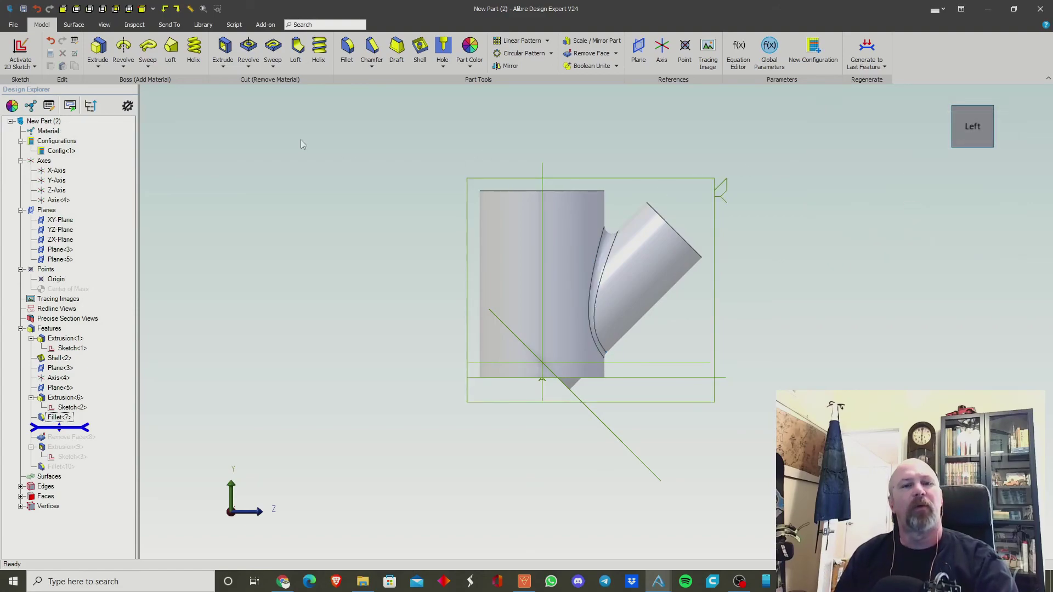
{"action": "left_click", "coordinate": [881, 65]}
{"action": "mouse_move", "coordinate": [830, 179]}
{"action": "middle_mouse_down"}
{"action": "mouse_move", "coordinate": [808, 207]}
{"action": "mouse_move", "coordinate": [819, 184]}
{"action": "middle_mouse_up"}
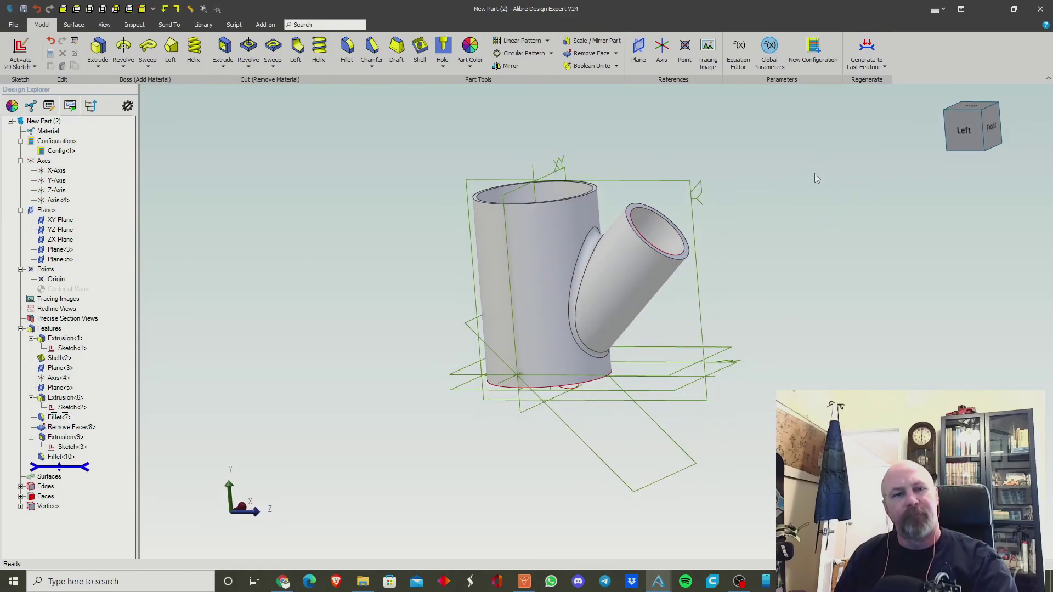